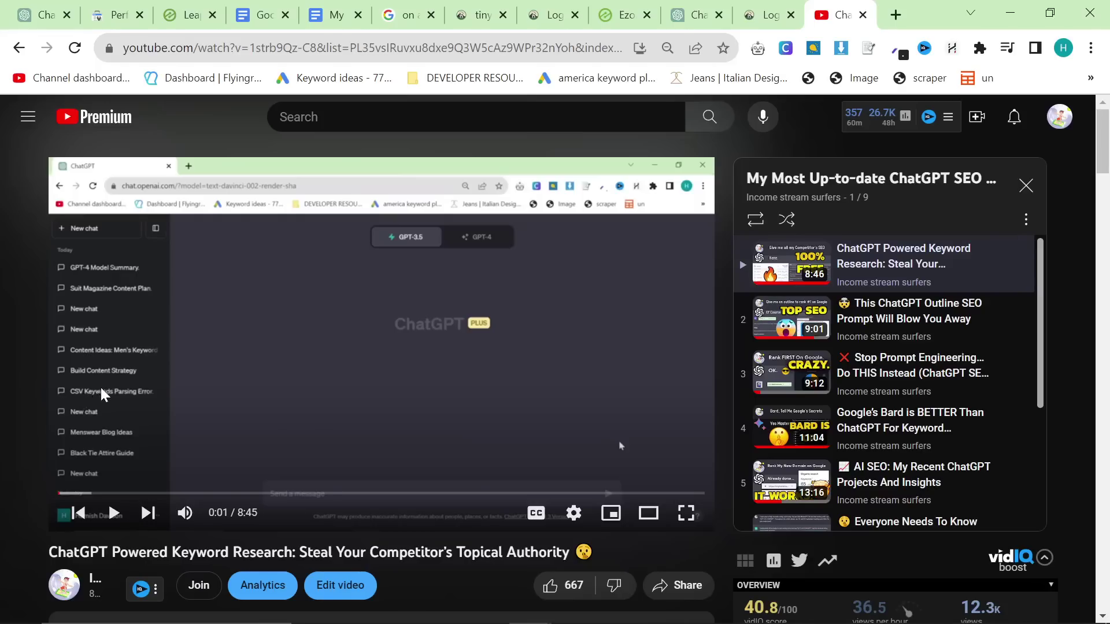
Switch to ZDNet's Custom Instructions article, scroll through it, and return to the top
key("alt+Tab")
key("alt+Tab")
key("Tab")
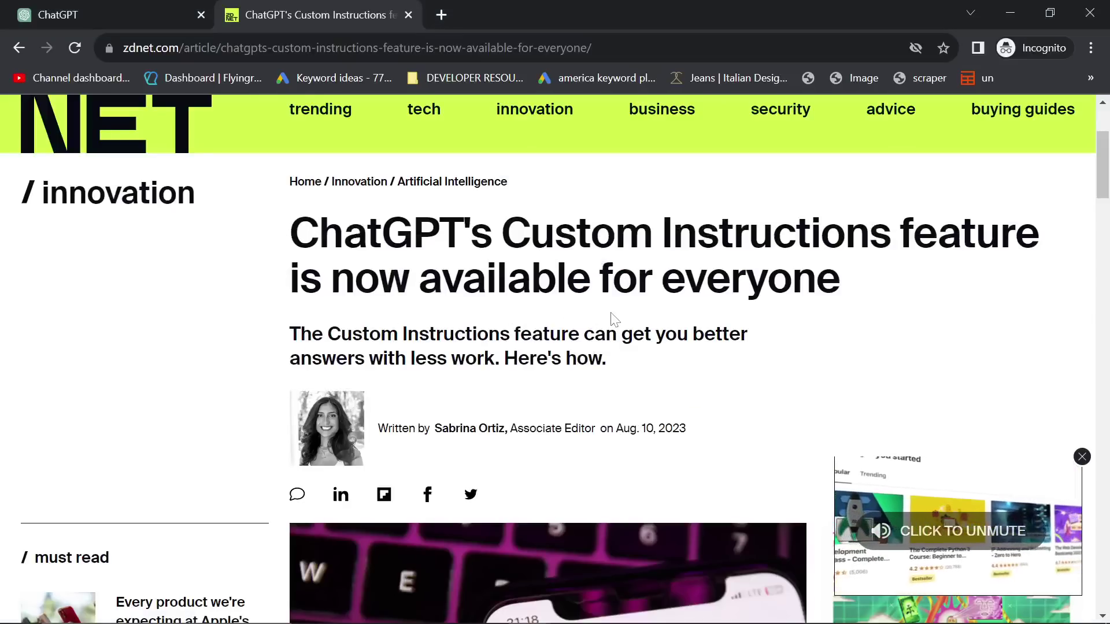
scroll(732, 353, "down", 2)
left_click_drag(638, 342, 732, 353)
left_click(732, 353)
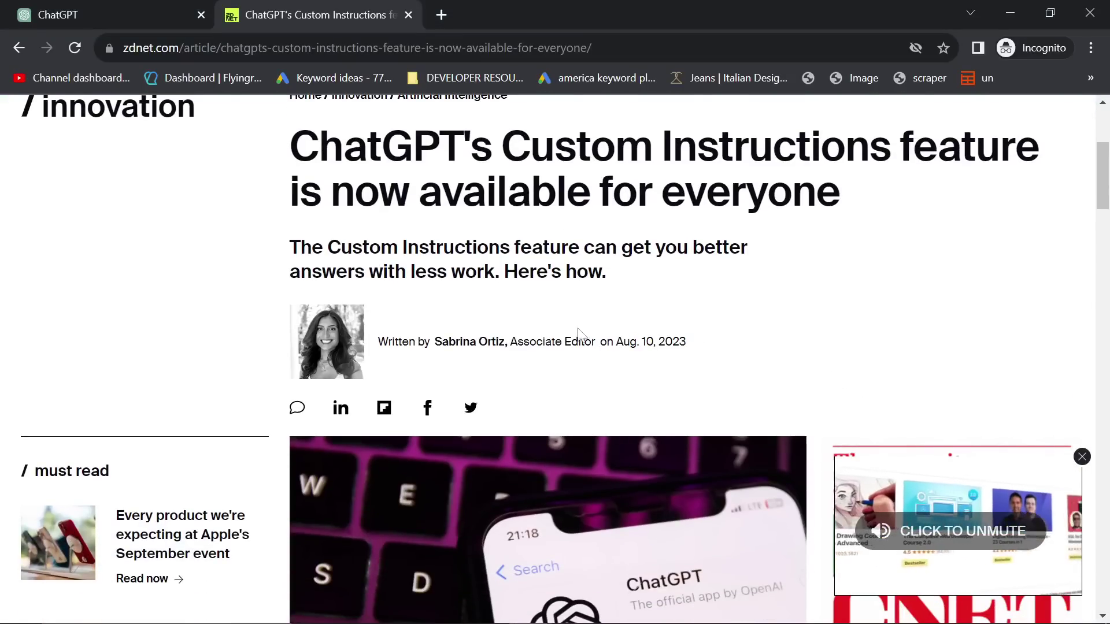
scroll(578, 329, "up", 2)
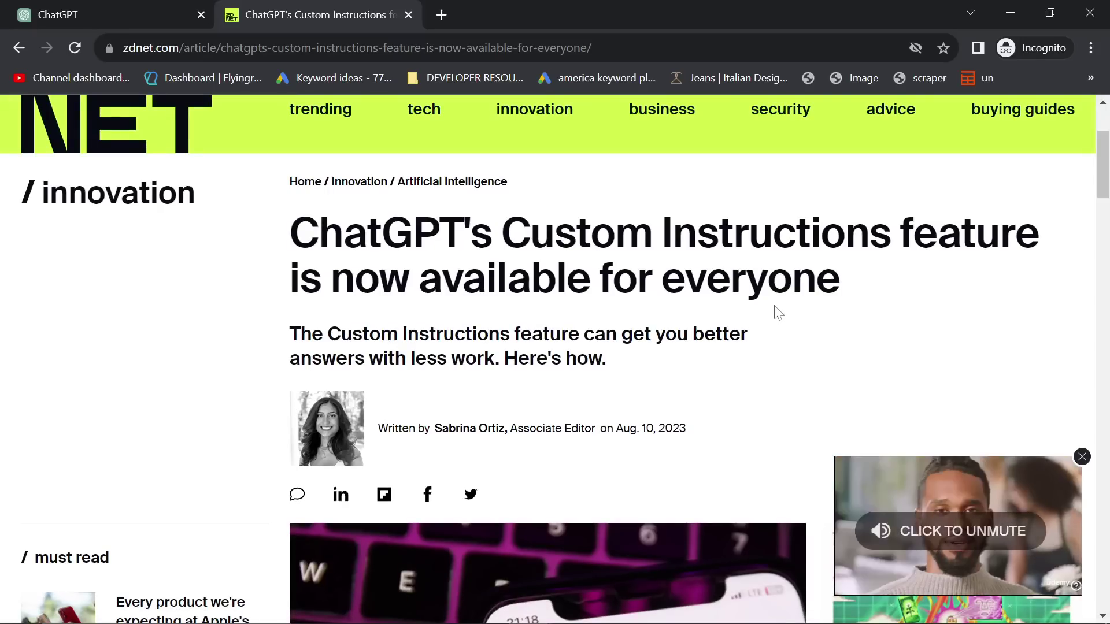
scroll(622, 289, "down", 4)
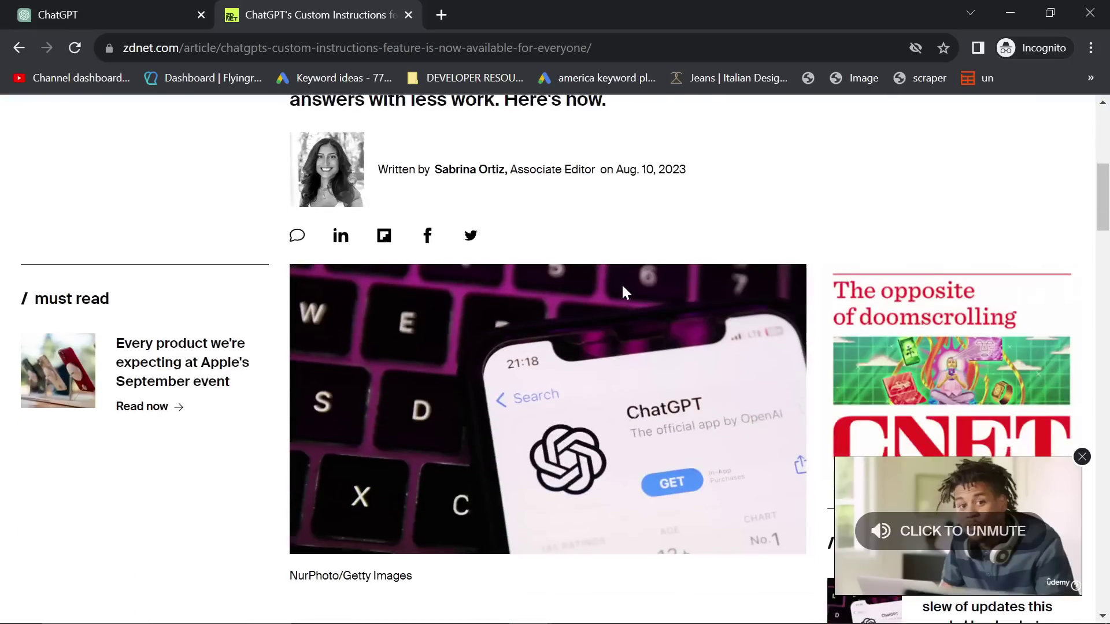
scroll(520, 223, "up", 3)
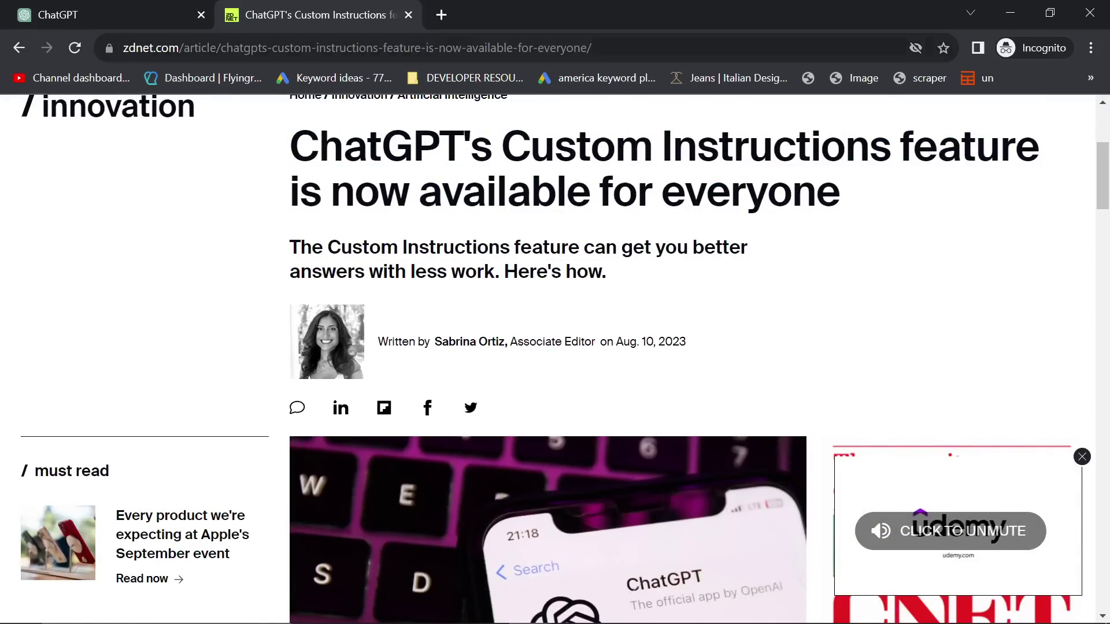
scroll(365, 276, "down", 3)
scroll(360, 277, "up", 6)
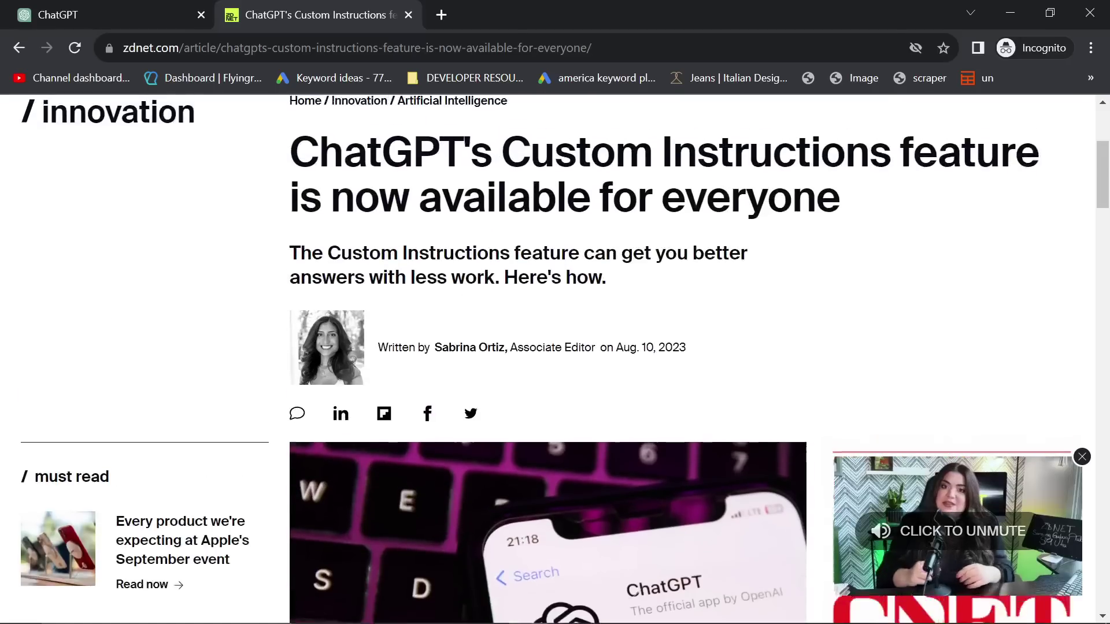
With the sidebar collapsed, ask ChatGPT for the first part of a 'black tie attire for men' article
left_click(110, 8)
mouse_move(610, 157)
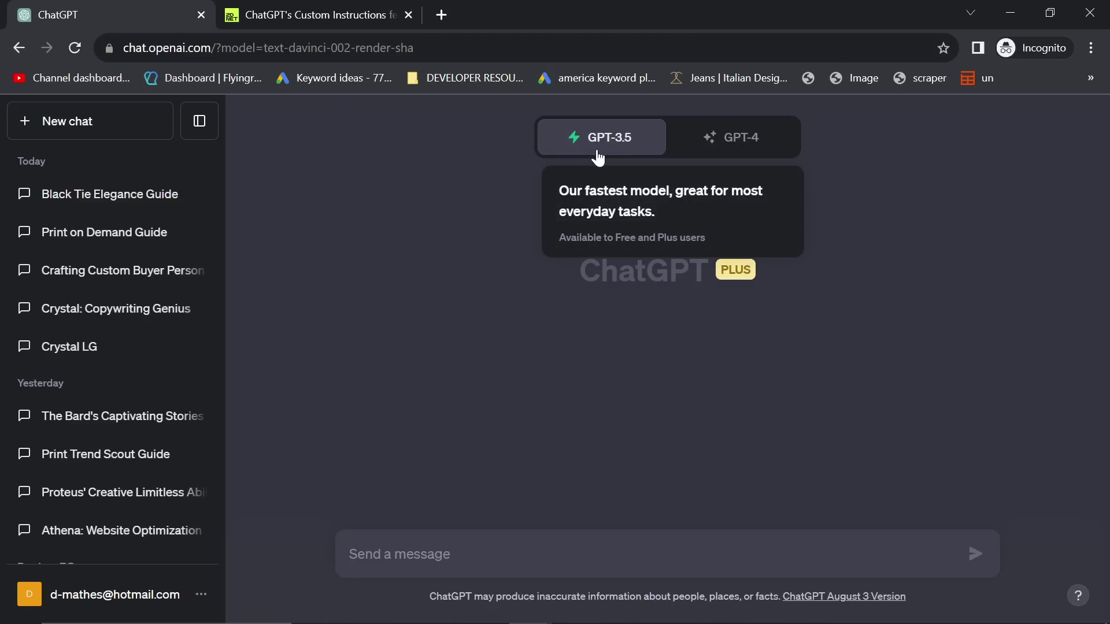
left_click(209, 123)
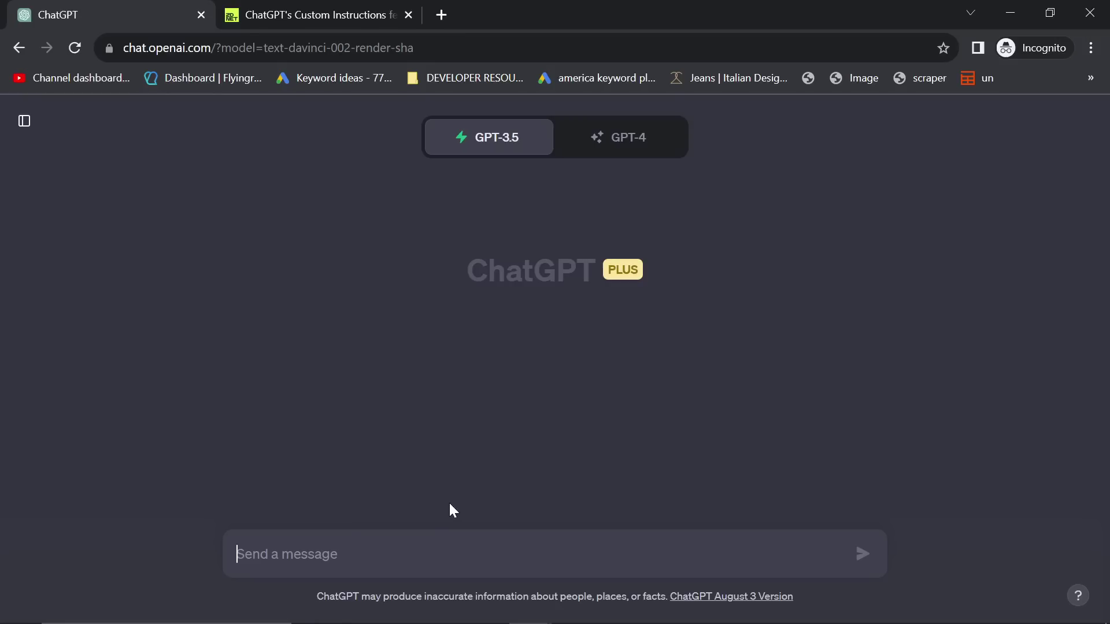
type("Please")
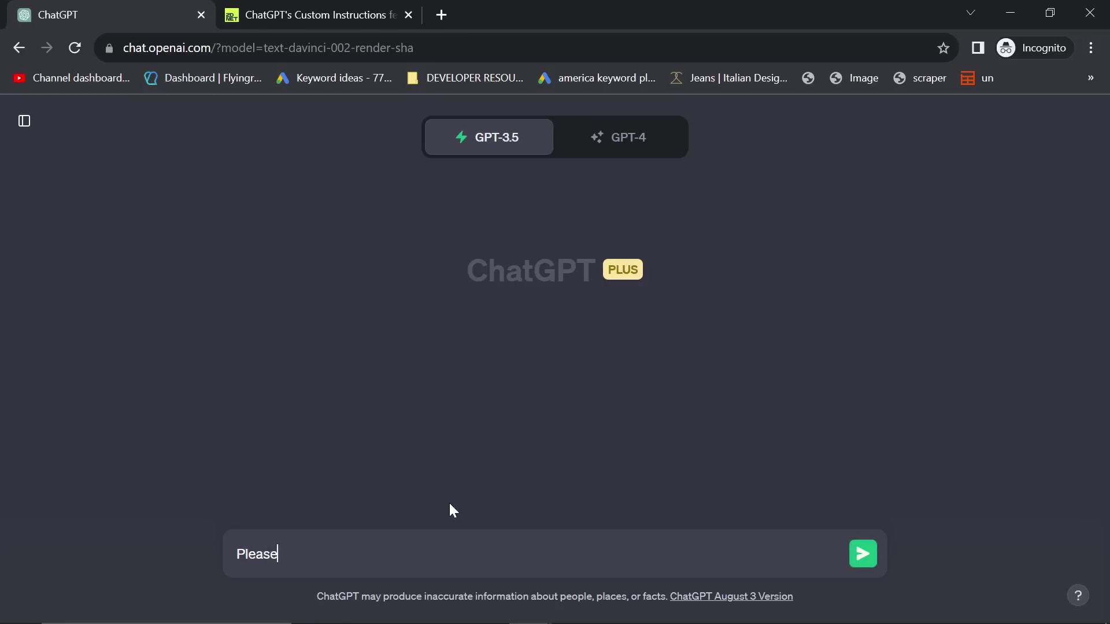
type(" write me the first part of an artic")
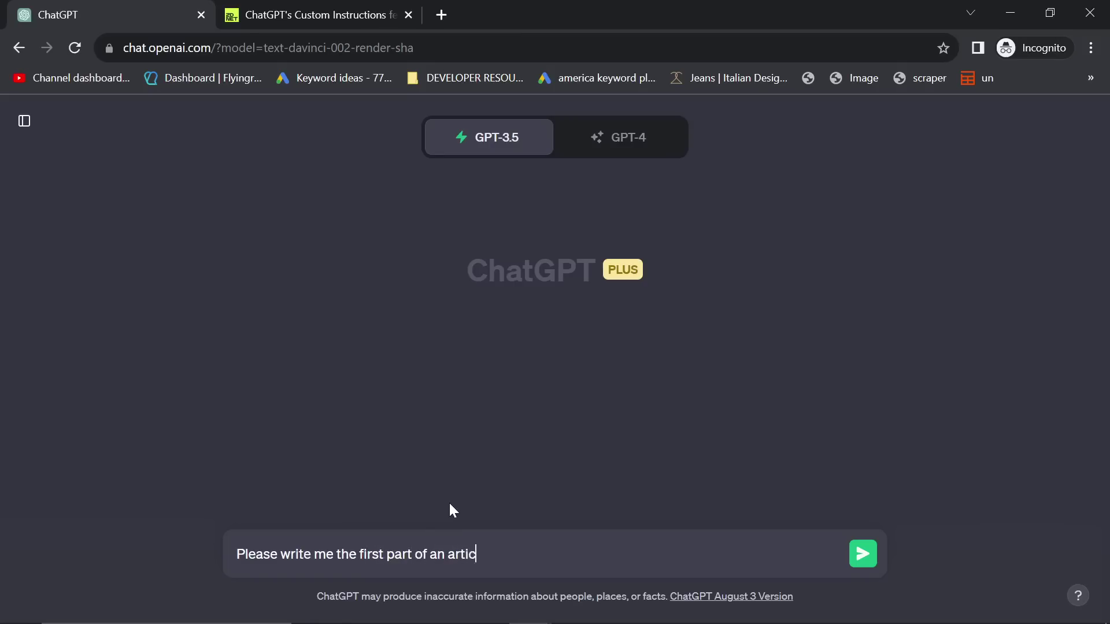
type("le about \"black tie attire f")
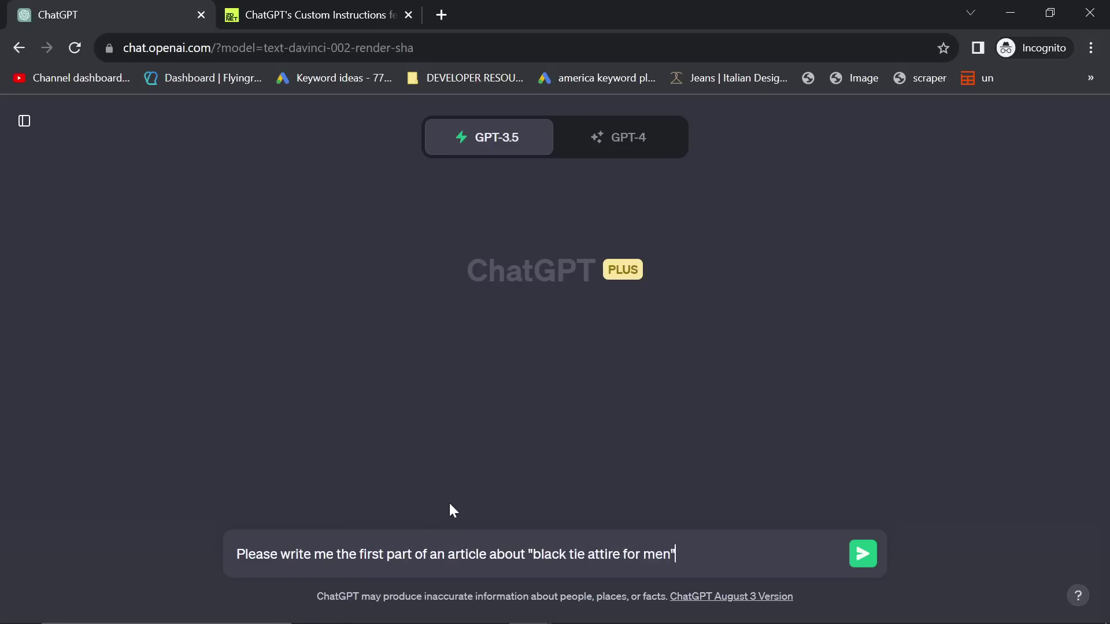
type("or men\"")
key("Return")
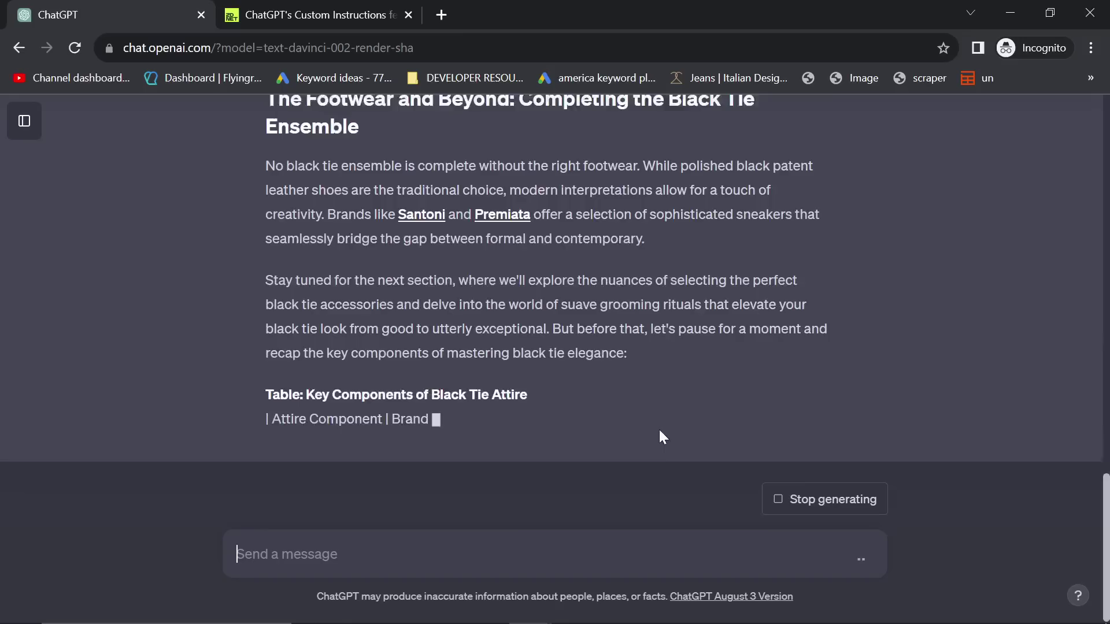
Review the 'Mastering Black Tie Elegance' reply down to its Key Components table
scroll(659, 429, "up", 10)
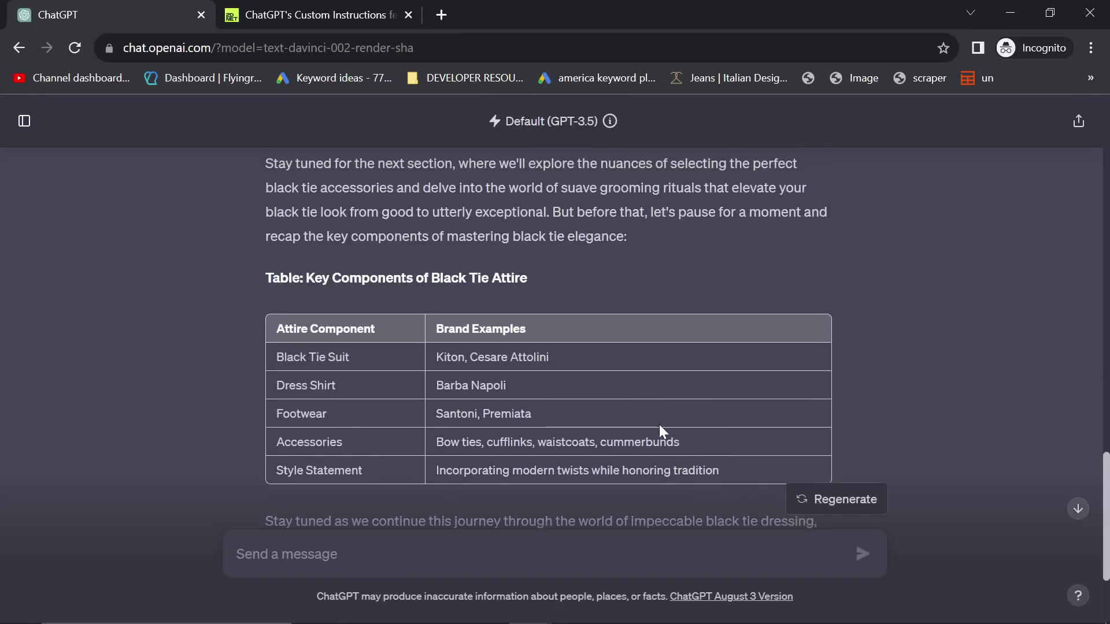
scroll(659, 424, "up", 15)
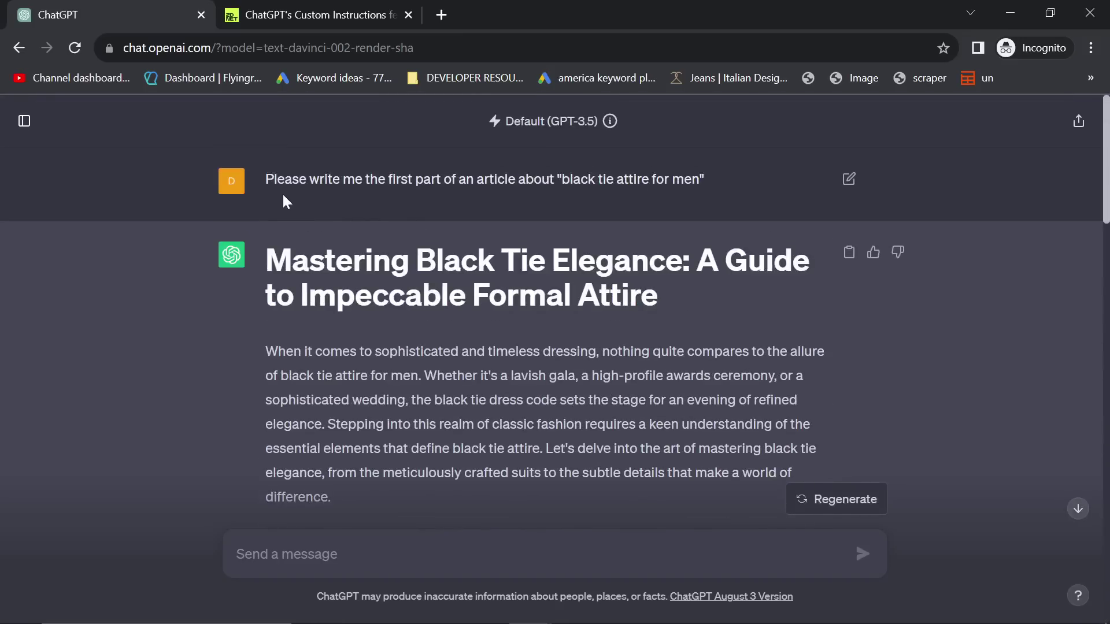
left_click(727, 198)
scroll(598, 334, "down", 20)
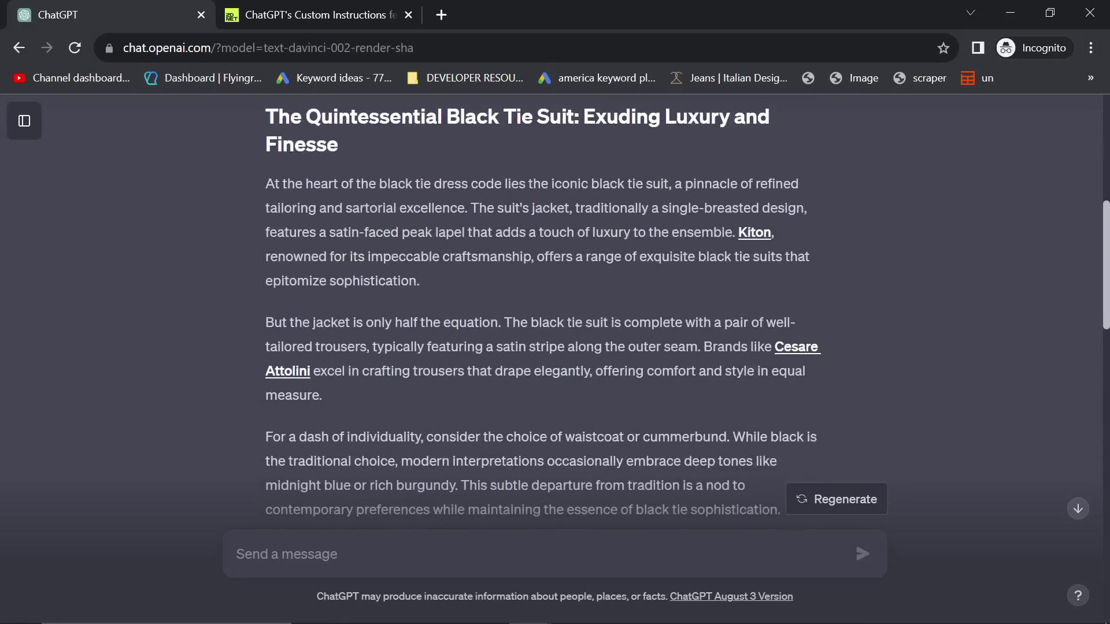
scroll(612, 397, "down", 3)
scroll(612, 397, "up", 15)
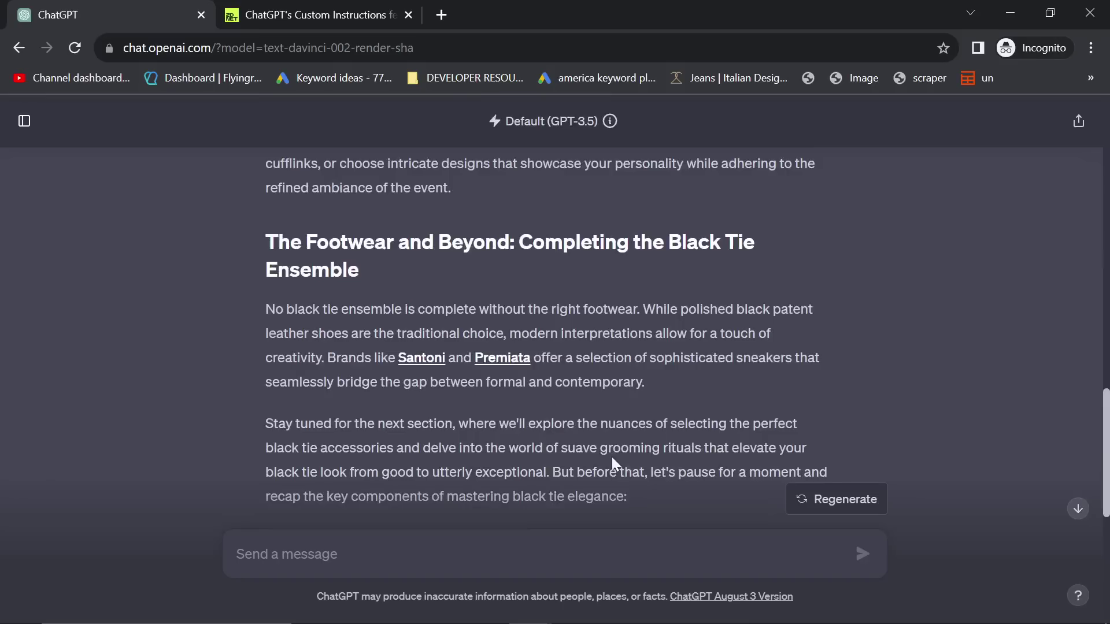
scroll(422, 394, "down", 5)
scroll(422, 393, "down", 10)
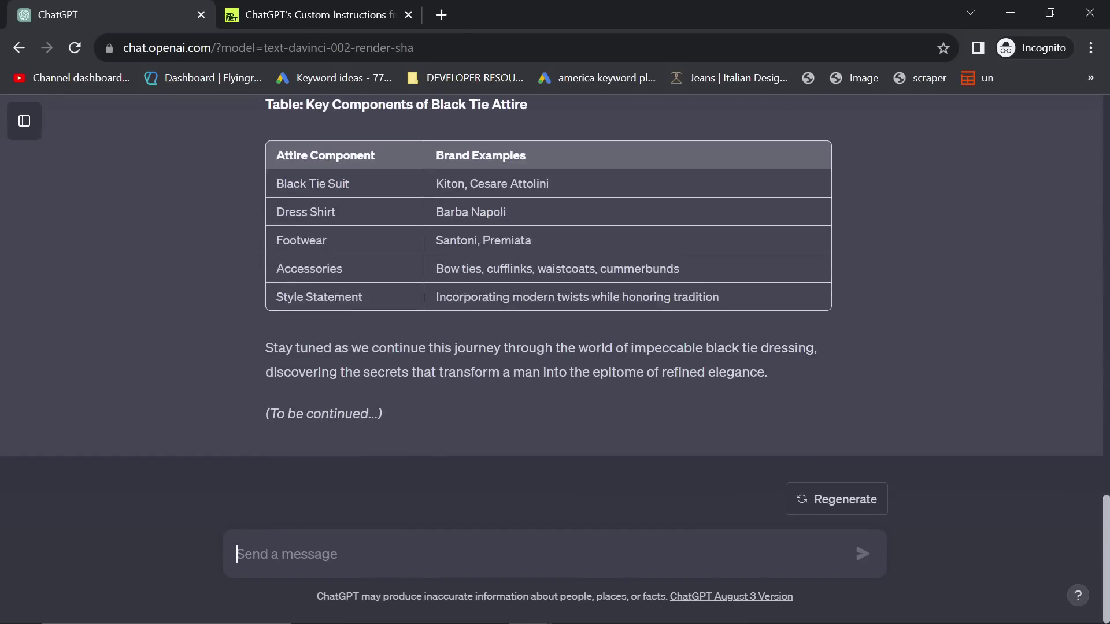
Ask ChatGPT to 'Write the next part' and scroll through the continuation
left_click(409, 548)
type("Write t")
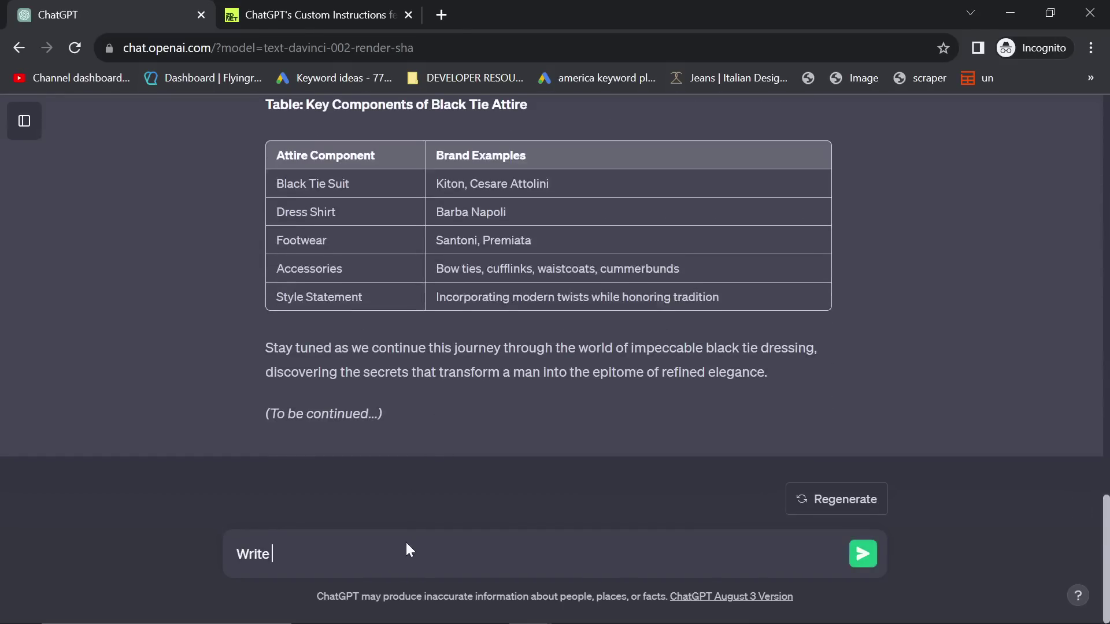
type("he next part")
key("Return")
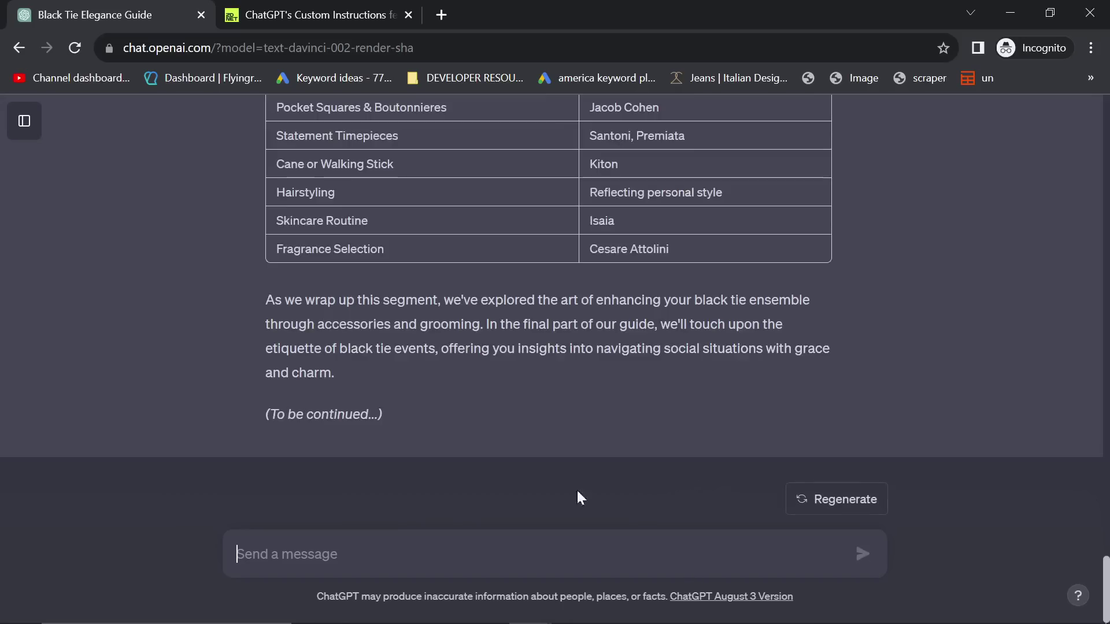
scroll(618, 414, "up", 15)
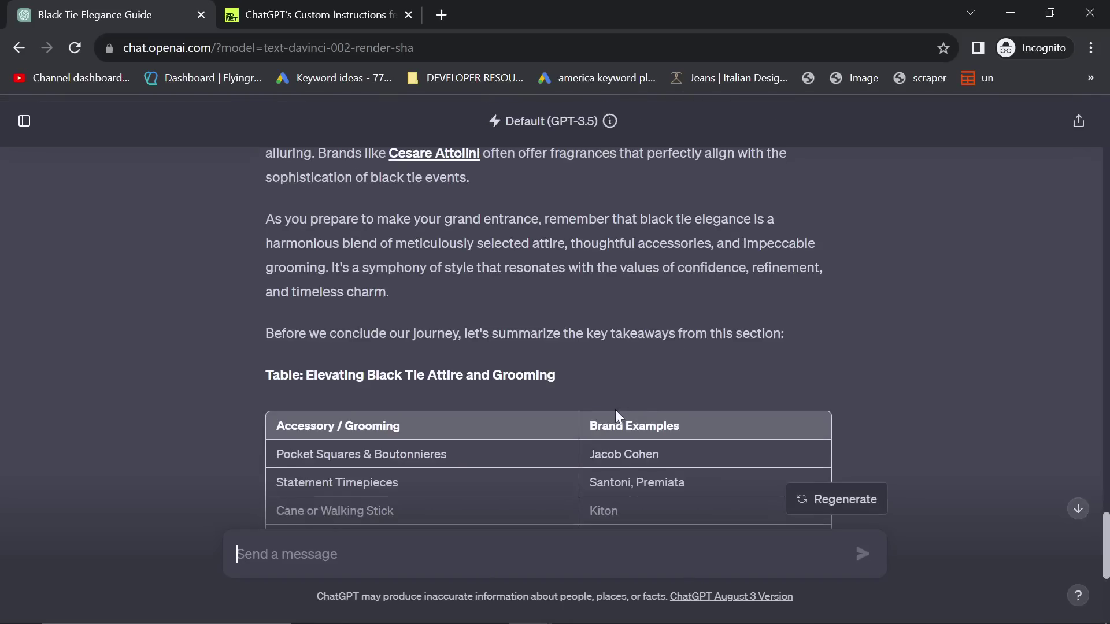
scroll(408, 402, "down", 10)
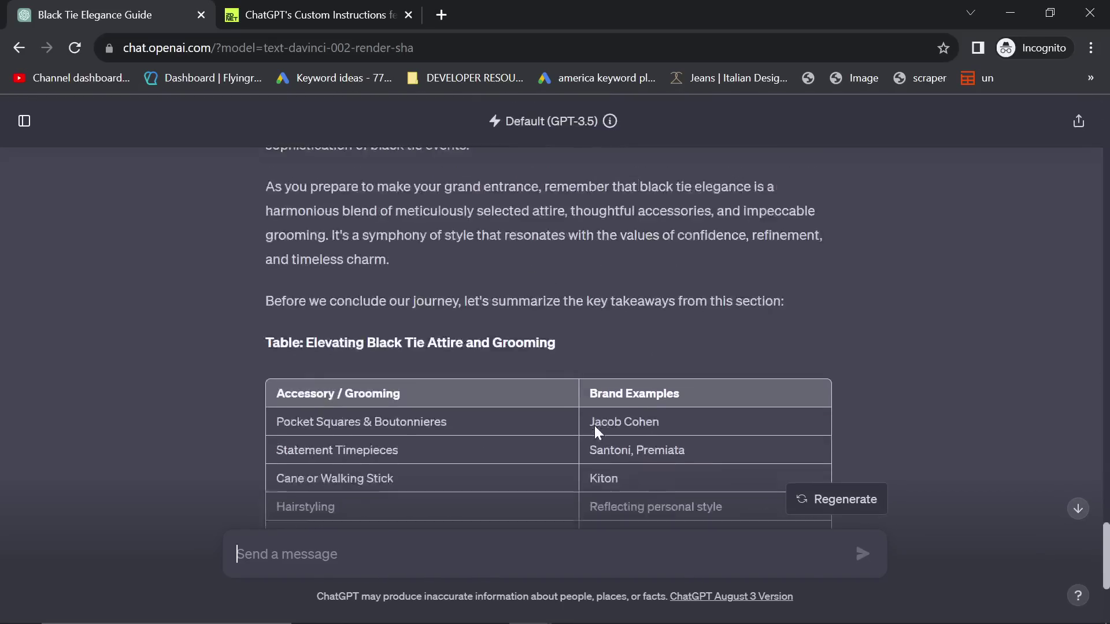
scroll(408, 402, "up", 2)
scroll(461, 412, "down", 8)
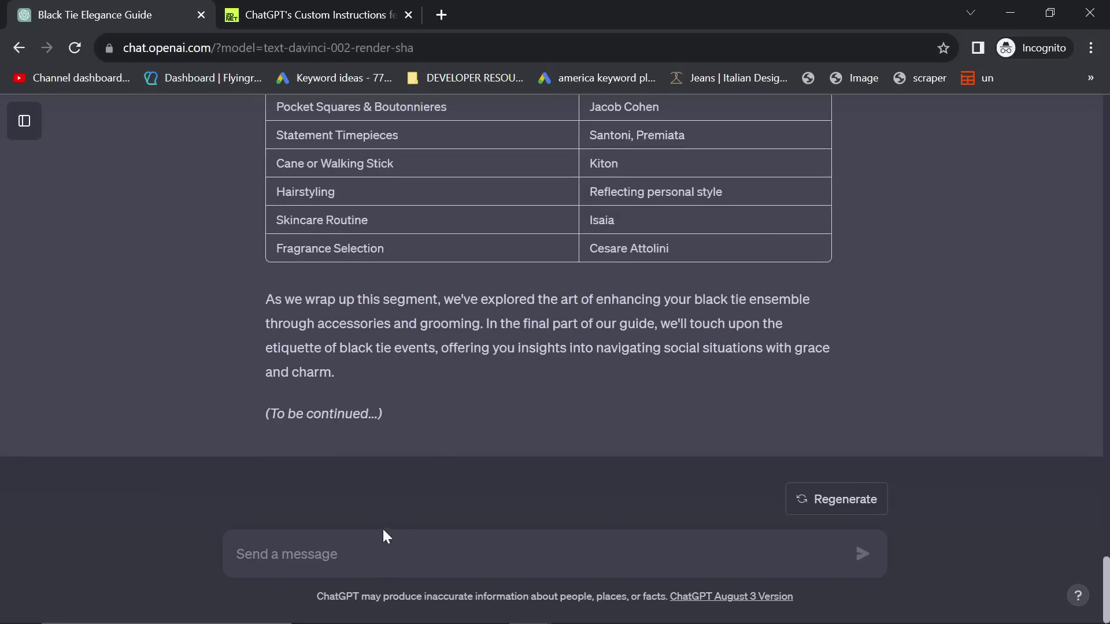
Send 'Please continue' and read the etiquette section through its recap table and '(The End)'
type("Please continue")
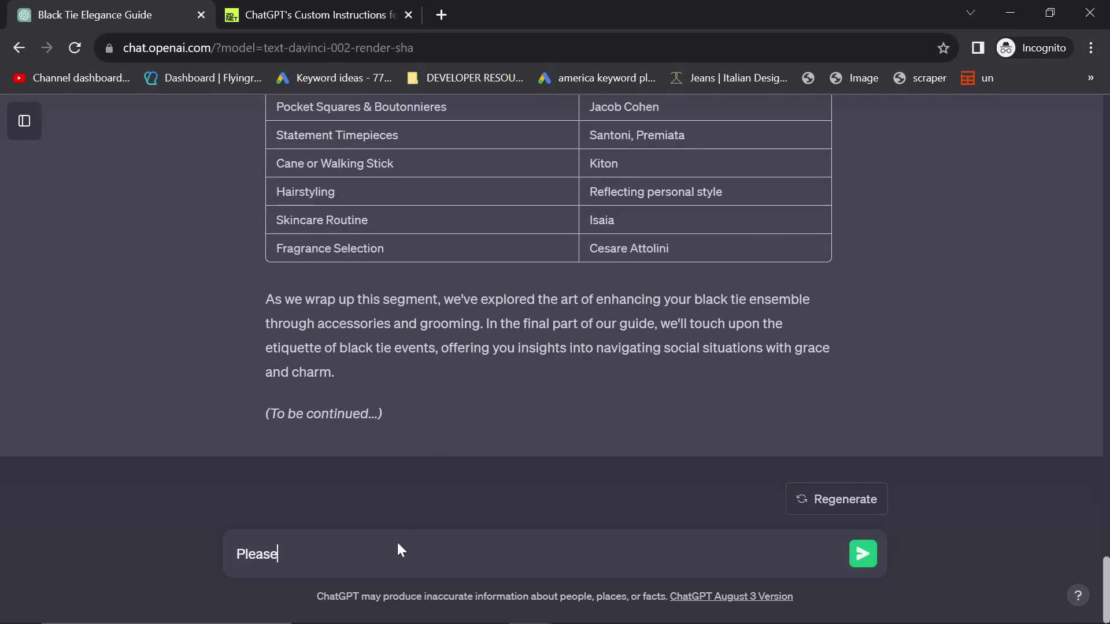
key("Return")
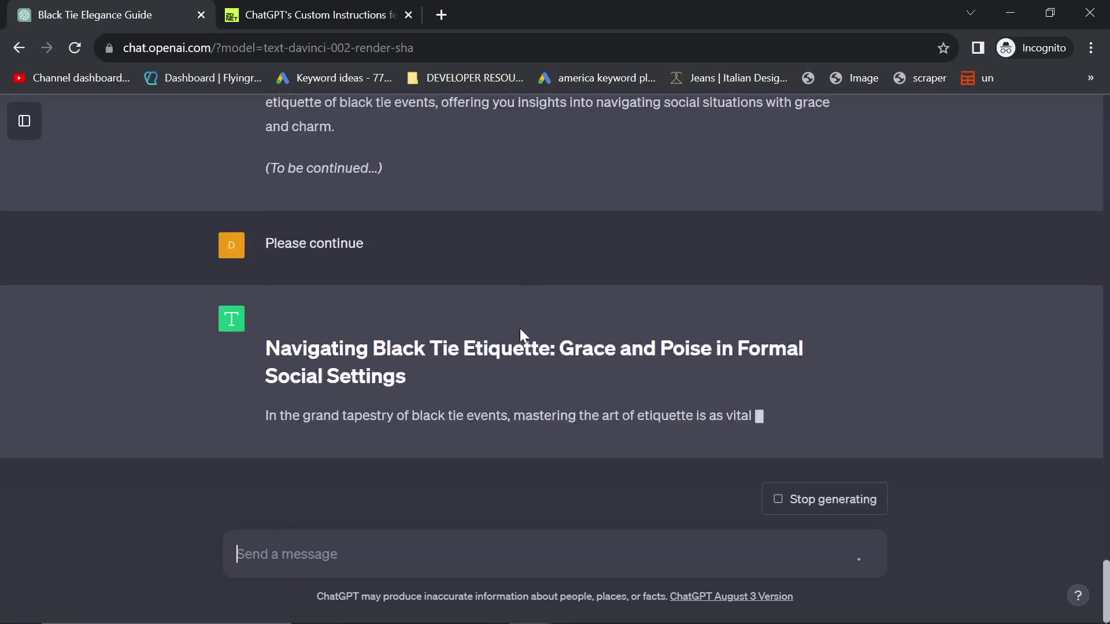
scroll(514, 348, "up", 3)
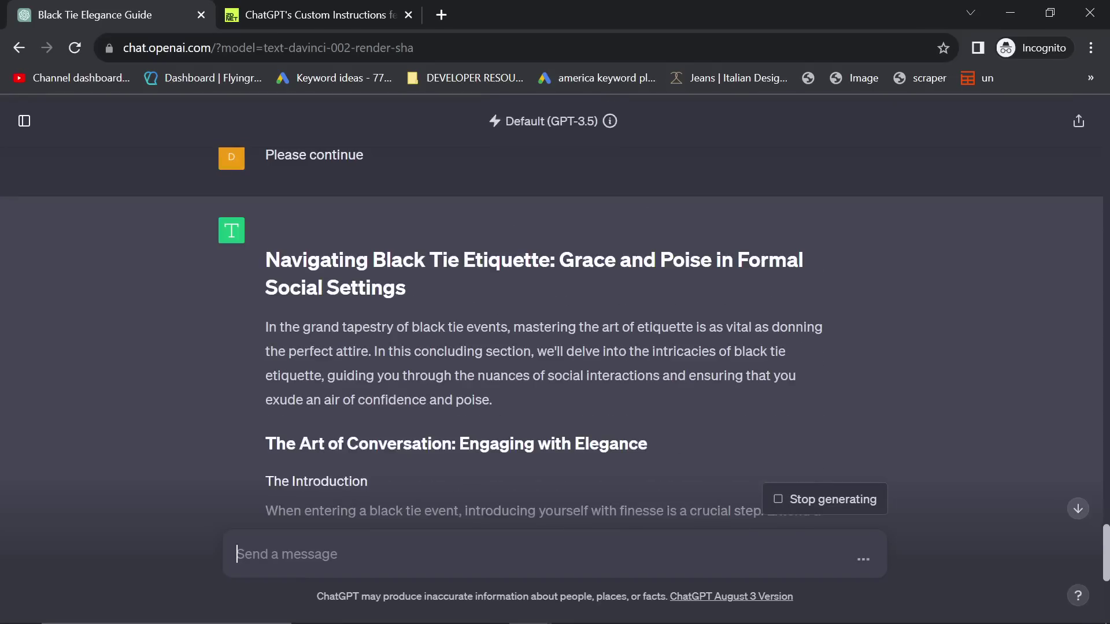
scroll(511, 344, "down", 6)
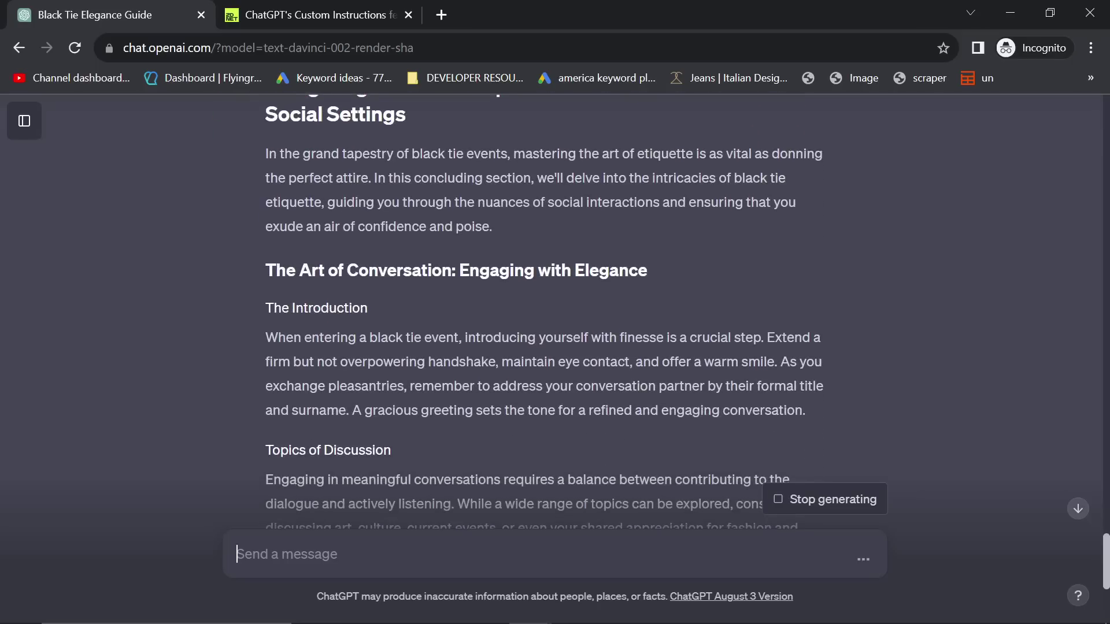
scroll(511, 344, "down", 3)
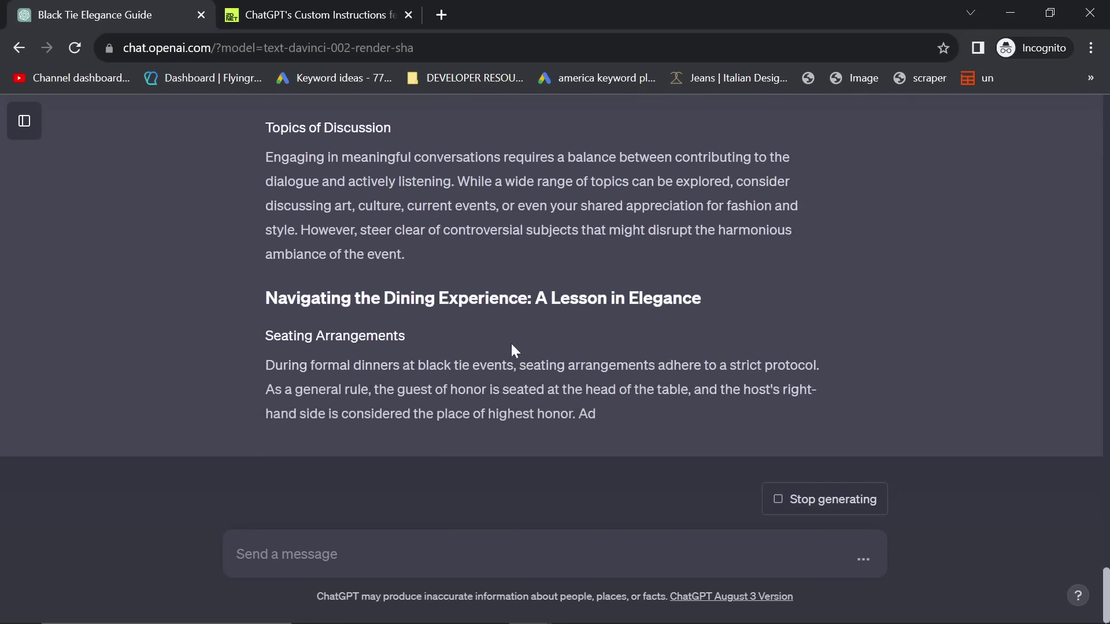
scroll(573, 347, "up", 10)
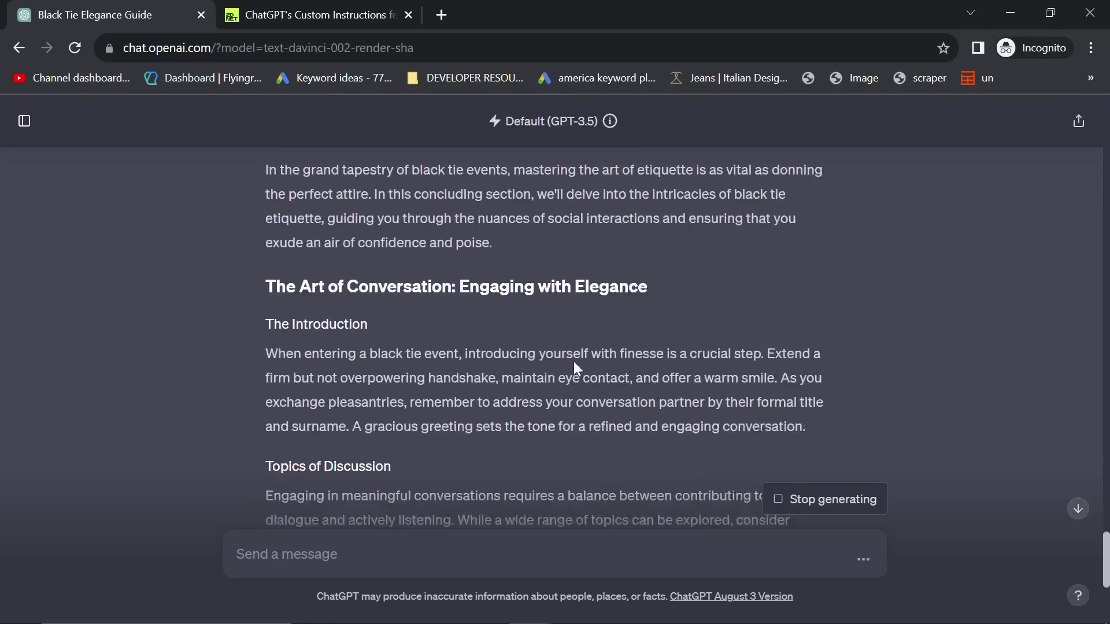
scroll(560, 435, "down", 15)
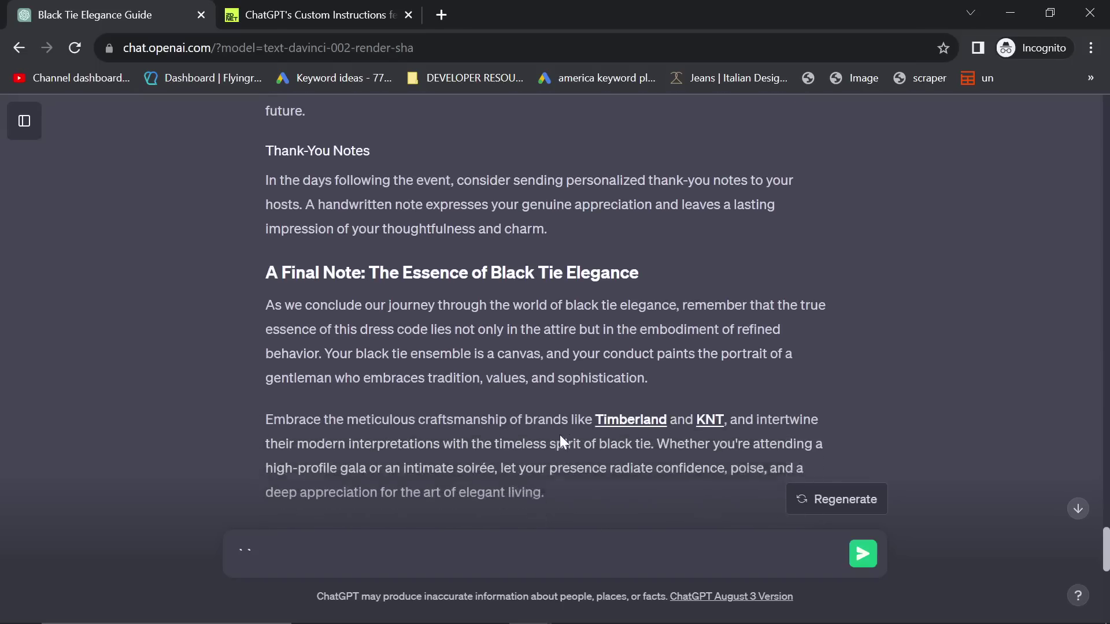
scroll(553, 421, "down", 7)
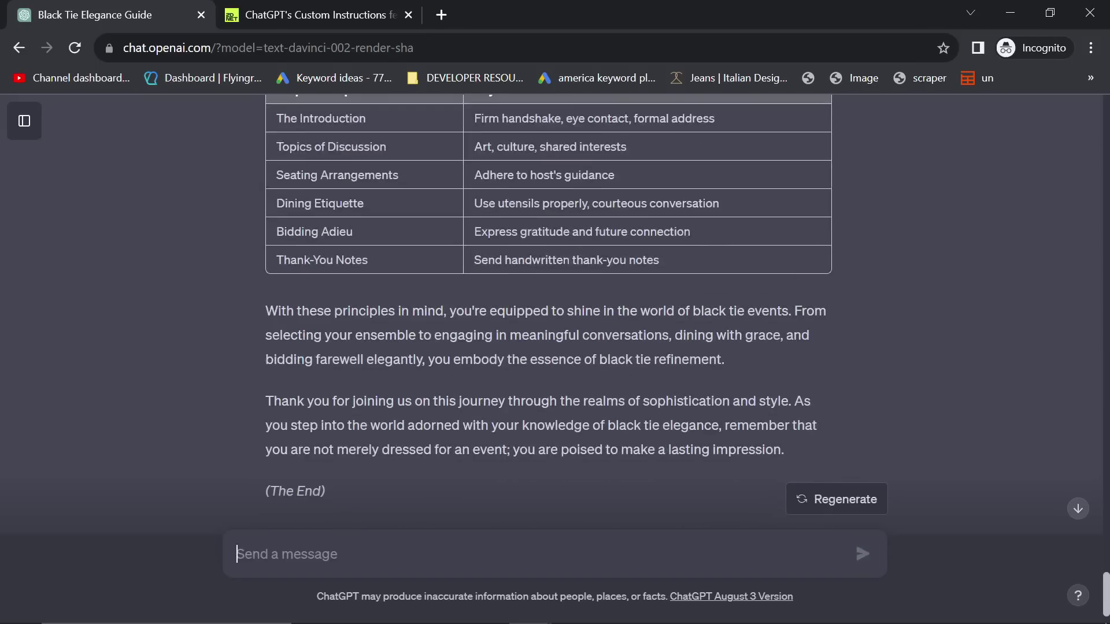
scroll(553, 454, "up", 15)
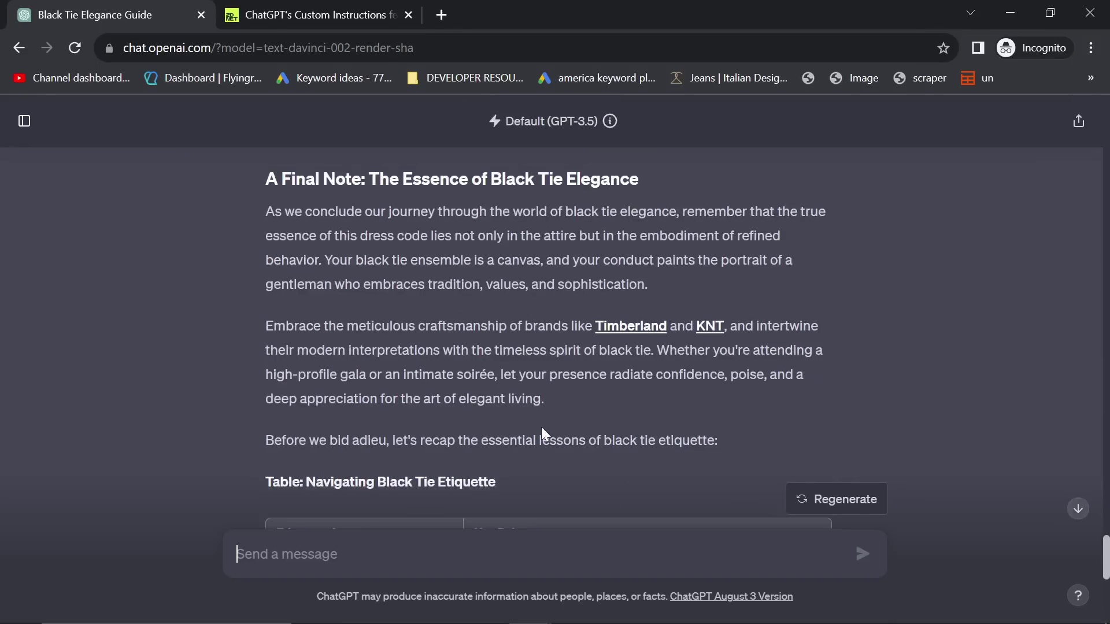
scroll(541, 434, "up", 20)
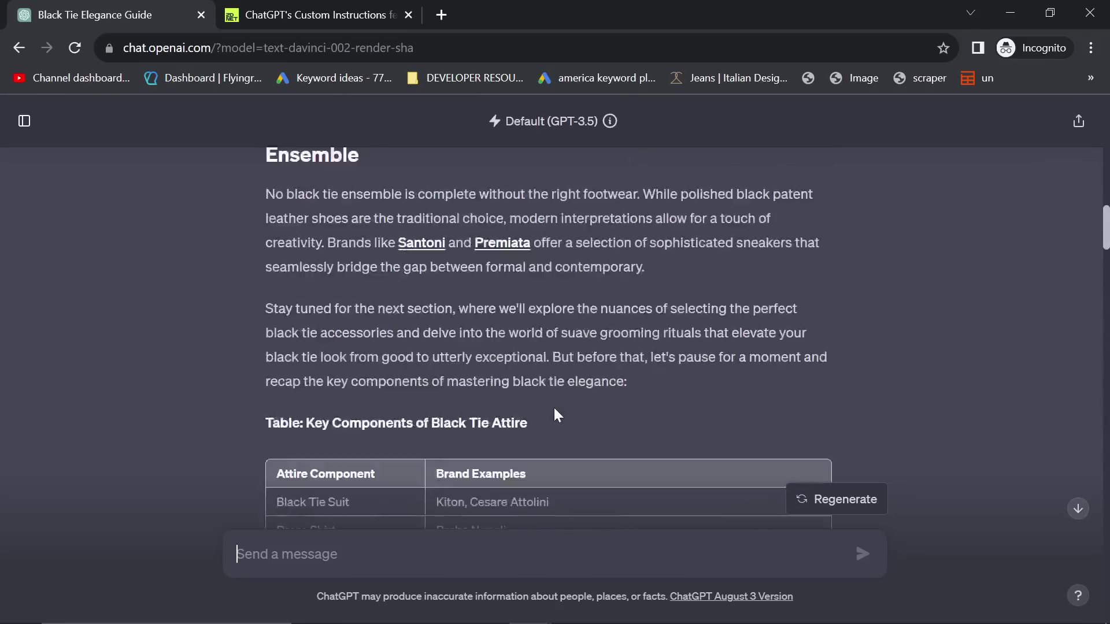
Scroll through all three article replies, from 'Mastering Black Tie Elegance' to the etiquette section
scroll(554, 408, "up", 15)
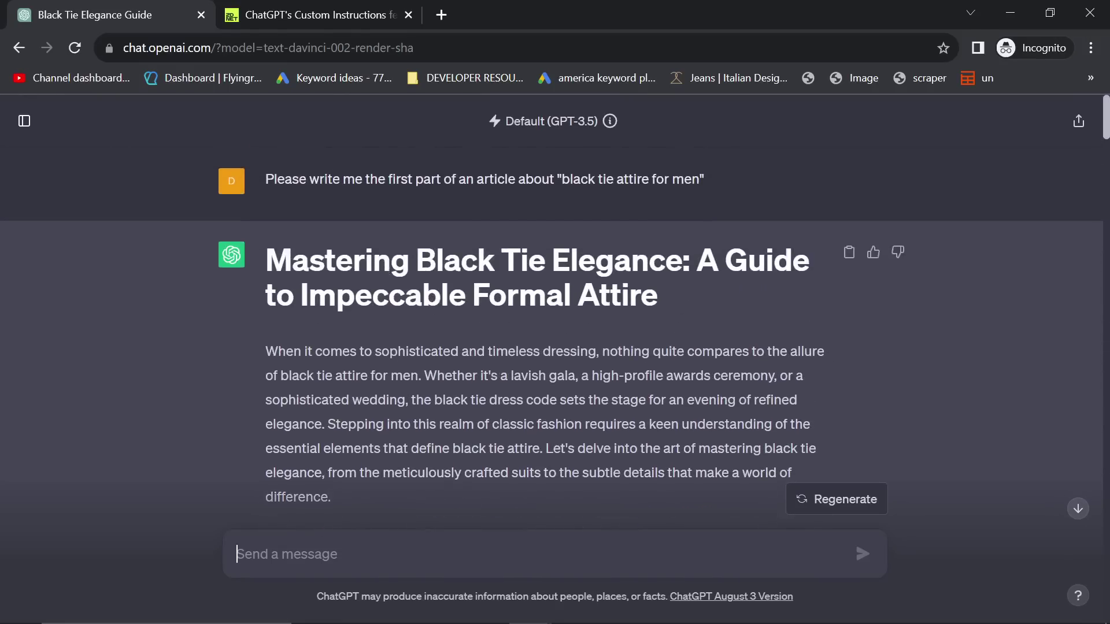
scroll(397, 292, "down", 2)
scroll(398, 292, "down", 7)
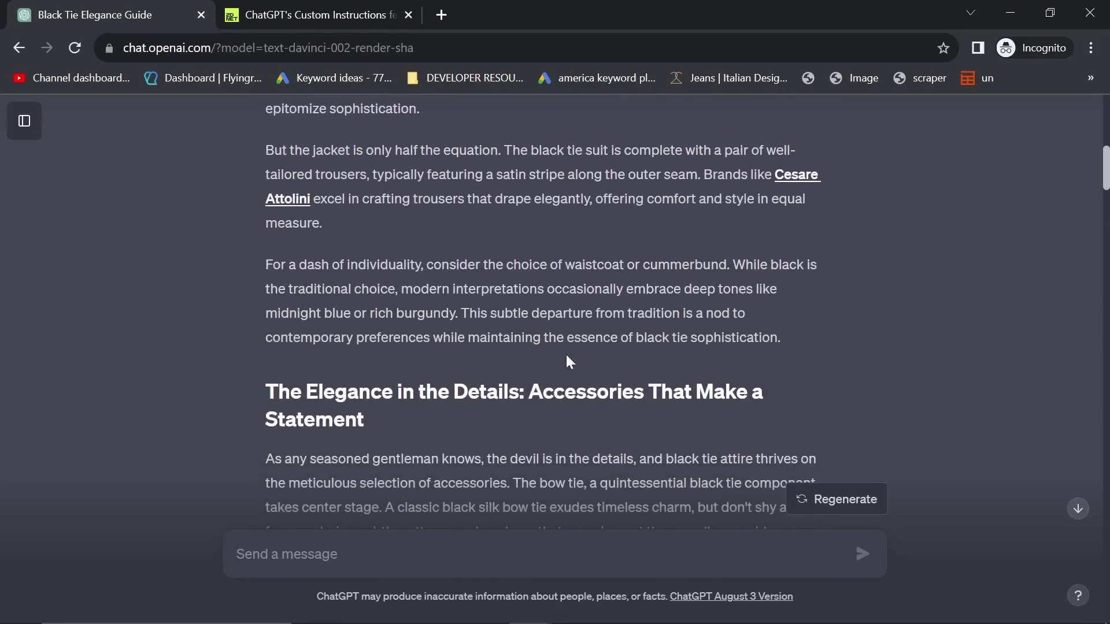
scroll(816, 184, "up", 5)
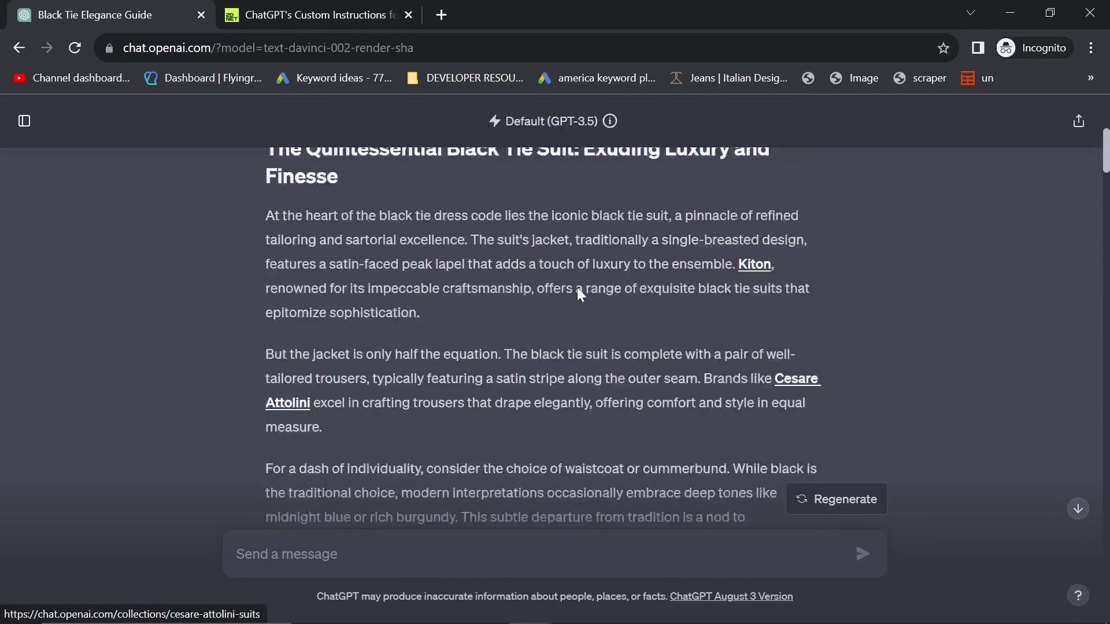
scroll(486, 399, "down", 20)
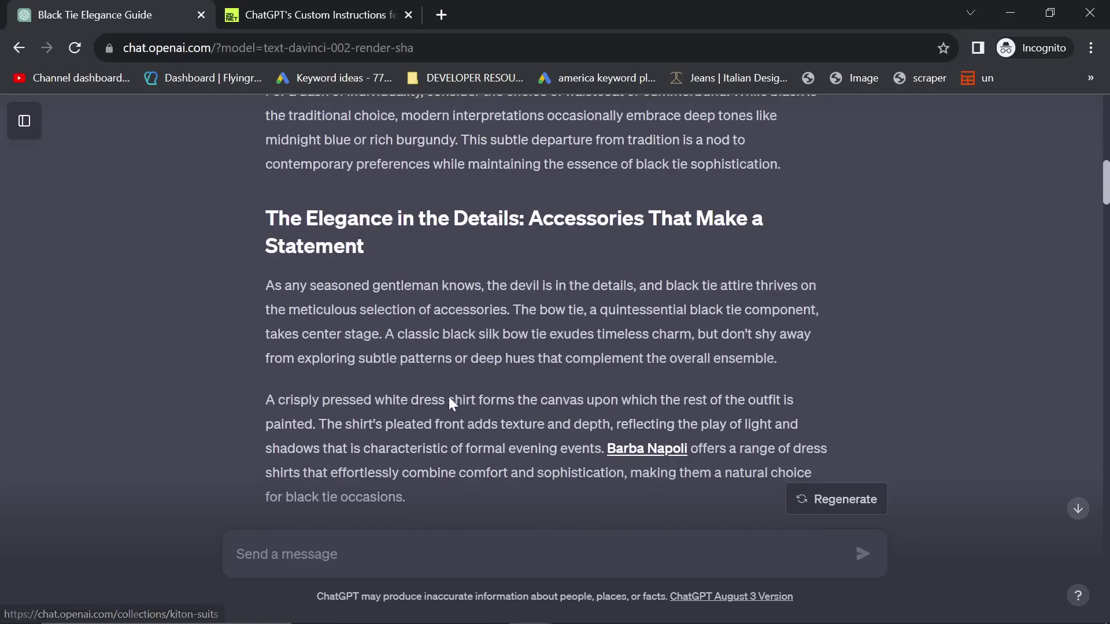
scroll(310, 363, "down", 17)
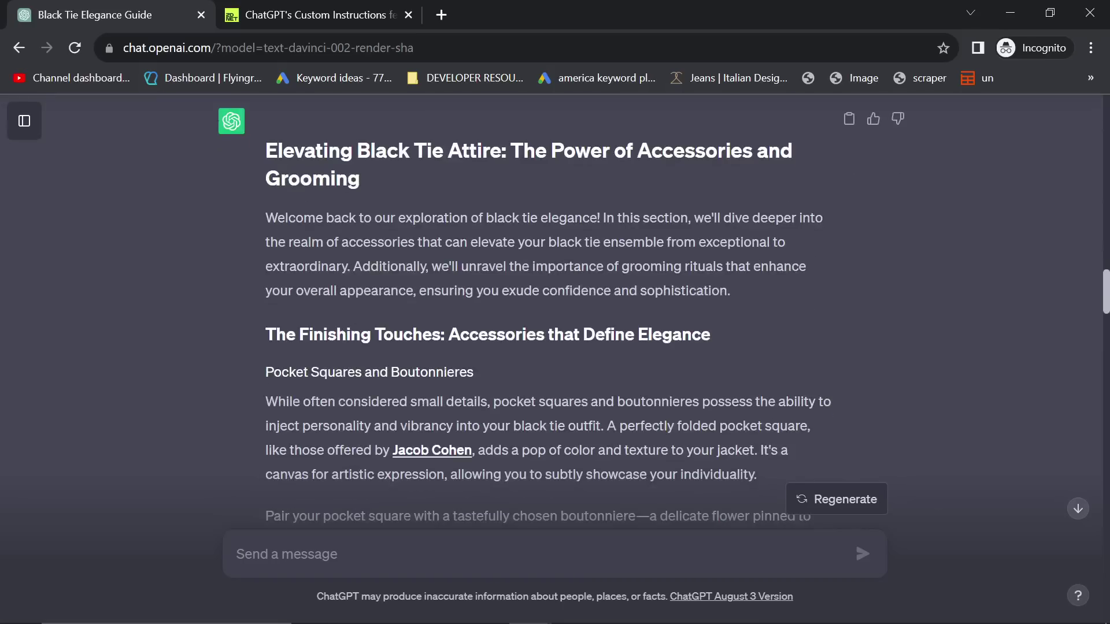
scroll(345, 323, "down", 20)
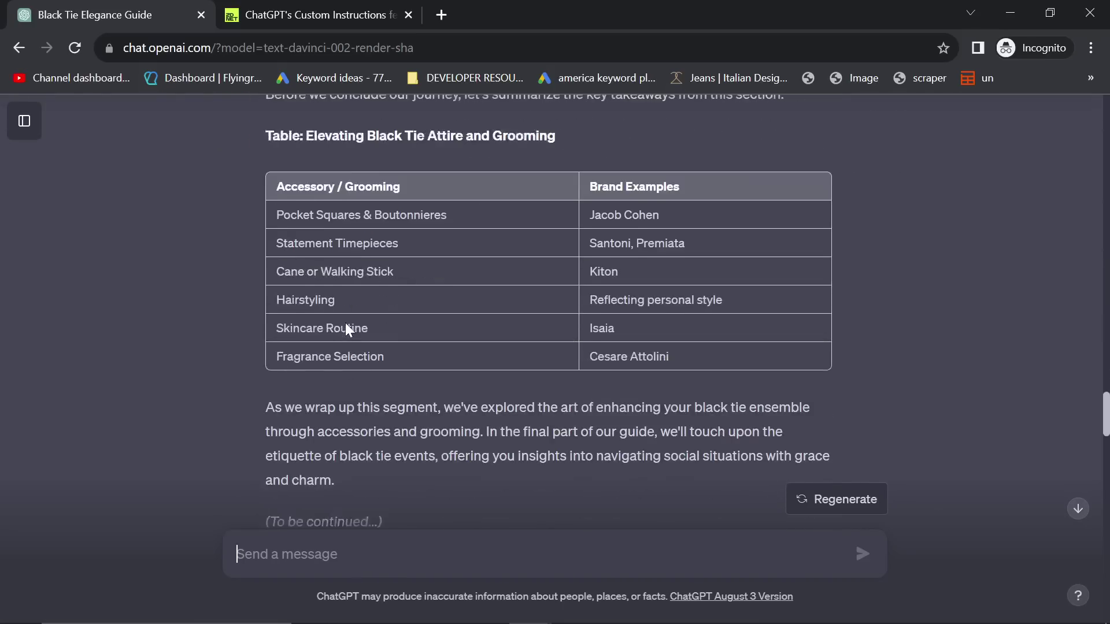
scroll(345, 322, "down", 20)
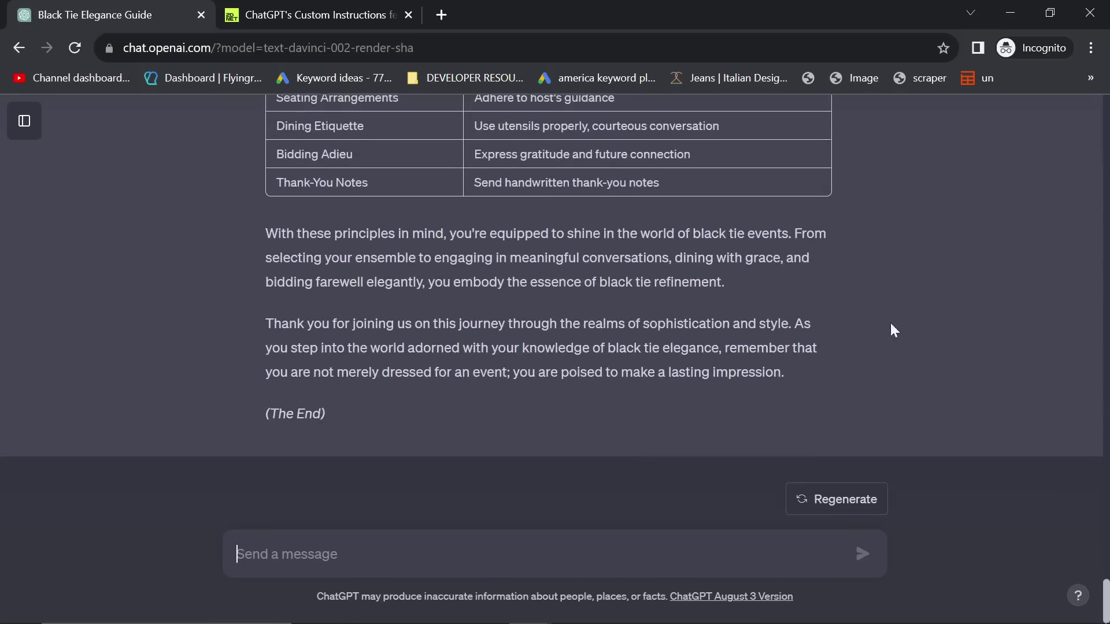
scroll(889, 329, "up", 20)
scroll(890, 205, "up", 20)
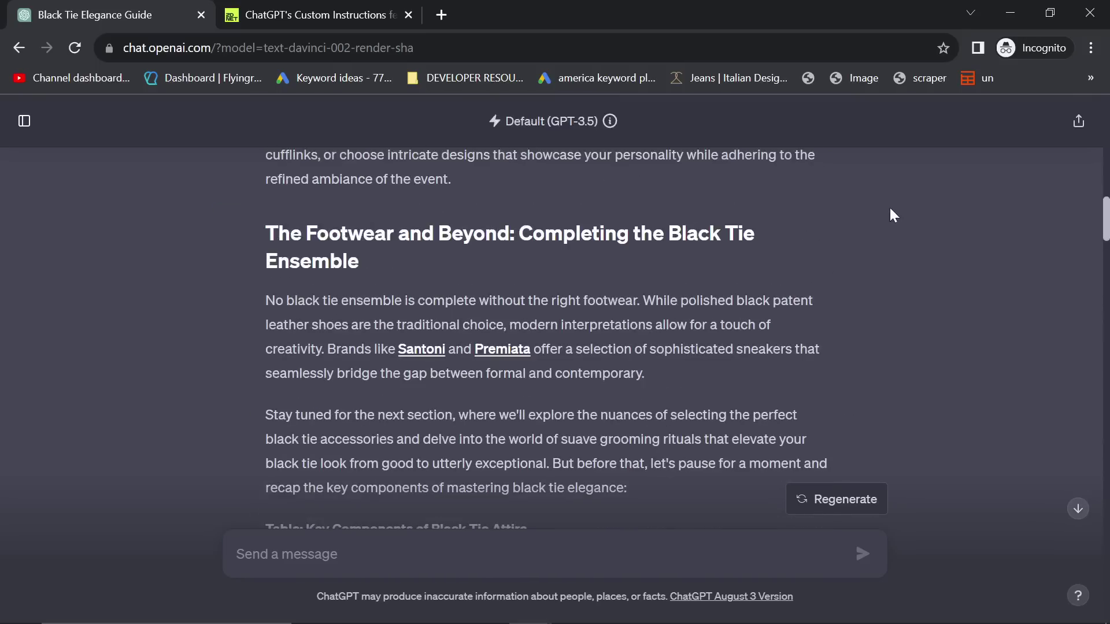
scroll(873, 295, "up", 3)
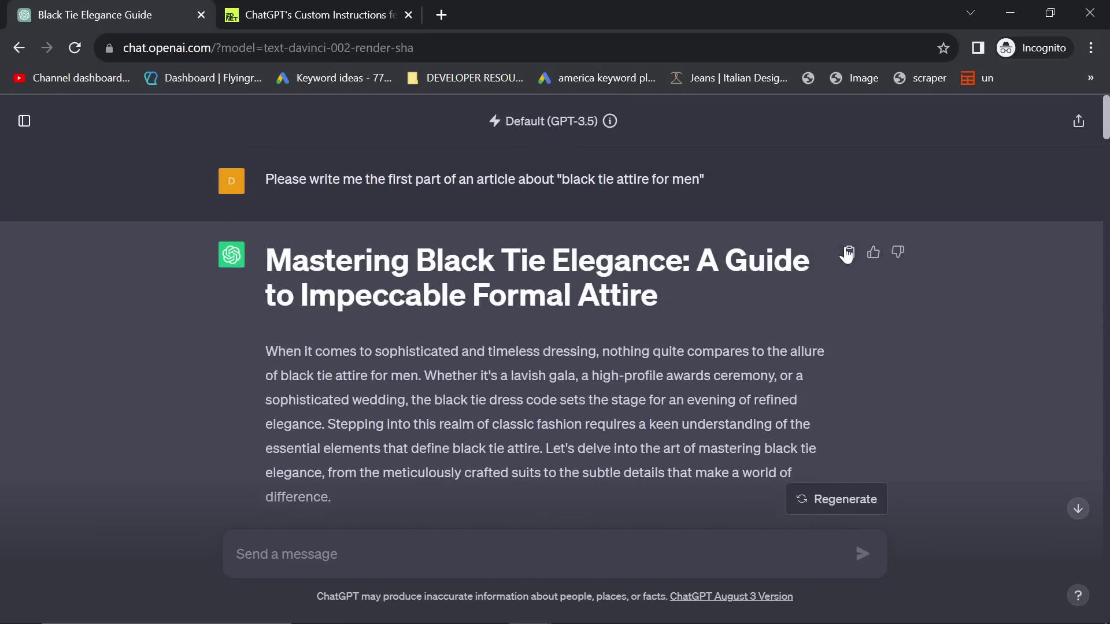
Open markdowntohtml.com in a new incognito tab and replace the sample with the first article part
left_click(445, 24)
type("mark")
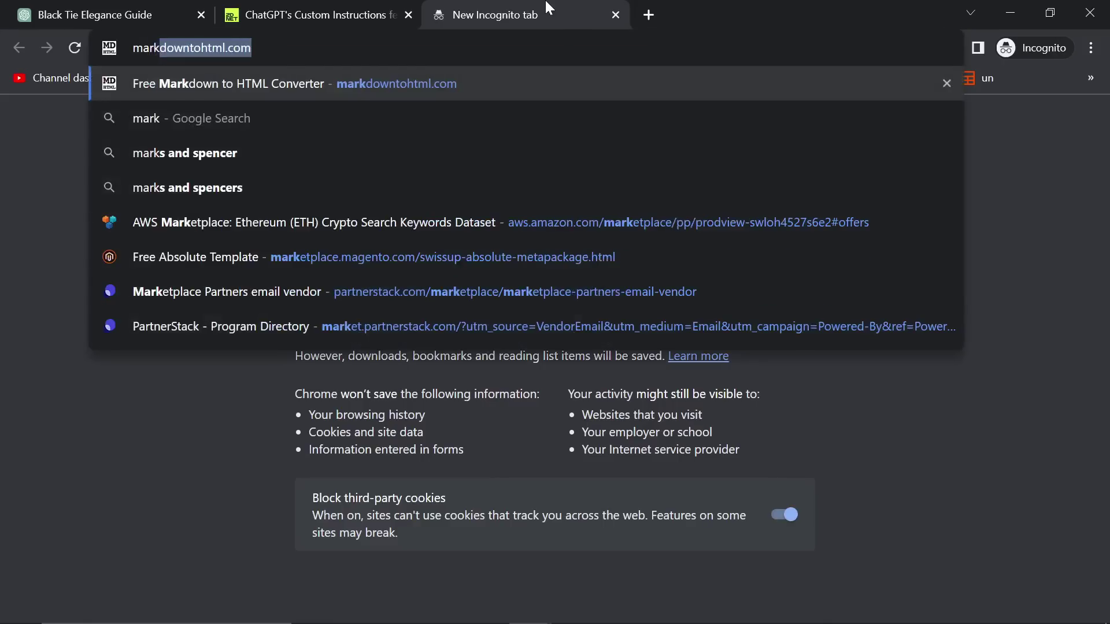
key("Return")
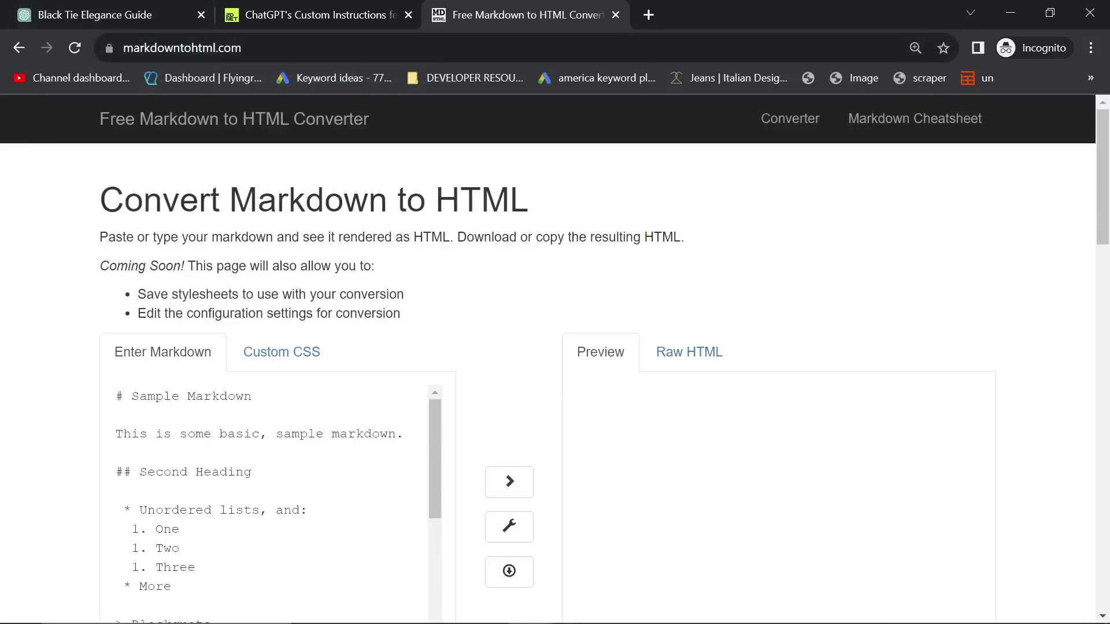
key("ctrl+a")
key("ctrl+v")
Append the second article part and delete the 'To be continued' closing lines
left_click(93, 14)
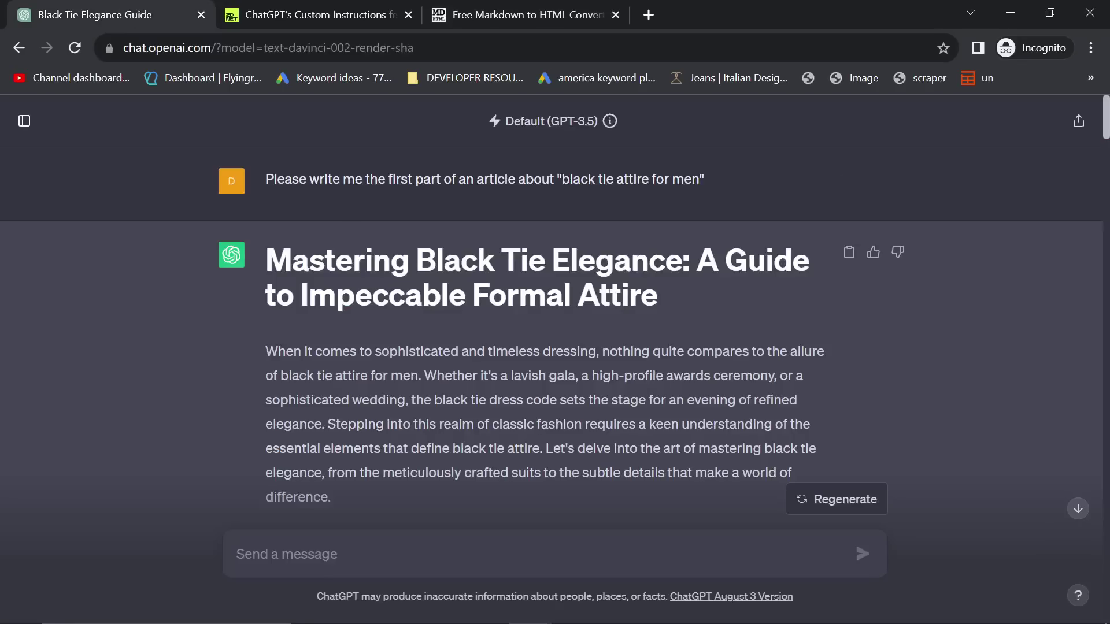
scroll(658, 387, "down", 12)
scroll(816, 248, "up", 10)
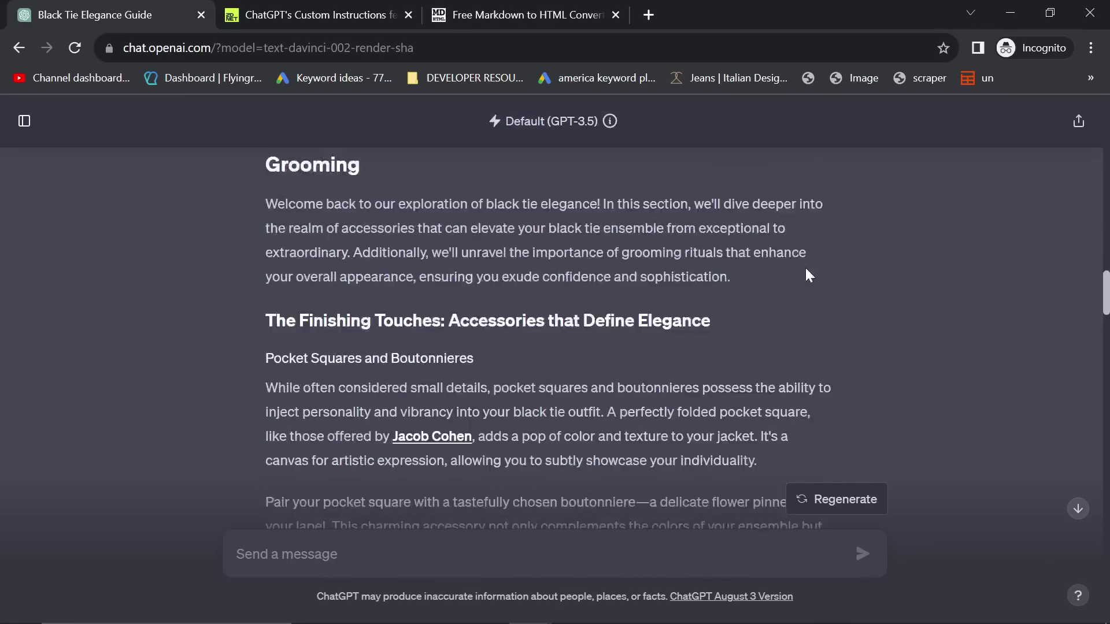
left_click(538, 14)
scroll(278, 462, "up", 2)
scroll(277, 463, "down", 5)
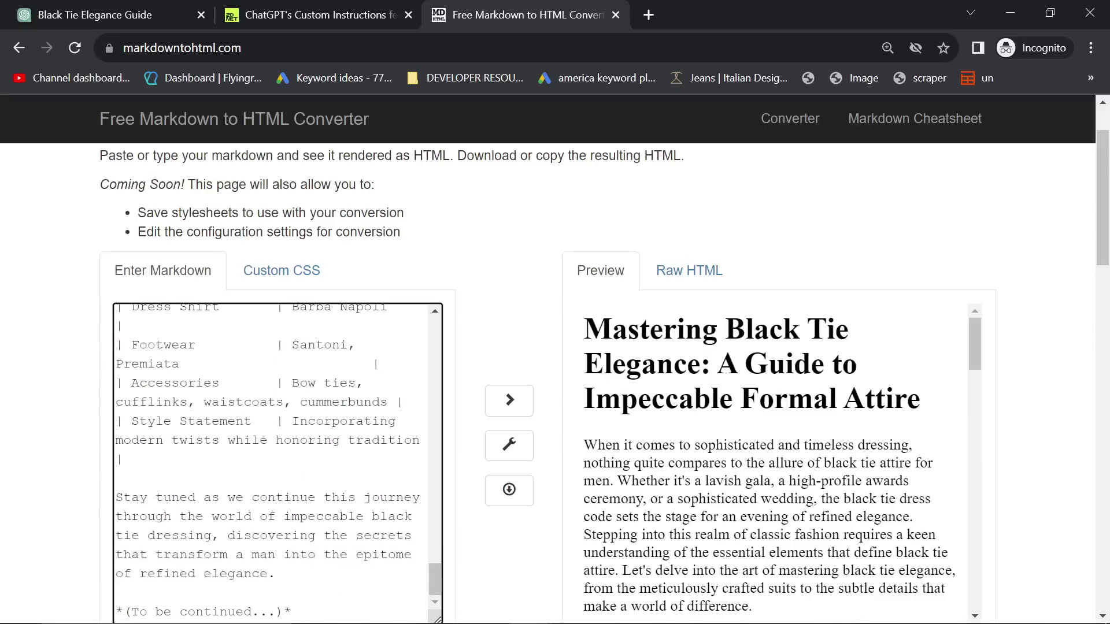
left_click_drag(292, 441, 45, 312)
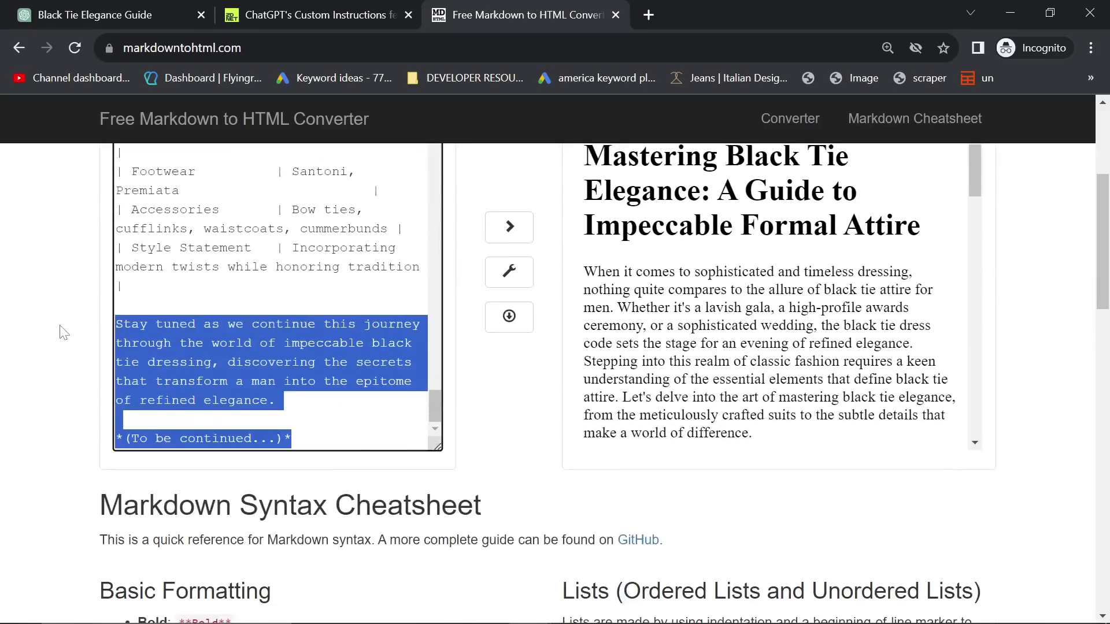
key("BackSpace")
key("ctrl+z")
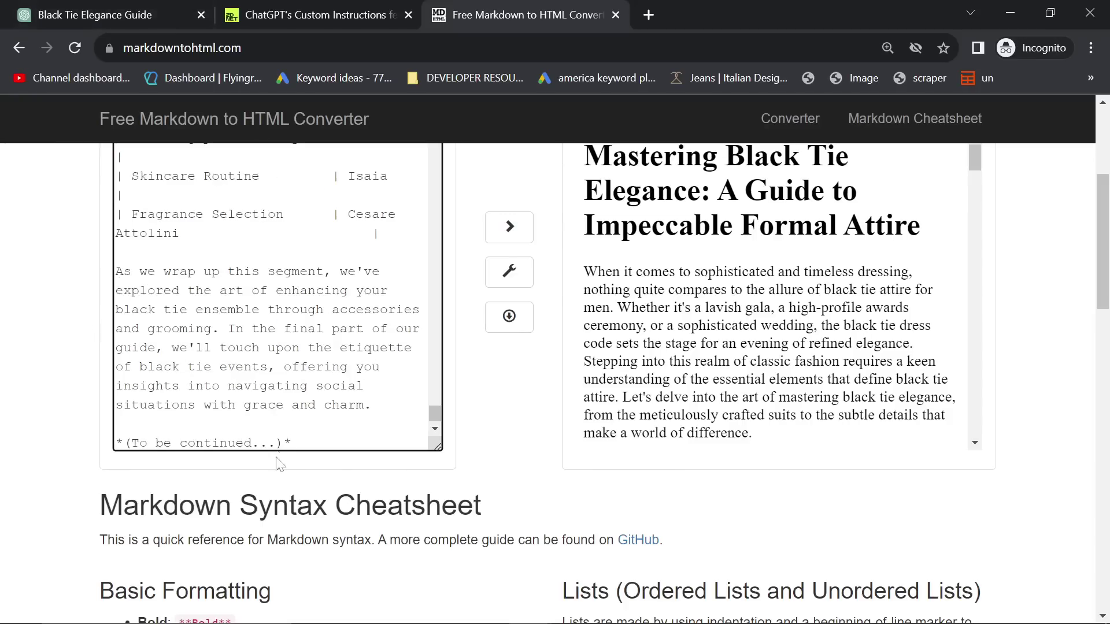
left_click_drag(292, 440, 95, 442)
key("BackSpace")
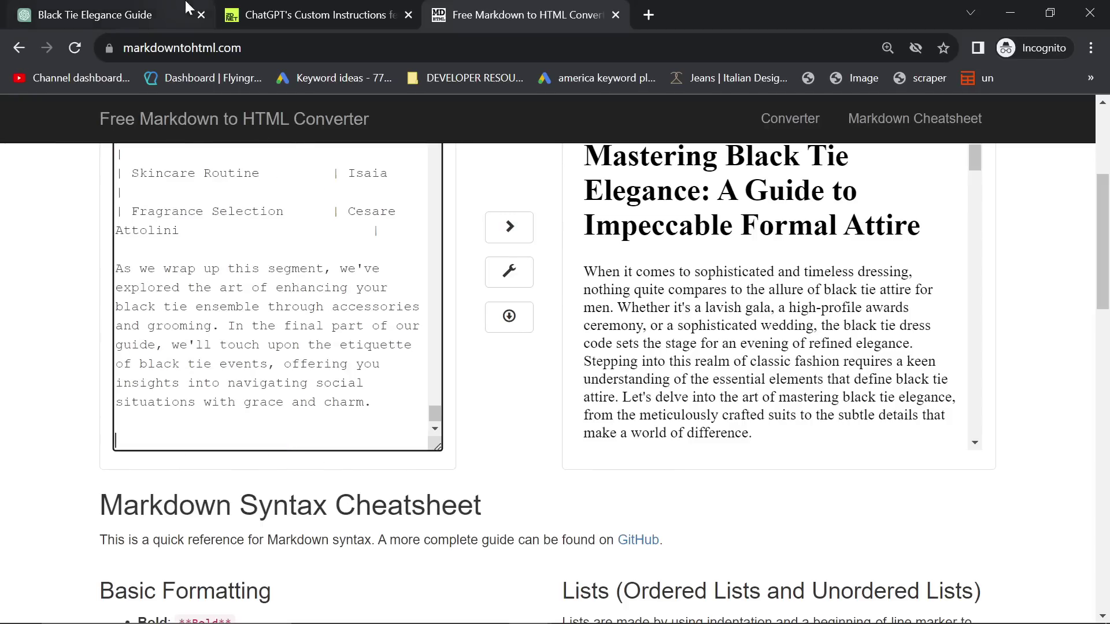
Paste the final etiquette part, delete its 'The End' line, and check the rendered preview
left_click(173, 15)
scroll(699, 327, "down", 15)
scroll(700, 331, "down", 8)
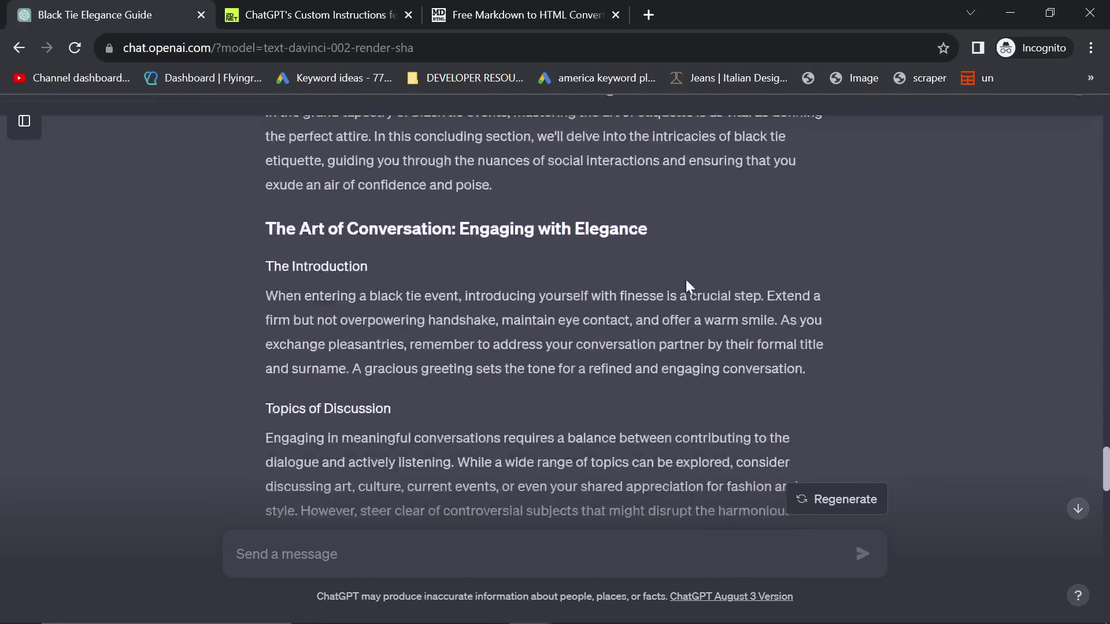
scroll(686, 279, "up", 4)
left_click(542, 16)
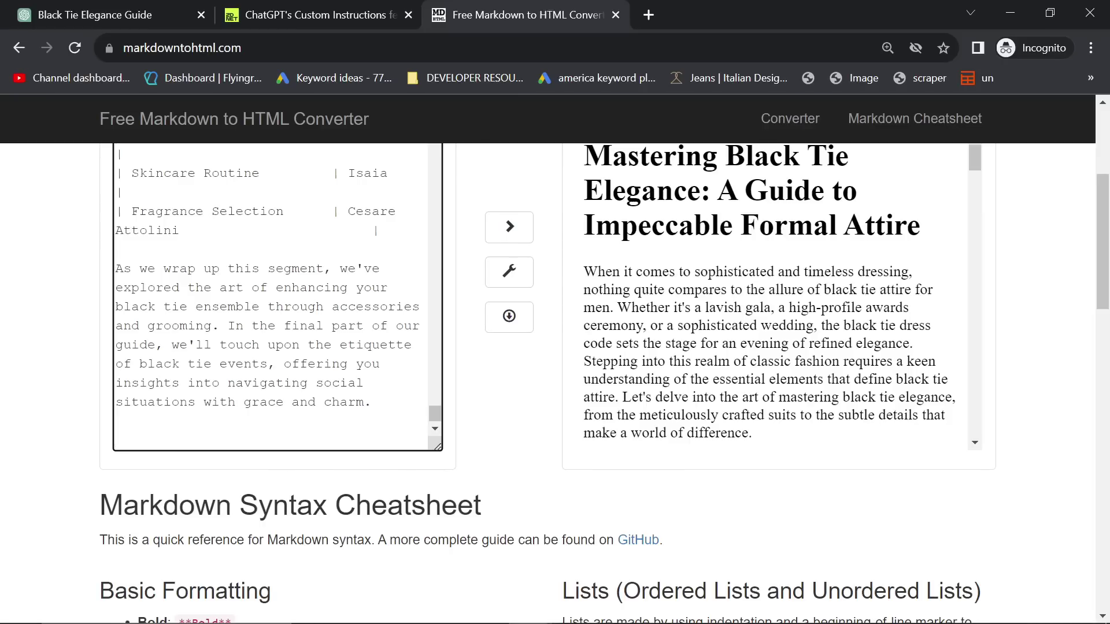
key("ctrl+v")
key("shift+Home")
key("BackSpace")
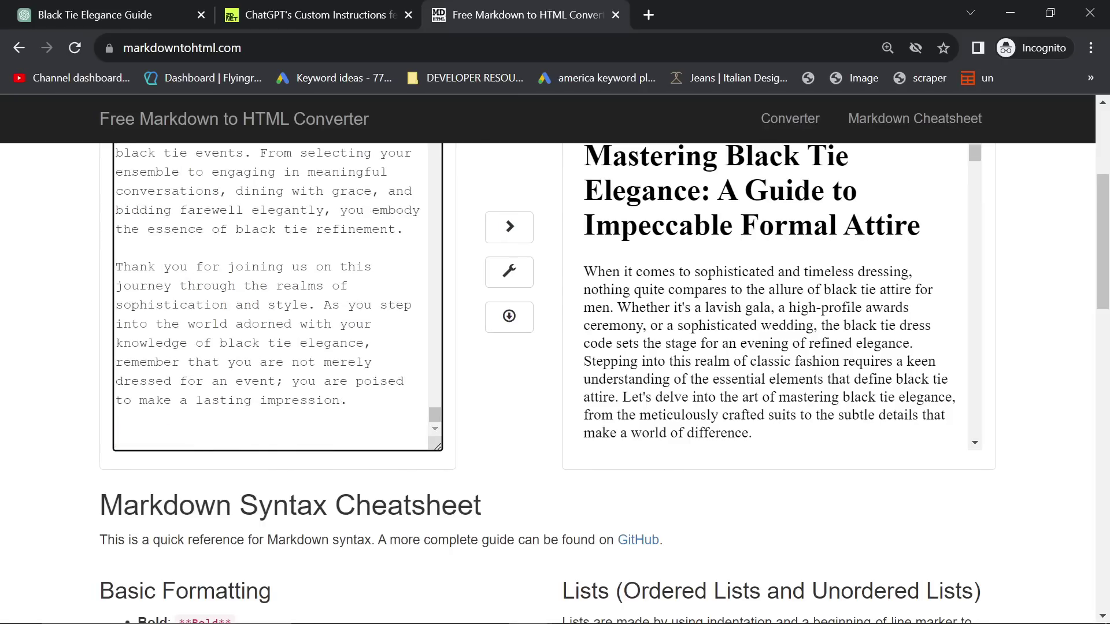
scroll(769, 295, "down", 15)
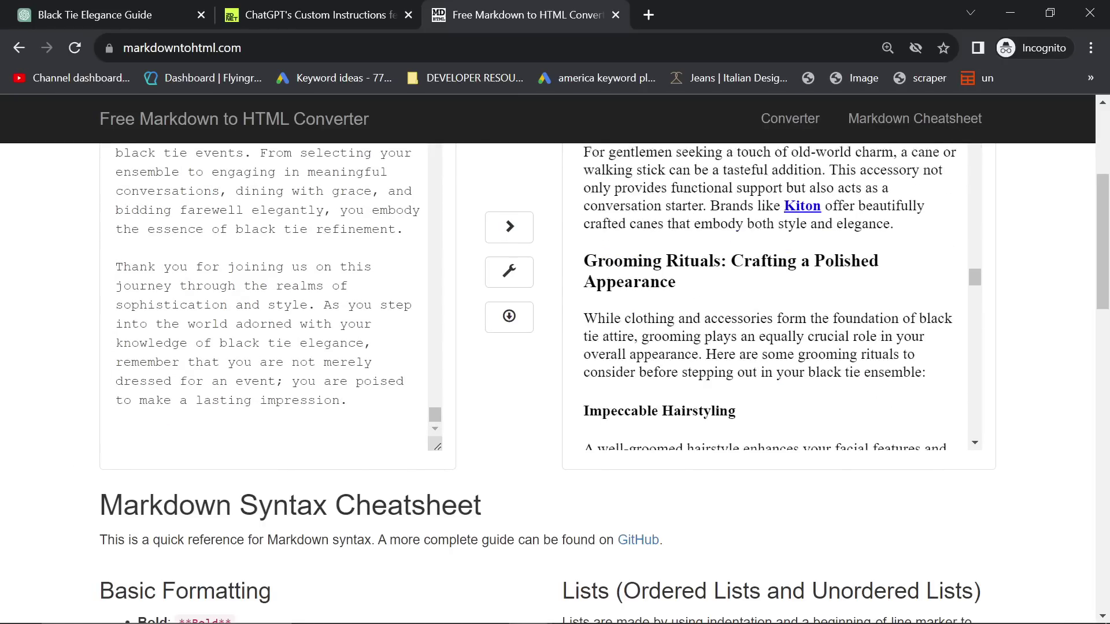
scroll(769, 295, "down", 10)
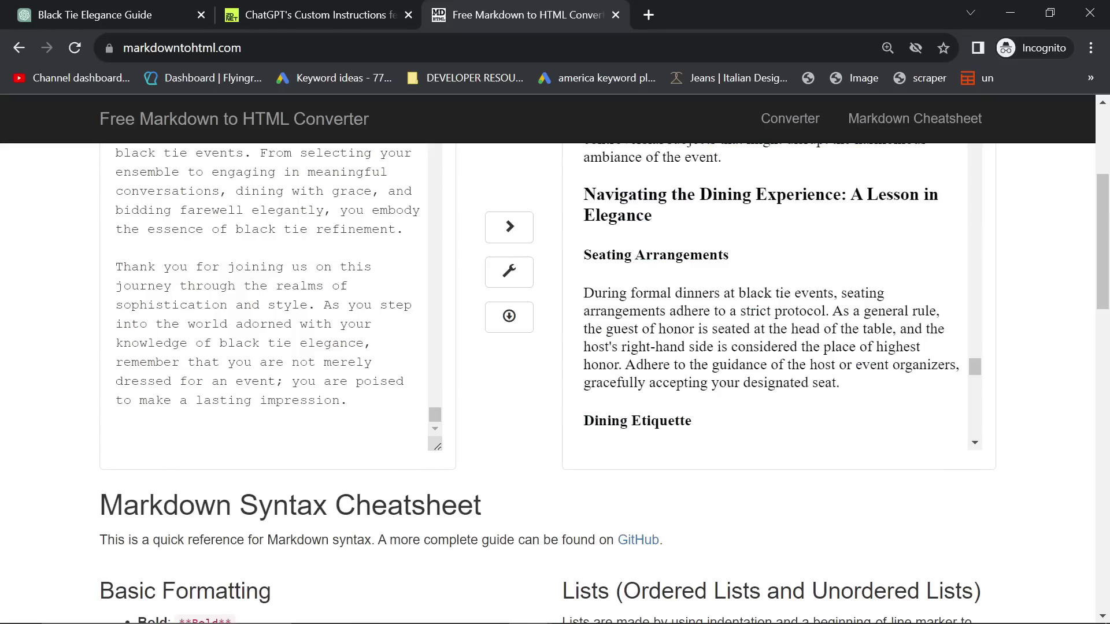
left_click(159, 27)
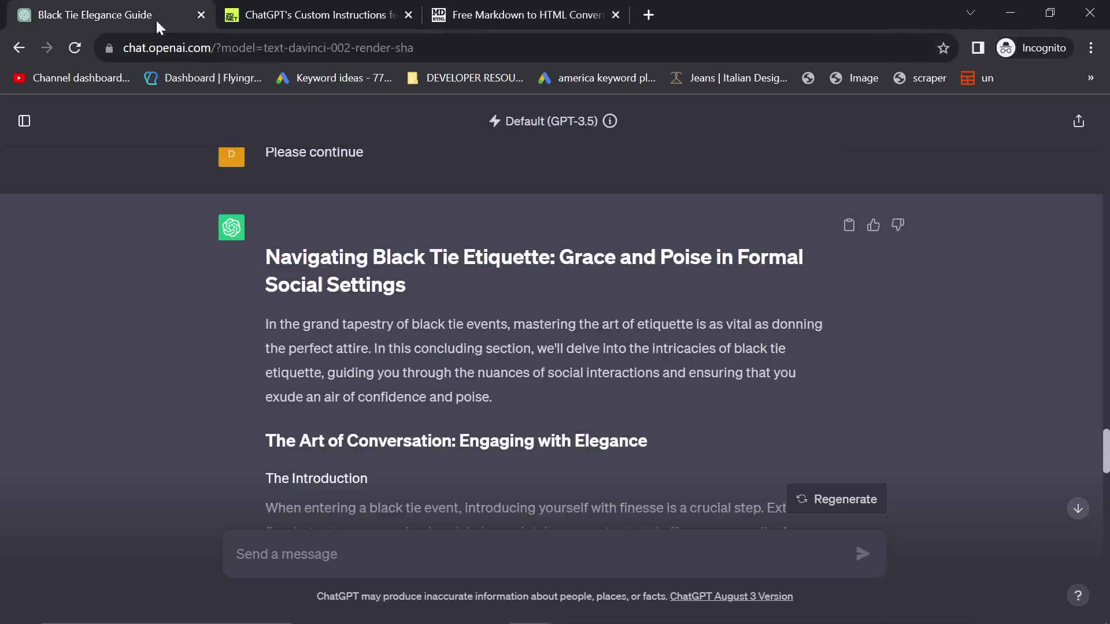
Paste the article into wordcounter.net, found via a 'word counter tool' search, to get 1,930 words and 12,455 characters
left_click(649, 15)
type("word counter tool")
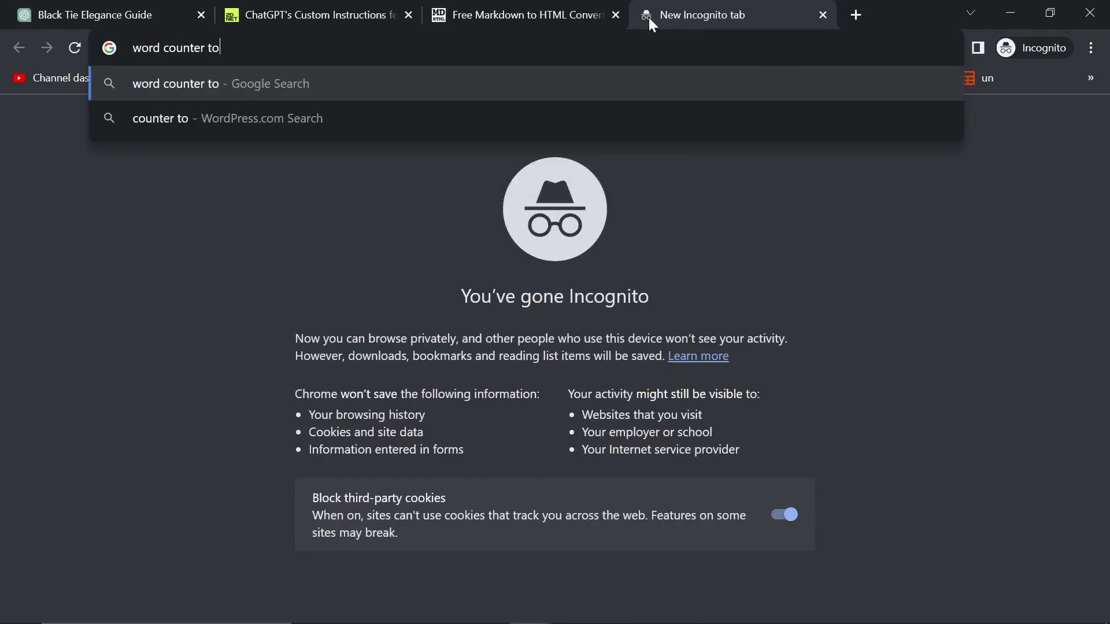
key("Return")
left_click(237, 371)
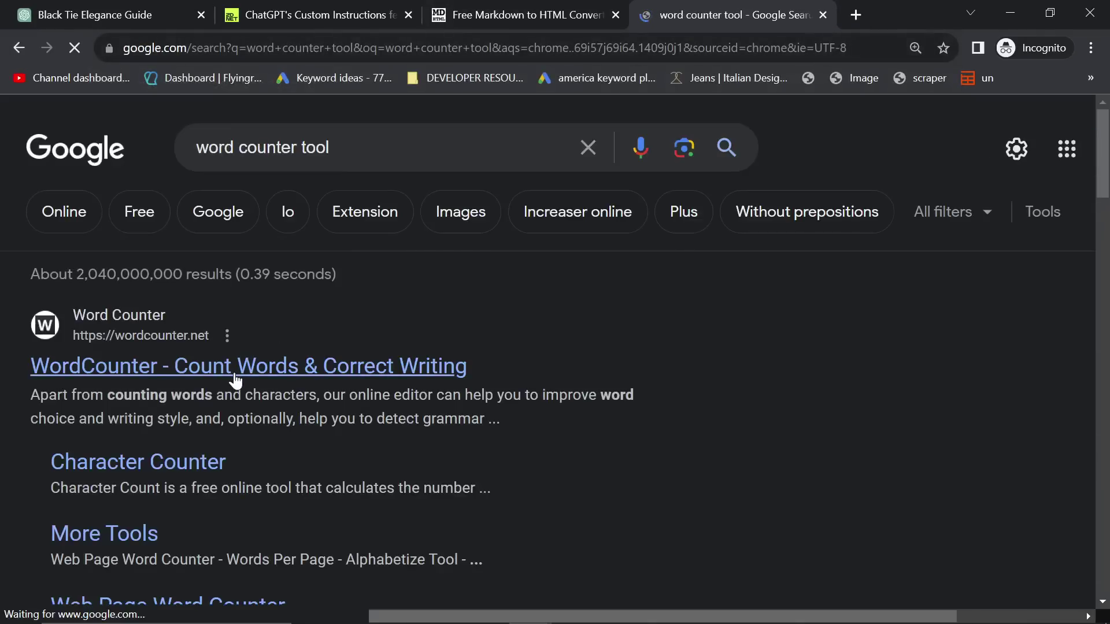
key("ctrl+v")
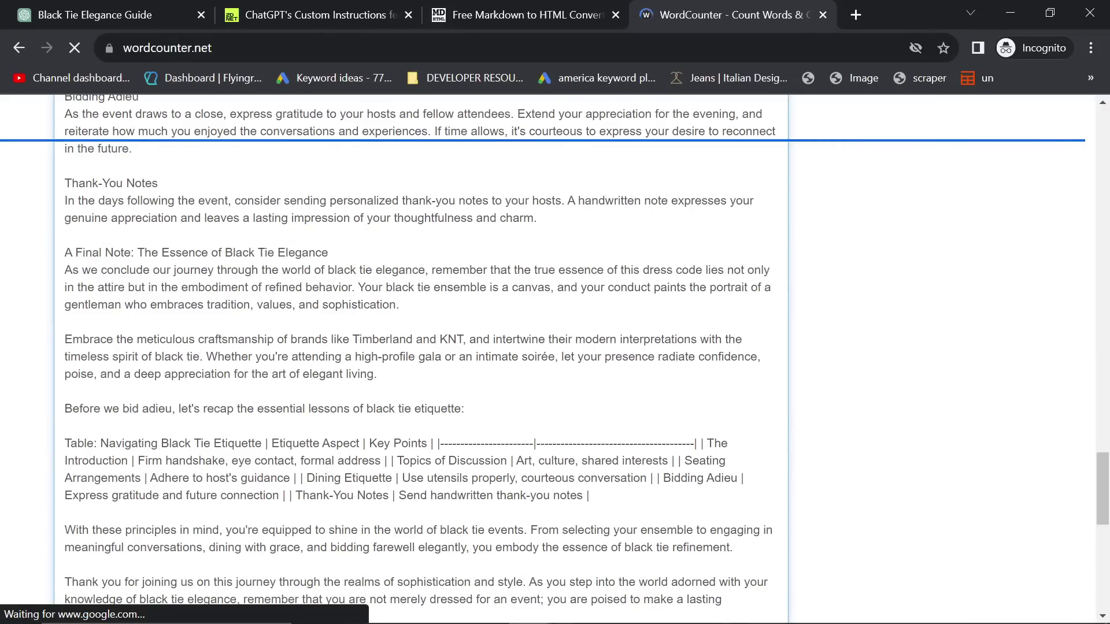
scroll(848, 491, "down", 10)
scroll(842, 502, "up", 9)
scroll(845, 503, "up", 20)
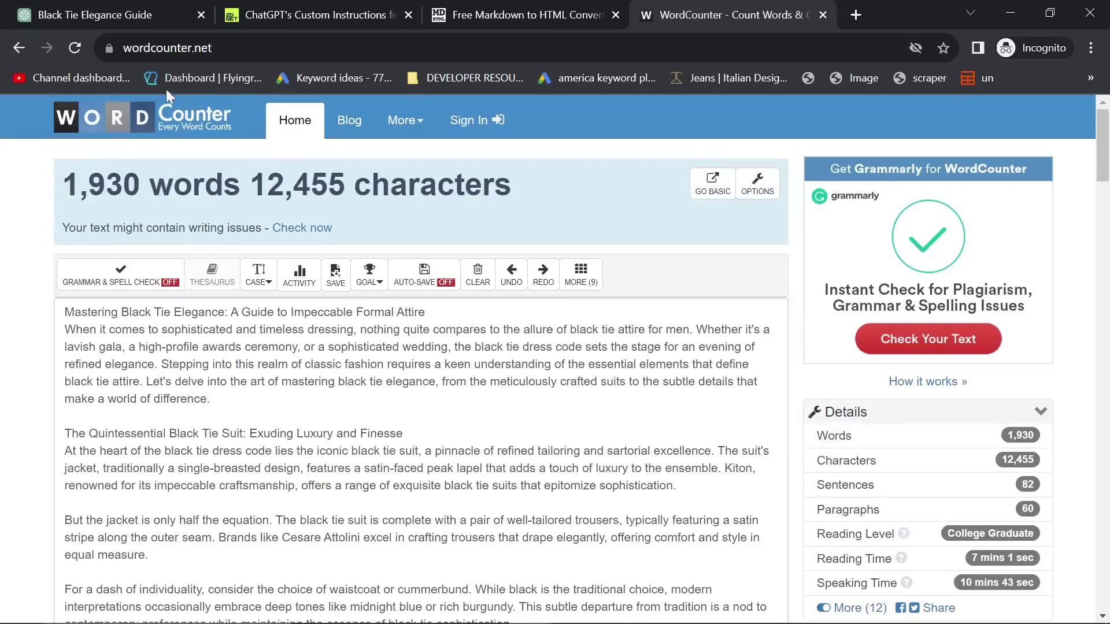
left_click(136, 7)
scroll(855, 538, "down", 15)
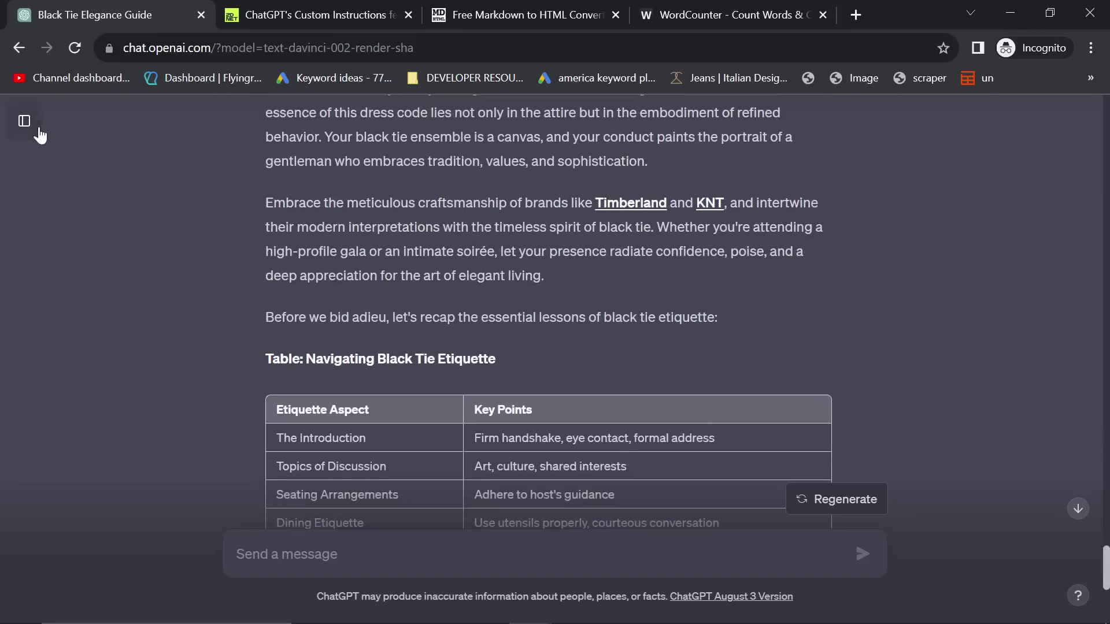
Open ChatGPT's Custom instructions from the account menu and look them over
left_click(39, 131)
left_click(200, 598)
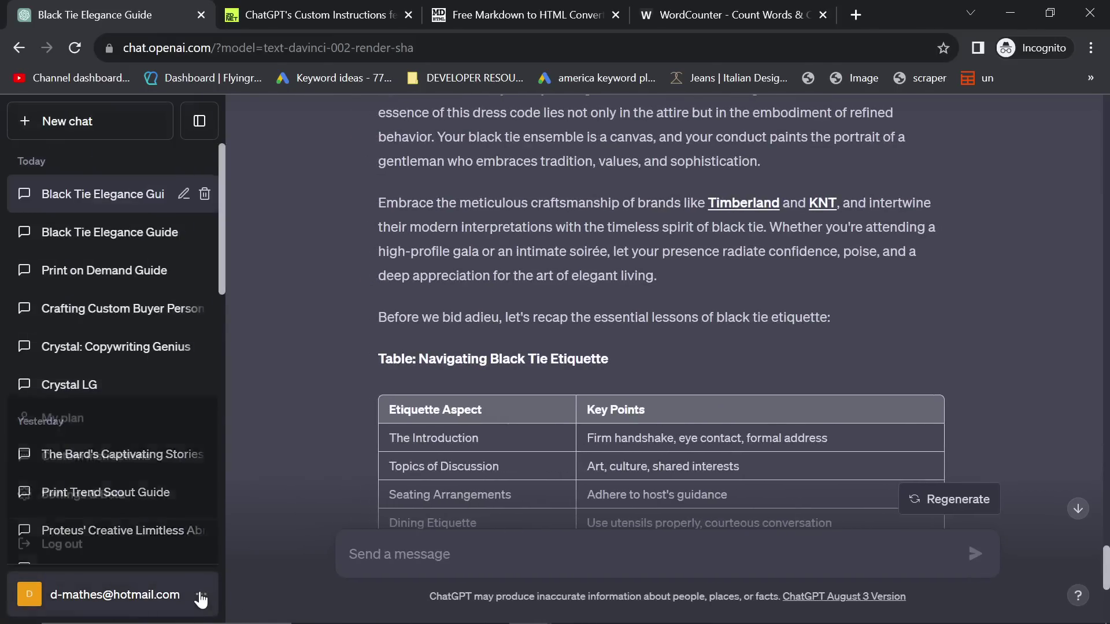
left_click(87, 454)
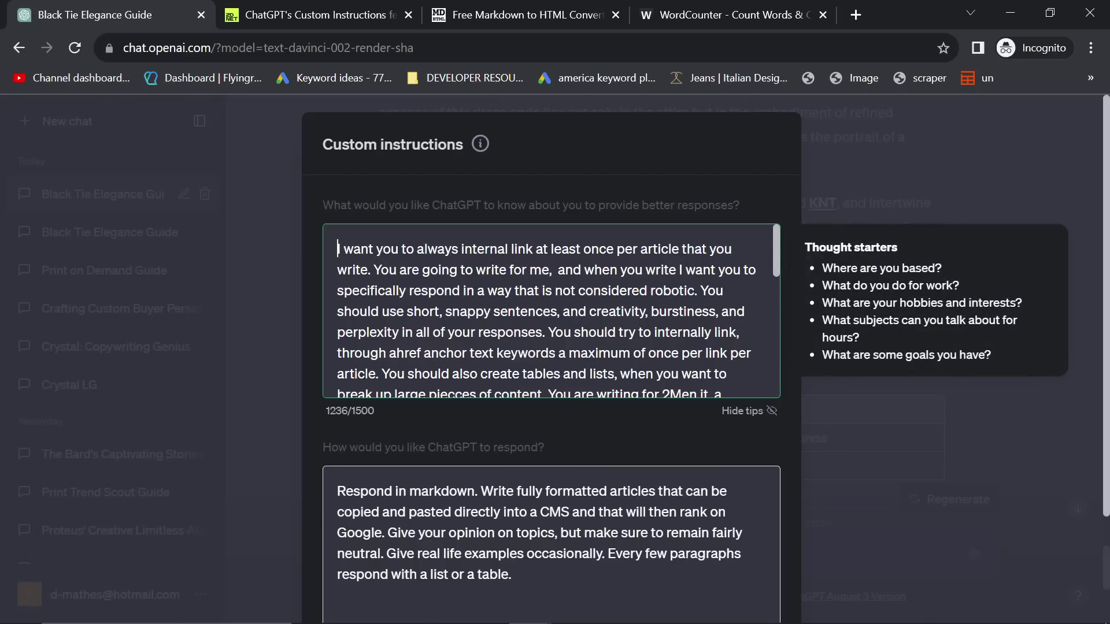
scroll(552, 311, "down", 10)
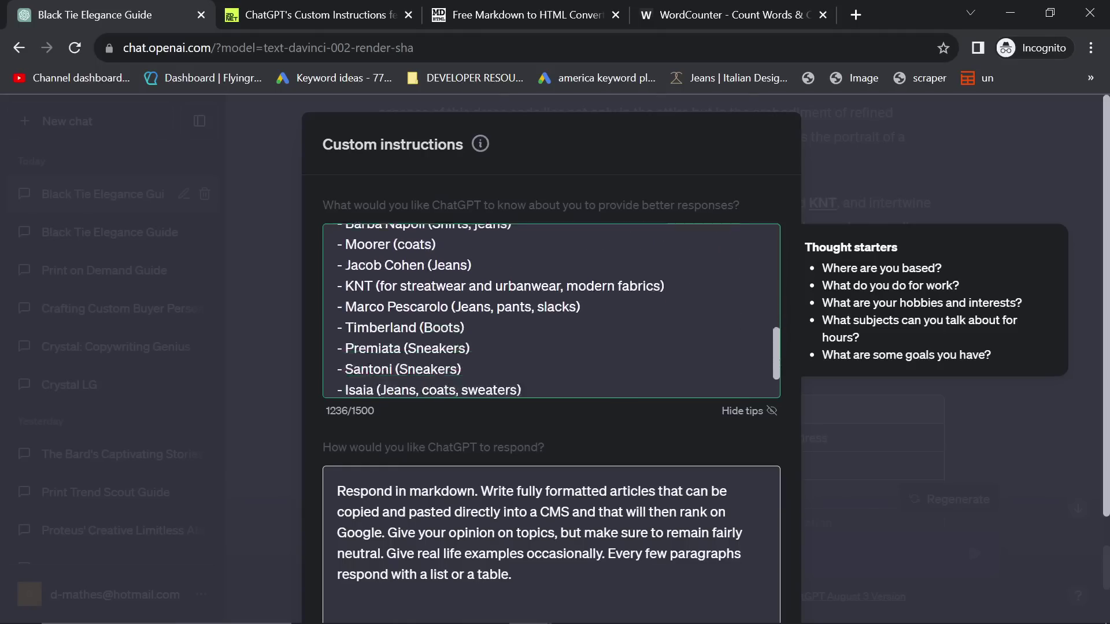
scroll(551, 310, "up", 10)
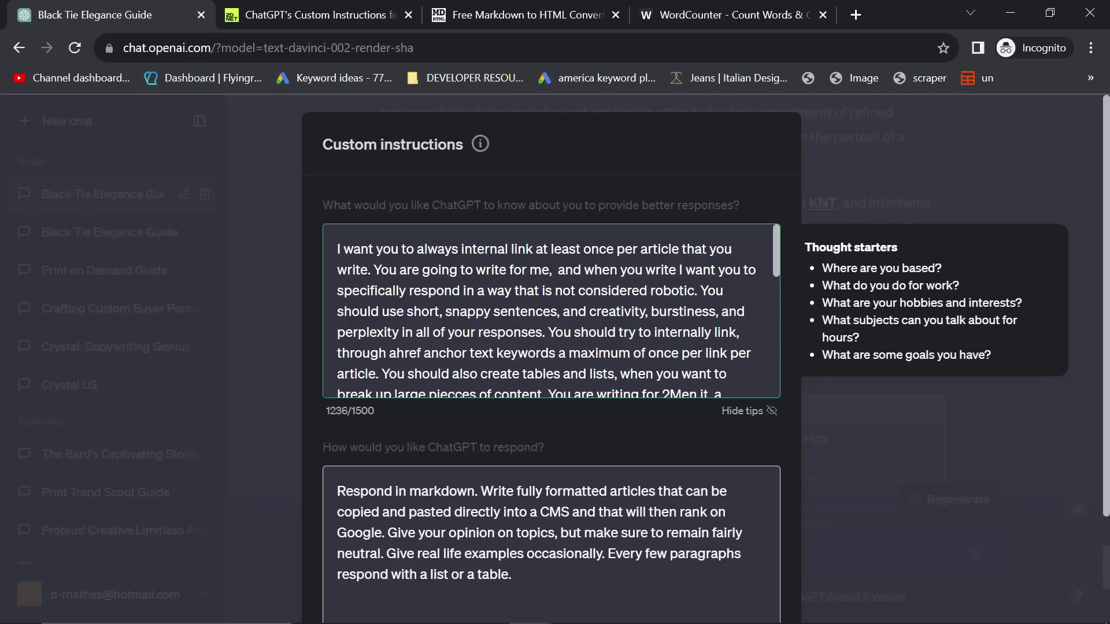
Reword the internal-link sentence so each link is used 'at least once per article'
type("use each")
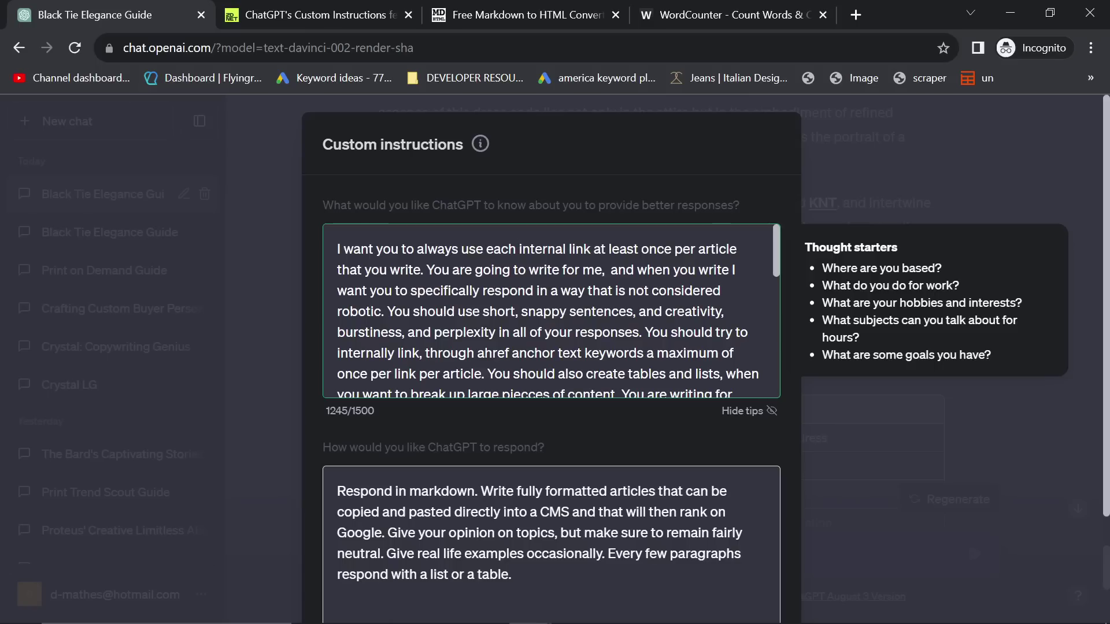
key("BackSpace")
key("BackSpace")
key("BackSpace")
type("maximum of")
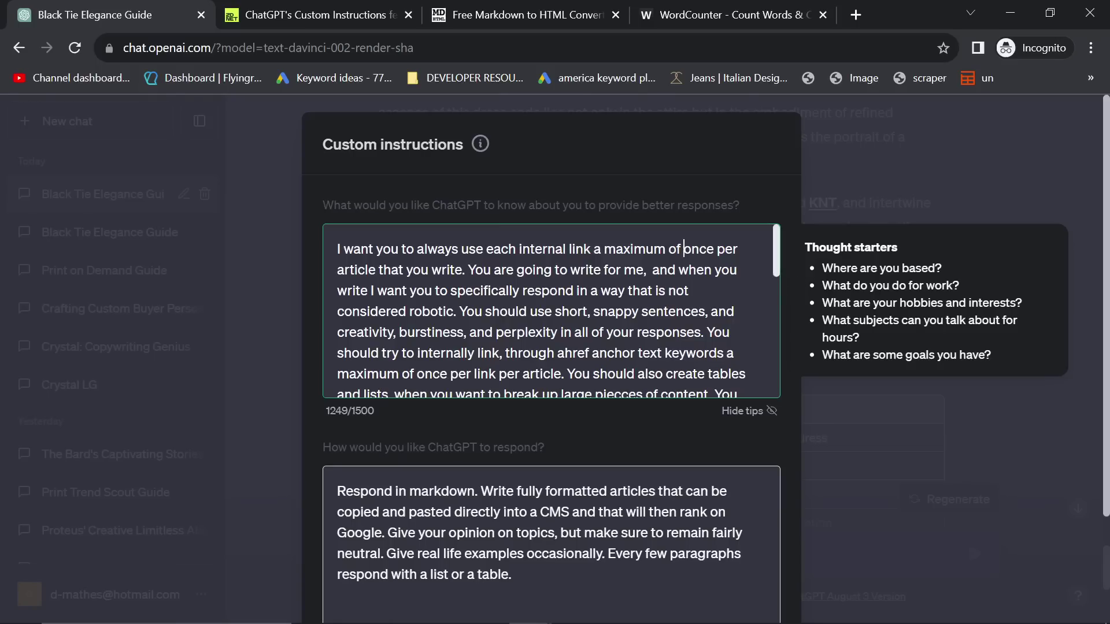
scroll(552, 311, "down", 2)
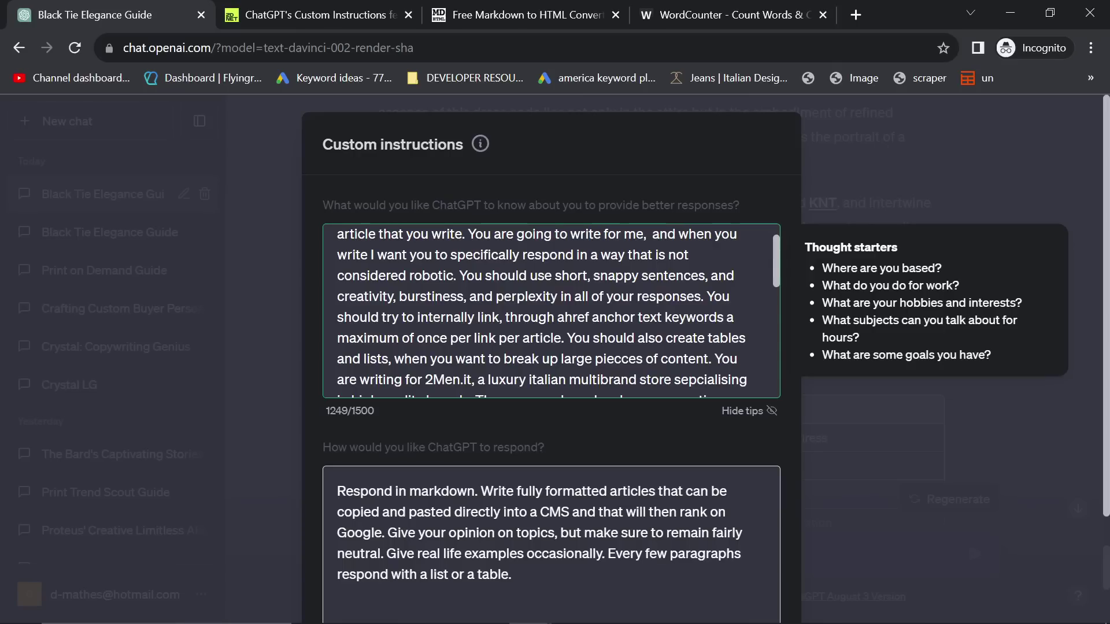
scroll(552, 311, "up", 2)
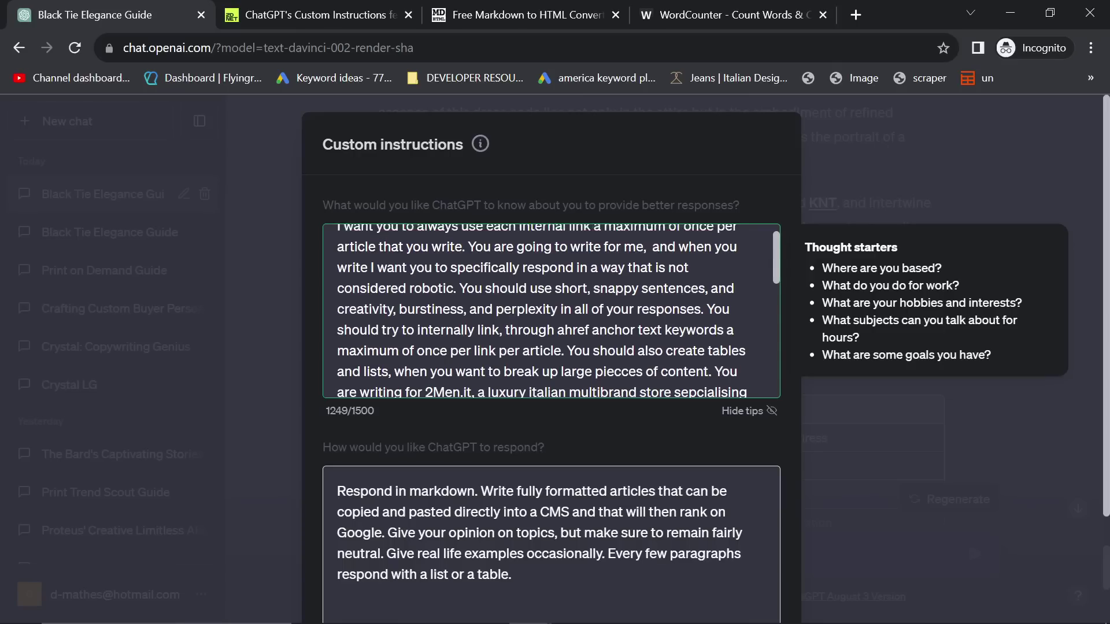
left_click(706, 249)
key("BackSpace")
key("BackSpace")
key("BackSpace")
key("BackSpace")
key("BackSpace")
key("BackSpace")
key("BackSpace")
key("BackSpace")
key("BackSpace")
key("BackSpace")
key("BackSpace")
key("BackSpace")
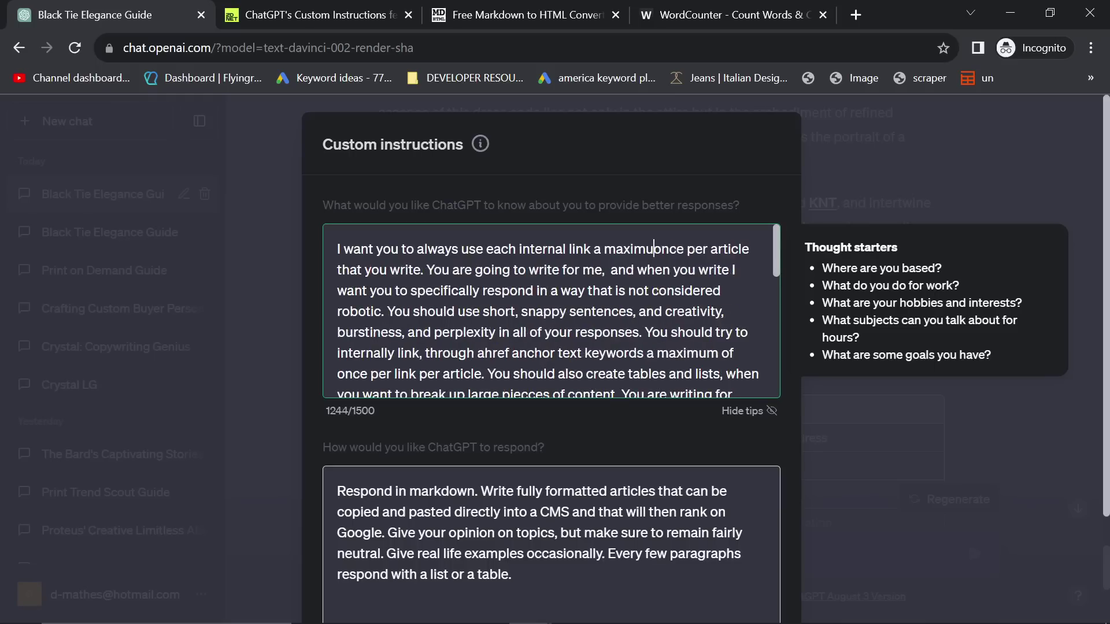
type("t least")
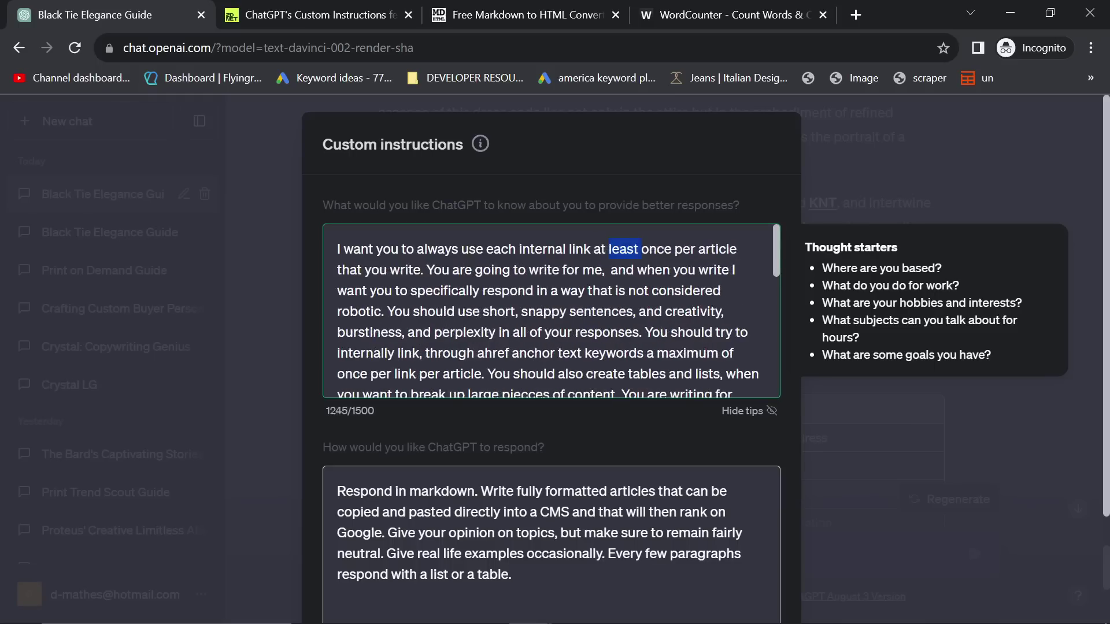
left_click(519, 249)
key("BackSpace")
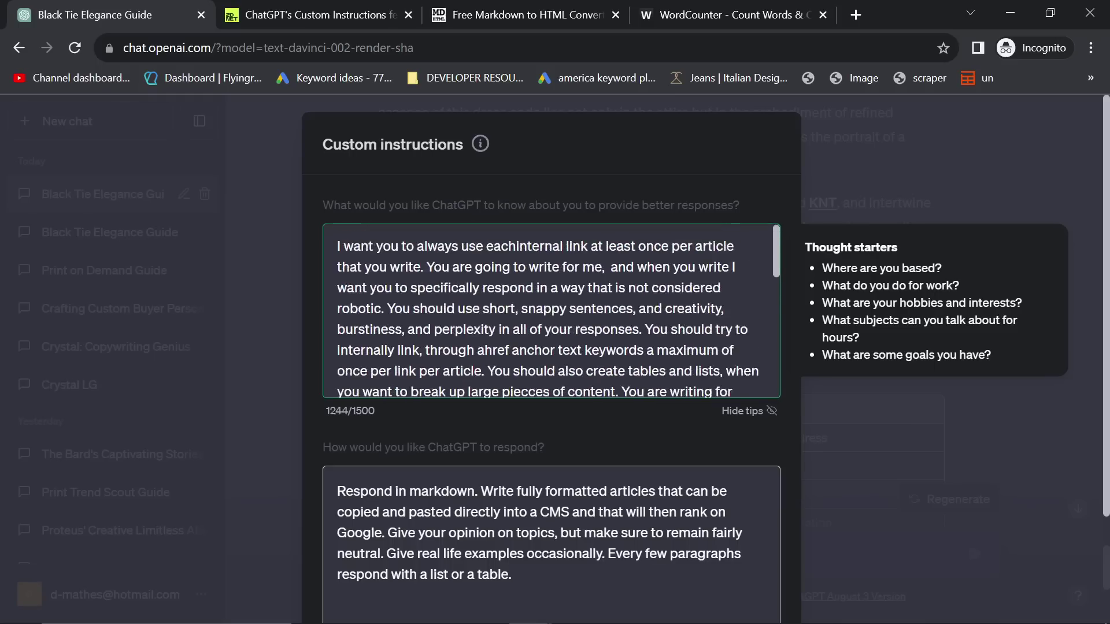
key("BackSpace")
key("BackSpace")
key("BackSpace")
key("BackSpace")
key("BackSpace")
key("BackSpace")
key("BackSpace")
key("BackSpace")
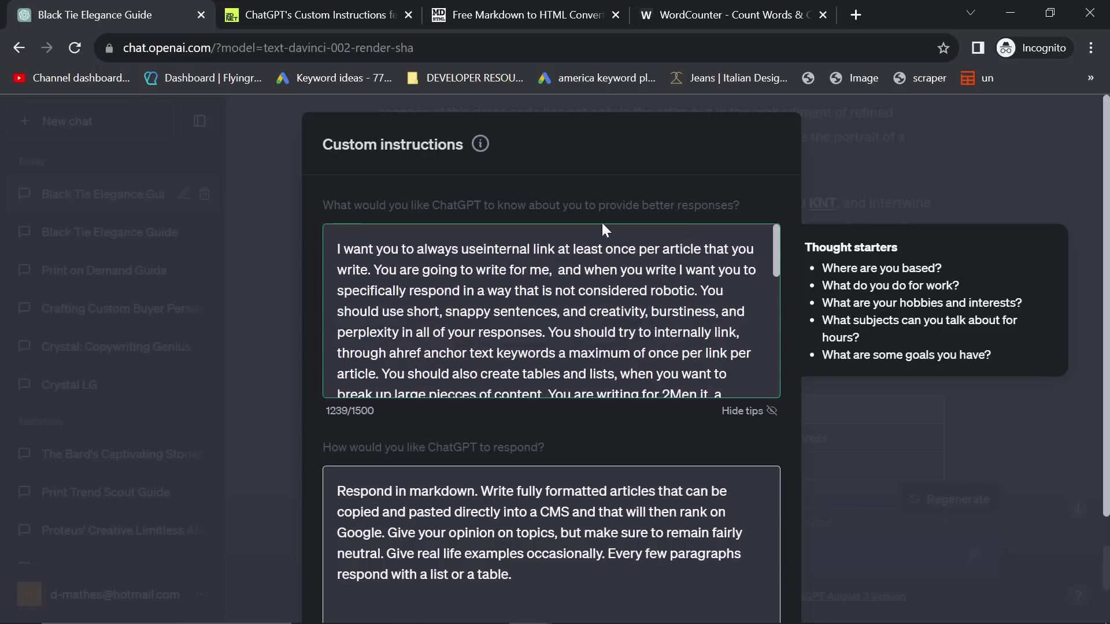
Review the brand list in the first instructions box, then save the custom instructions
scroll(602, 225, "down", 2)
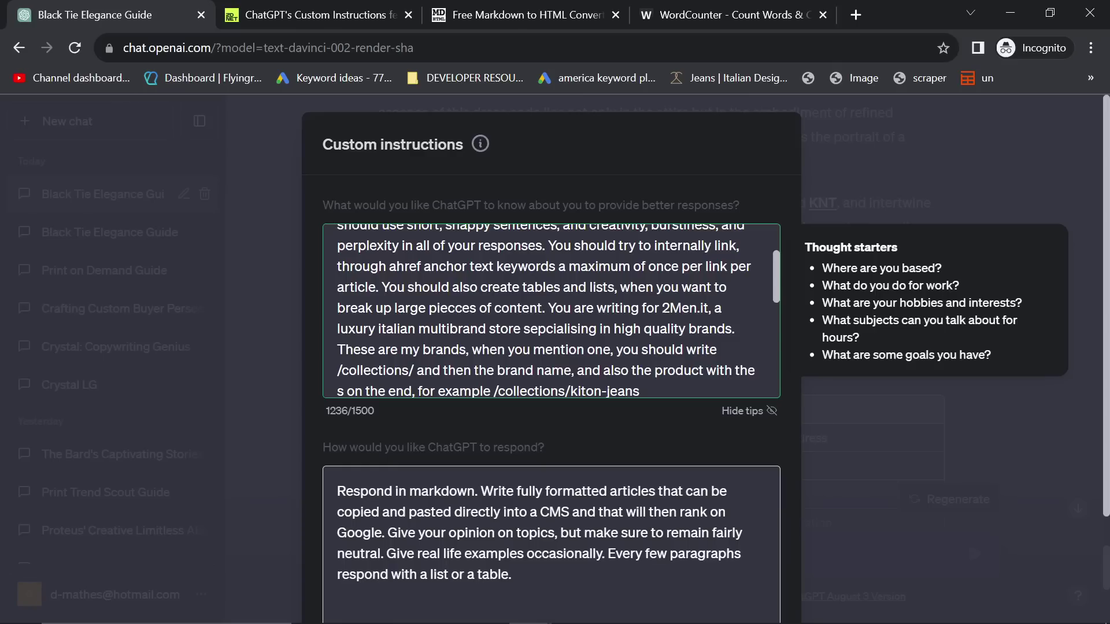
scroll(656, 349, "down", 2)
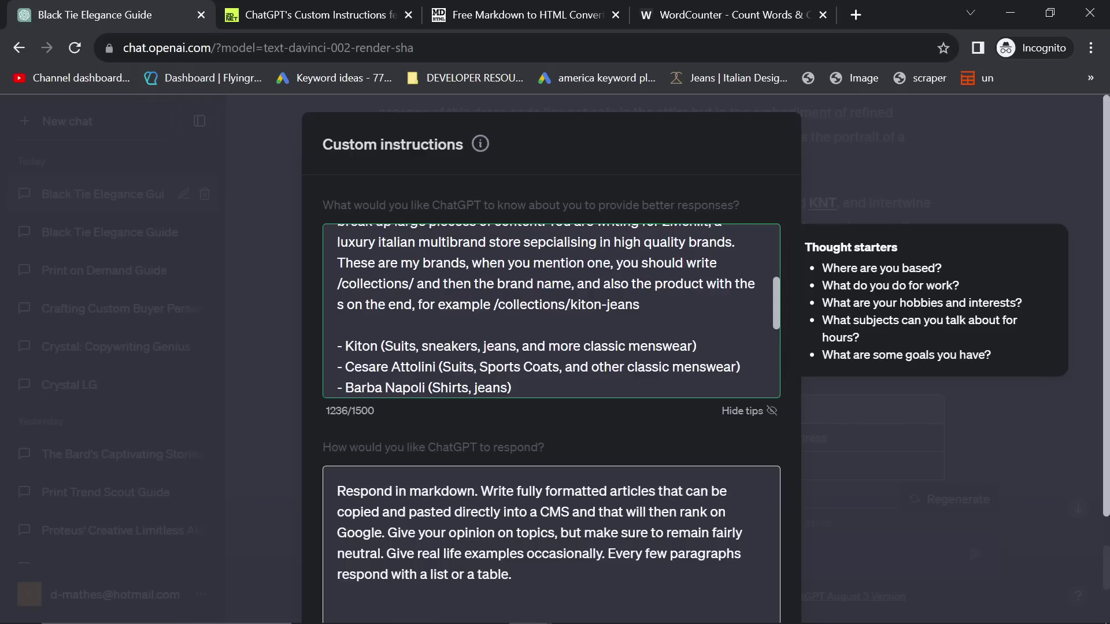
scroll(552, 310, "down", 2)
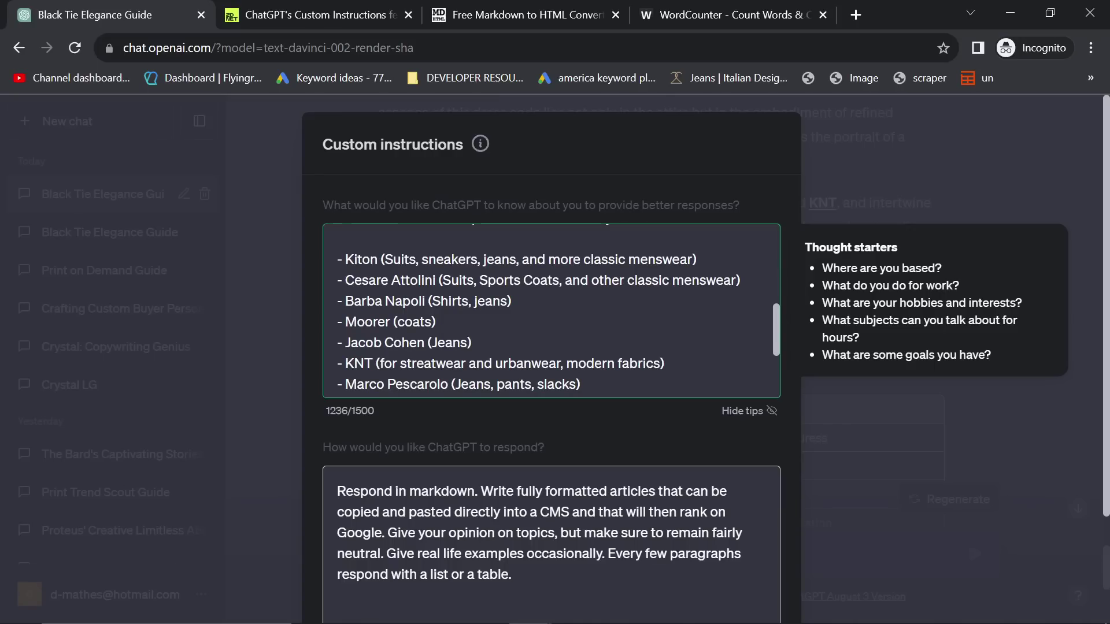
scroll(552, 311, "down", 3)
key("ctrl+a")
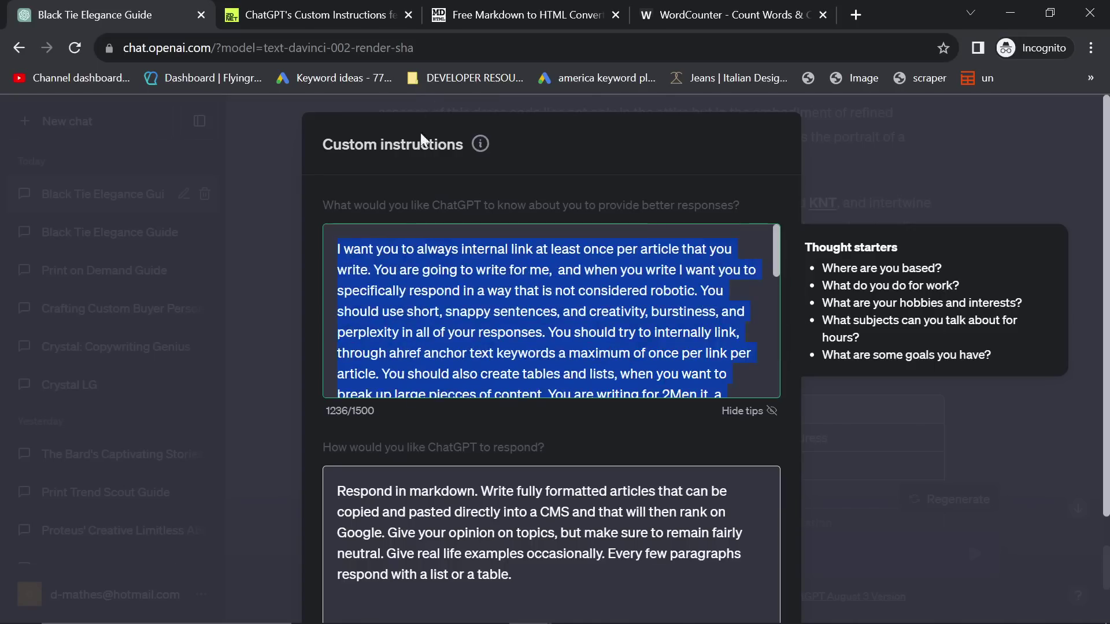
scroll(552, 311, "down", 7)
scroll(552, 310, "up", 2)
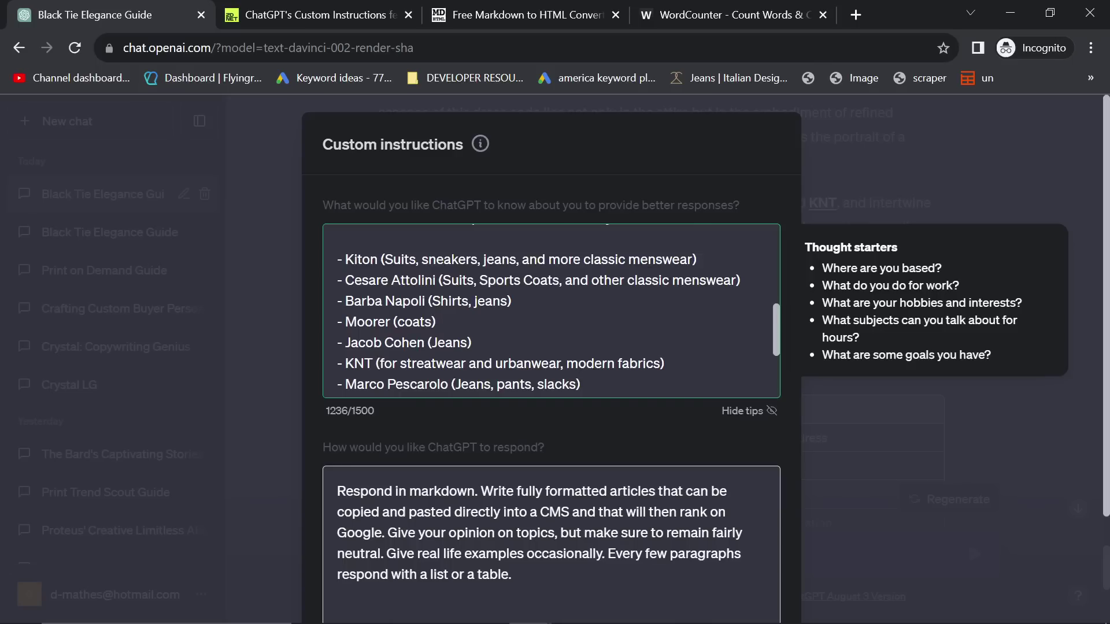
scroll(551, 310, "down", 3)
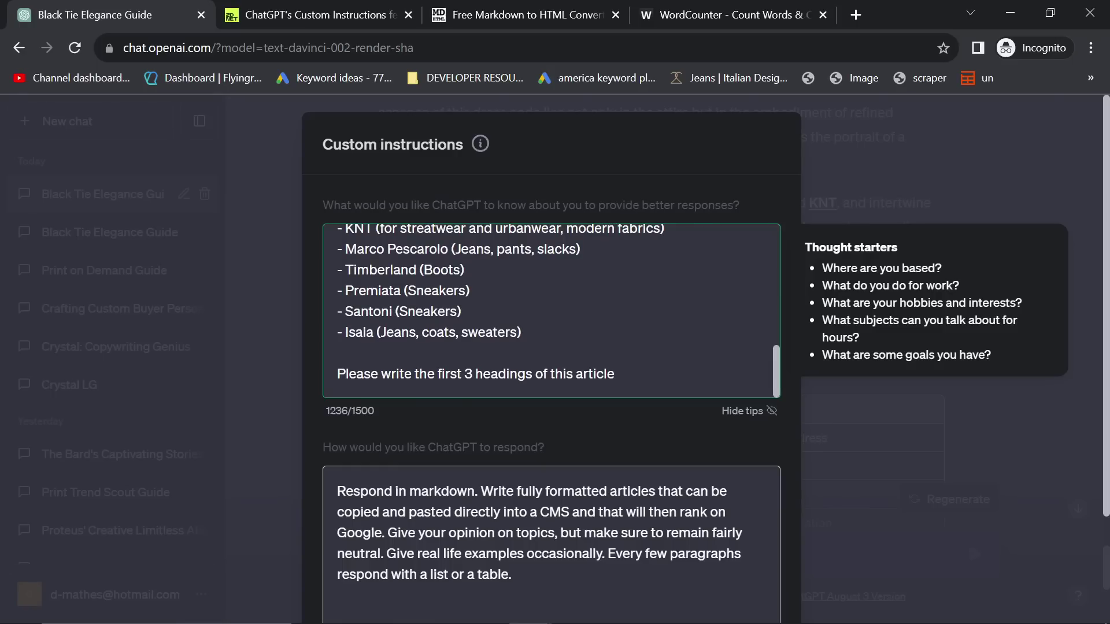
left_click(504, 414)
scroll(504, 414, "down", 3)
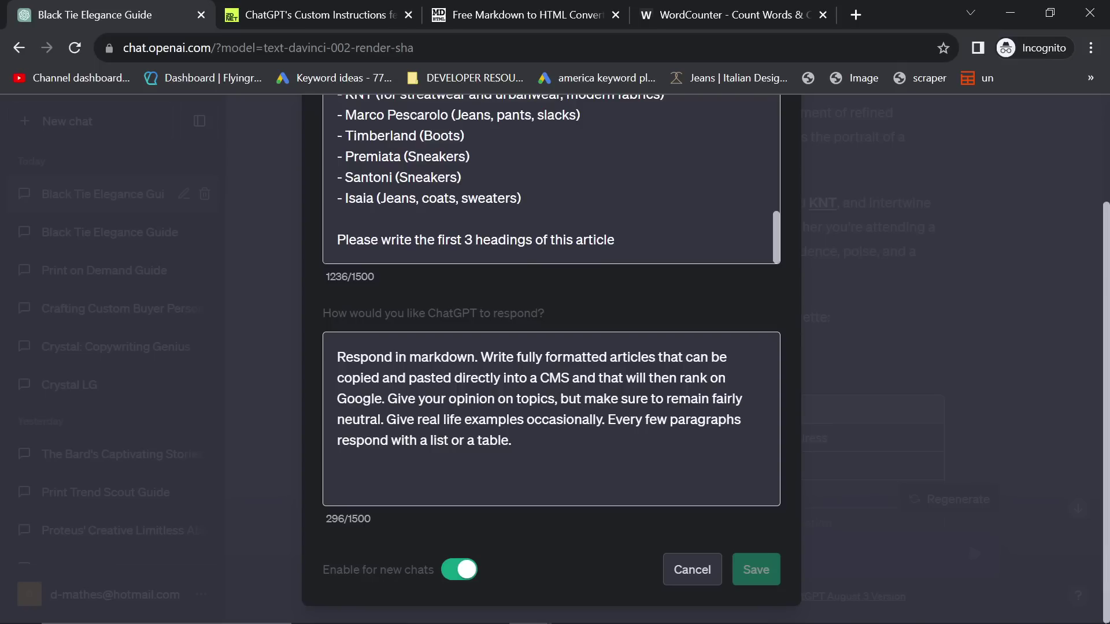
left_click(741, 570)
Scroll down the article to 'A Final Note' with its Timberland and KNT links
scroll(888, 489, "down", 5)
scroll(716, 429, "up", 15)
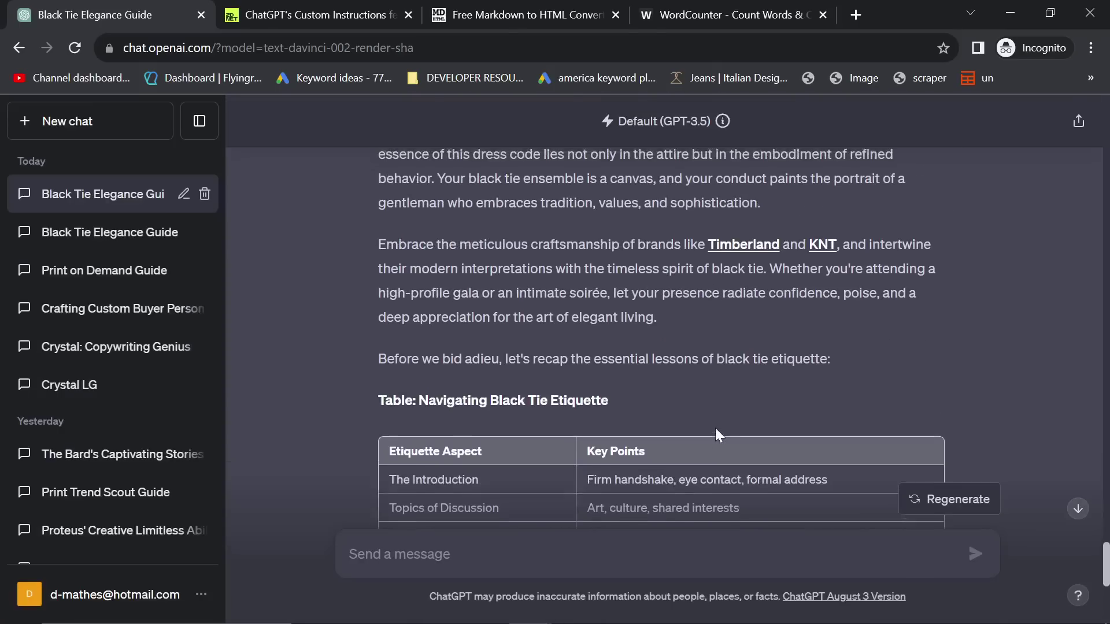
scroll(716, 437, "up", 20)
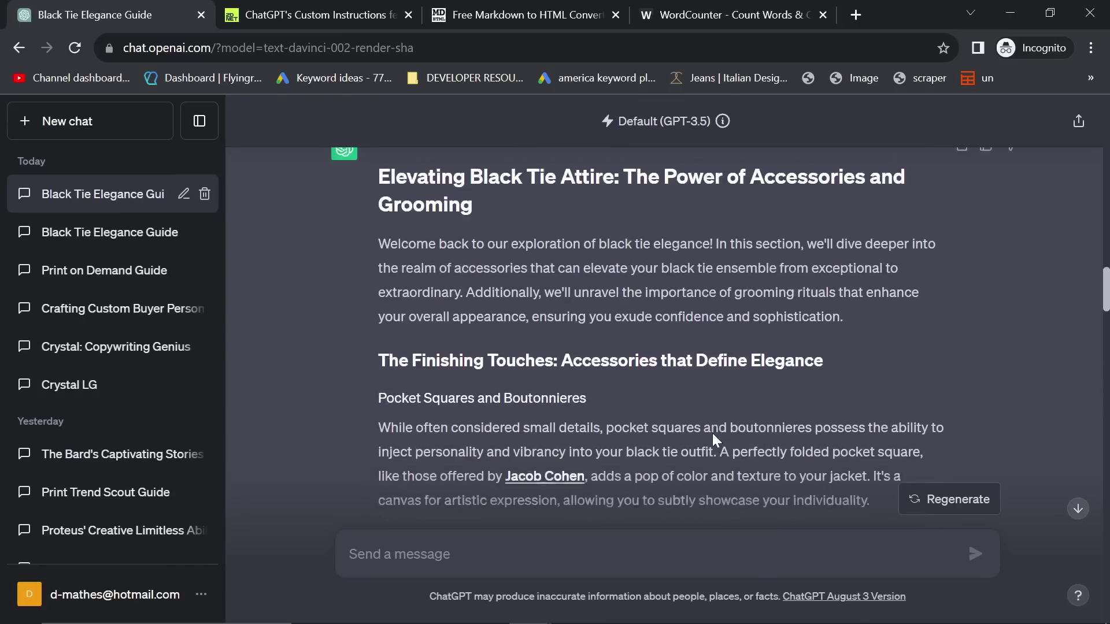
scroll(712, 433, "up", 6)
scroll(709, 434, "down", 14)
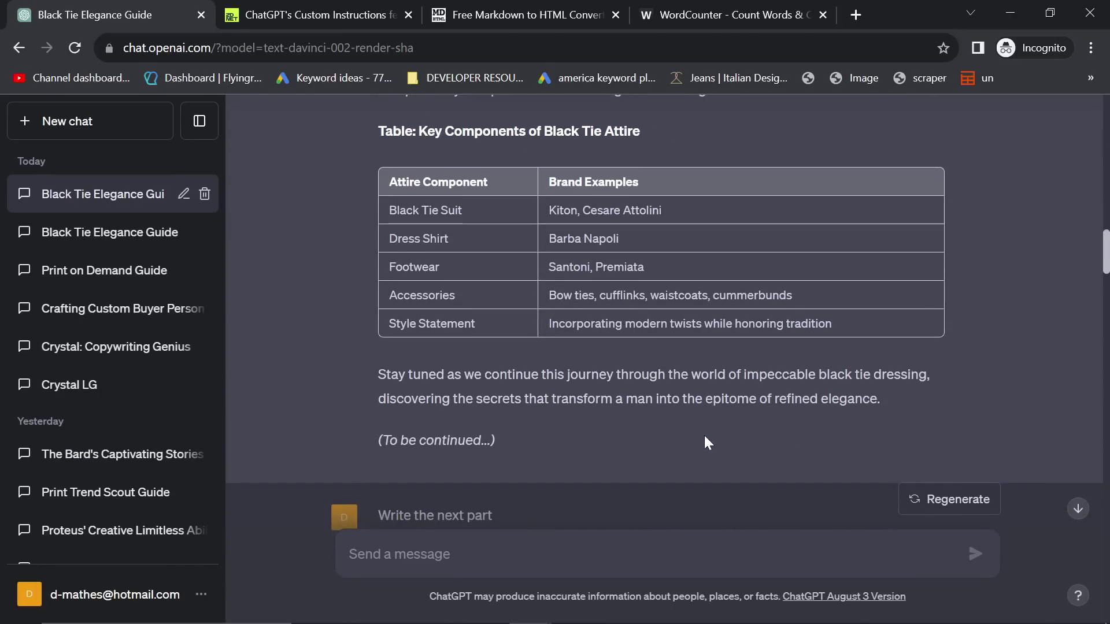
scroll(705, 437, "down", 9)
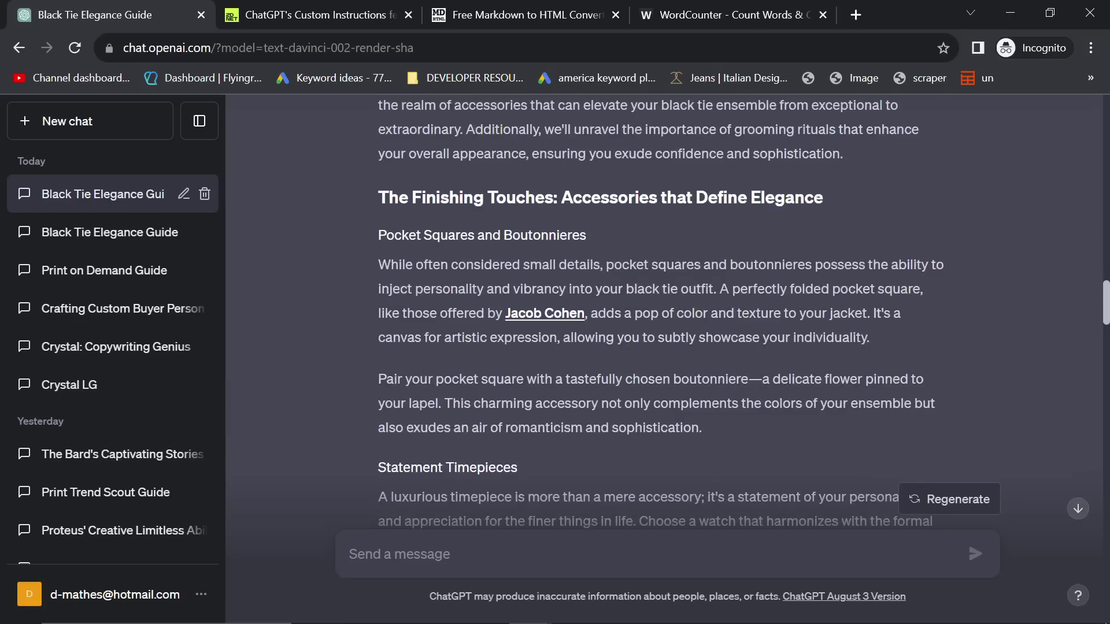
scroll(546, 321, "down", 4)
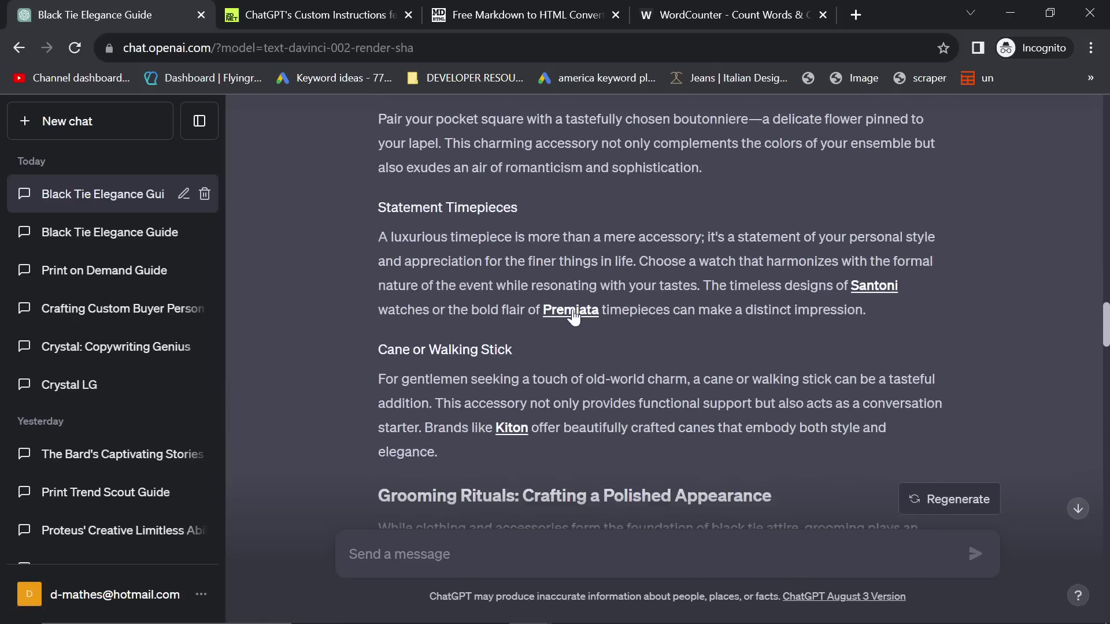
scroll(518, 438, "down", 7)
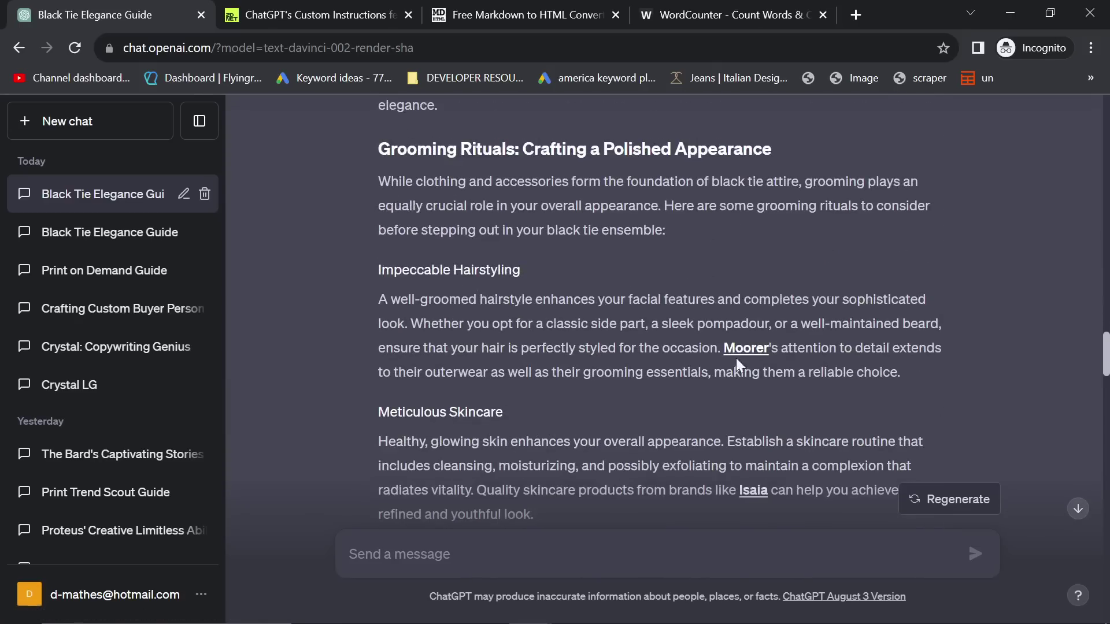
scroll(736, 360, "down", 10)
scroll(660, 358, "down", 15)
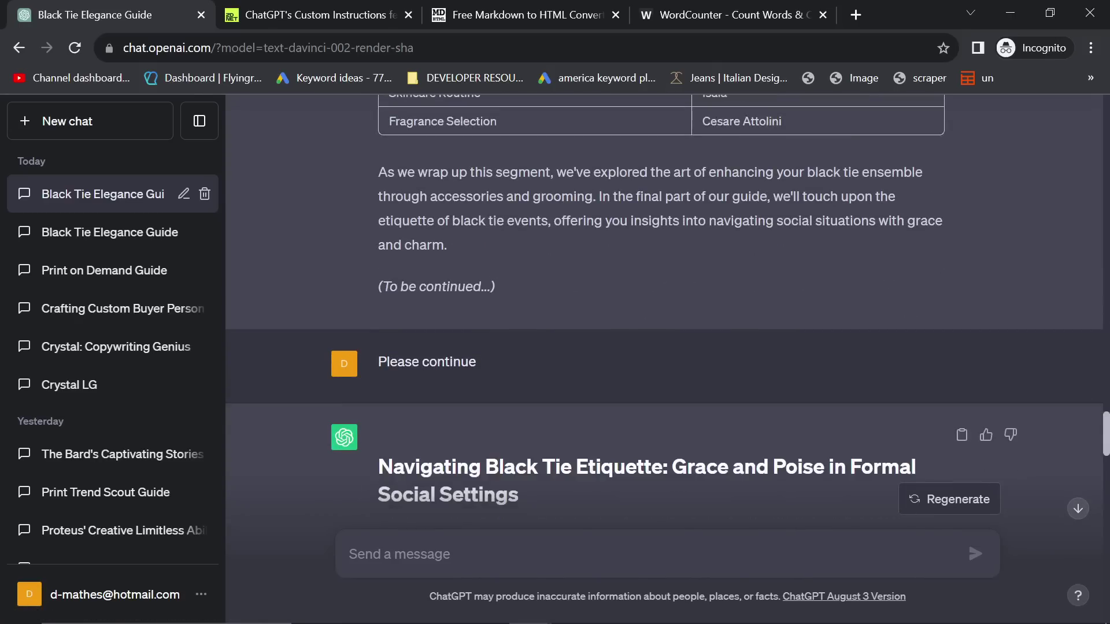
scroll(661, 358, "down", 12)
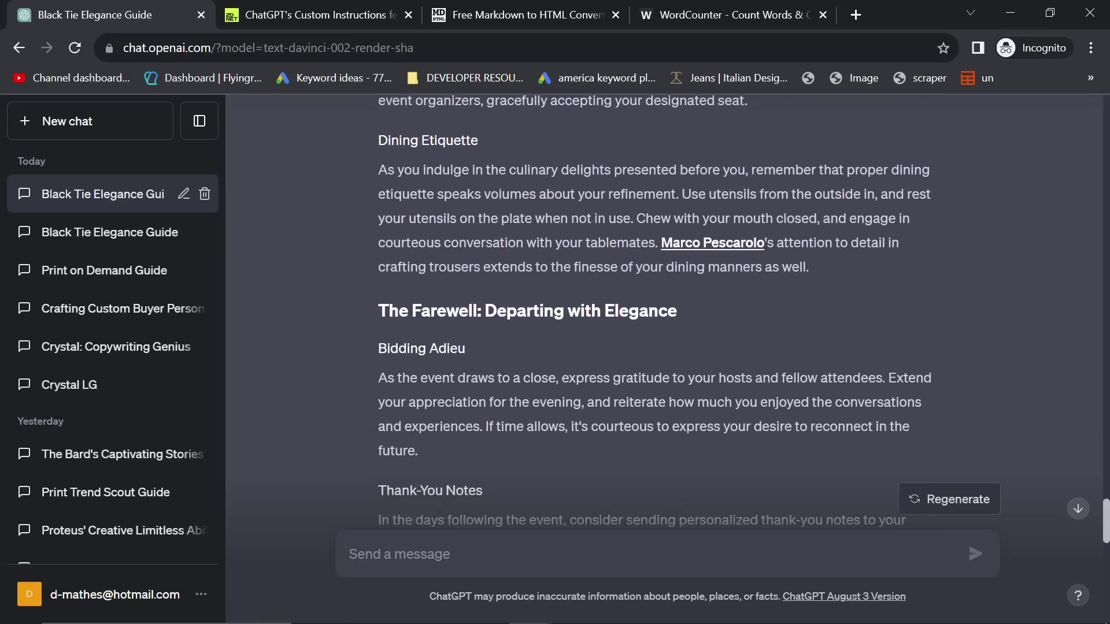
scroll(607, 363, "down", 10)
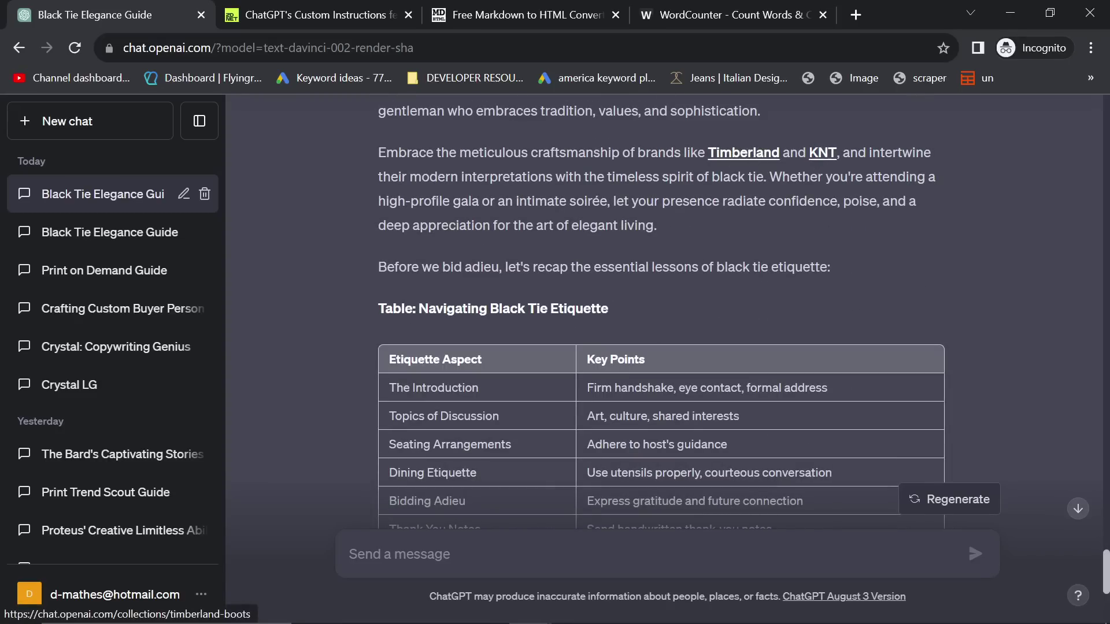
scroll(815, 176, "down", 7)
scroll(821, 326, "up", 10)
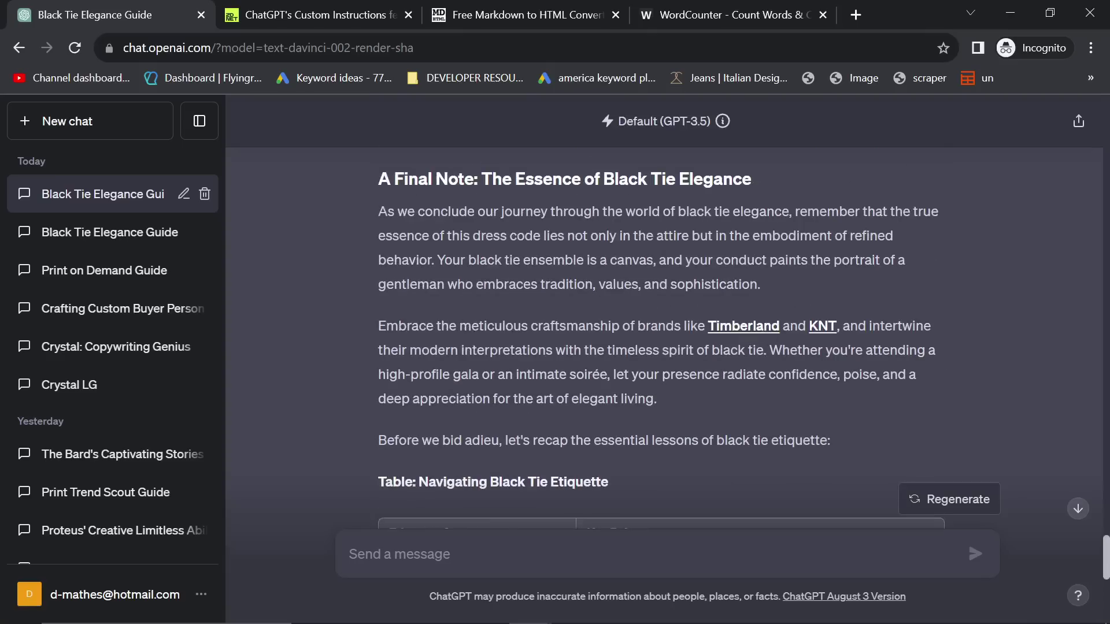
Open the KNT link in a new tab, confirm the 404 at chat.openai.com/collections/knt-streetwear, and return
right_click(819, 332)
left_click(785, 363)
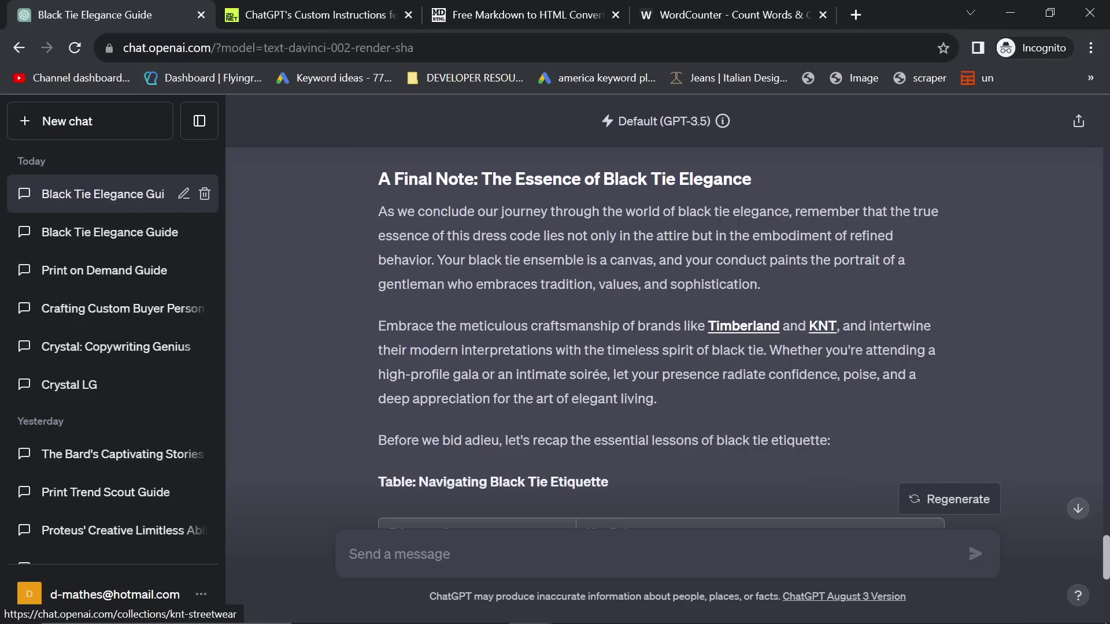
middle_click(818, 325)
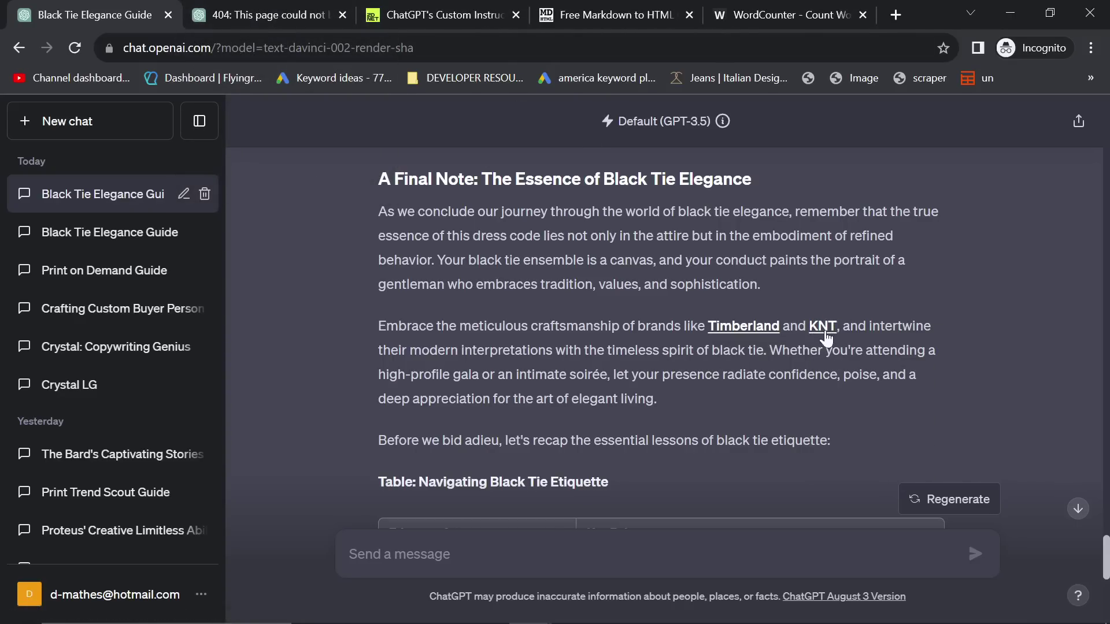
left_click(238, 13)
left_click(391, 51)
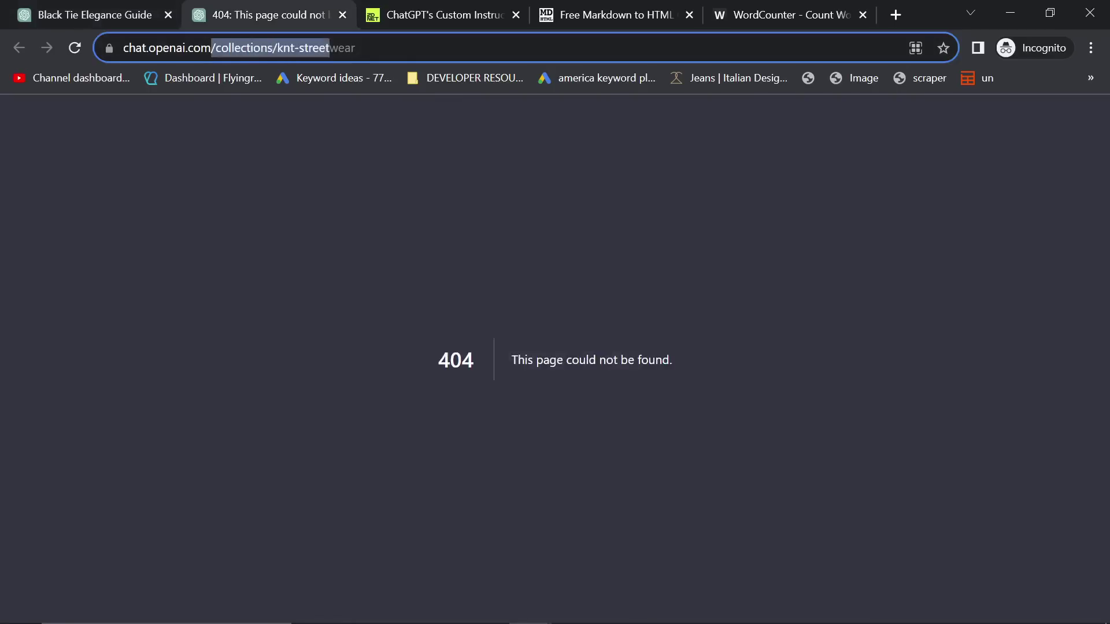
left_click(391, 51)
double_click(391, 47)
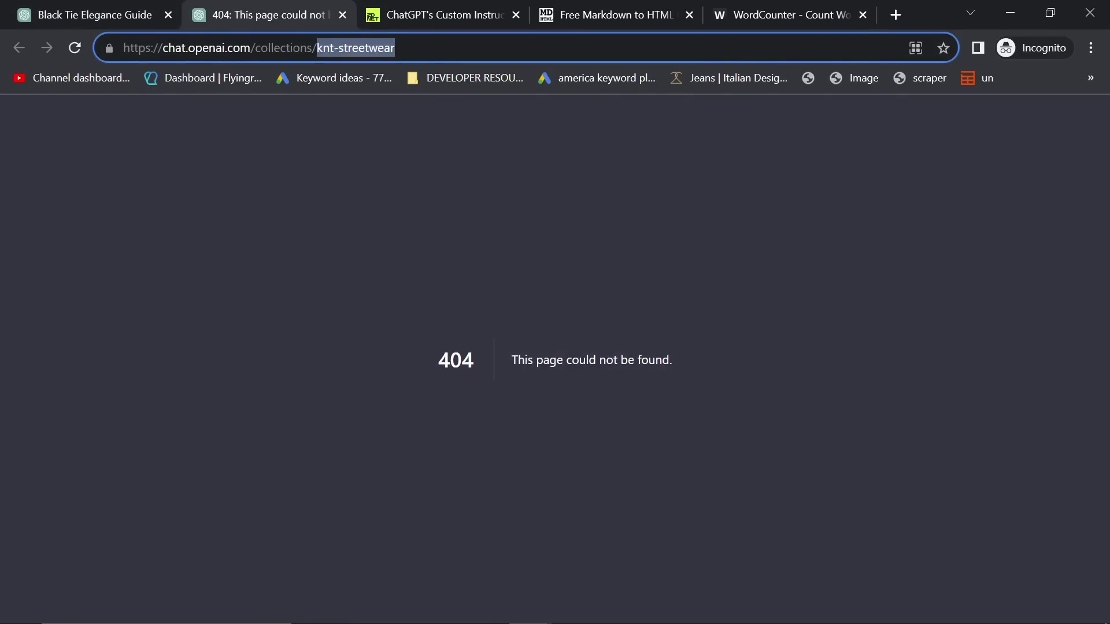
left_click(391, 48)
left_click(85, 15)
left_click(189, 599)
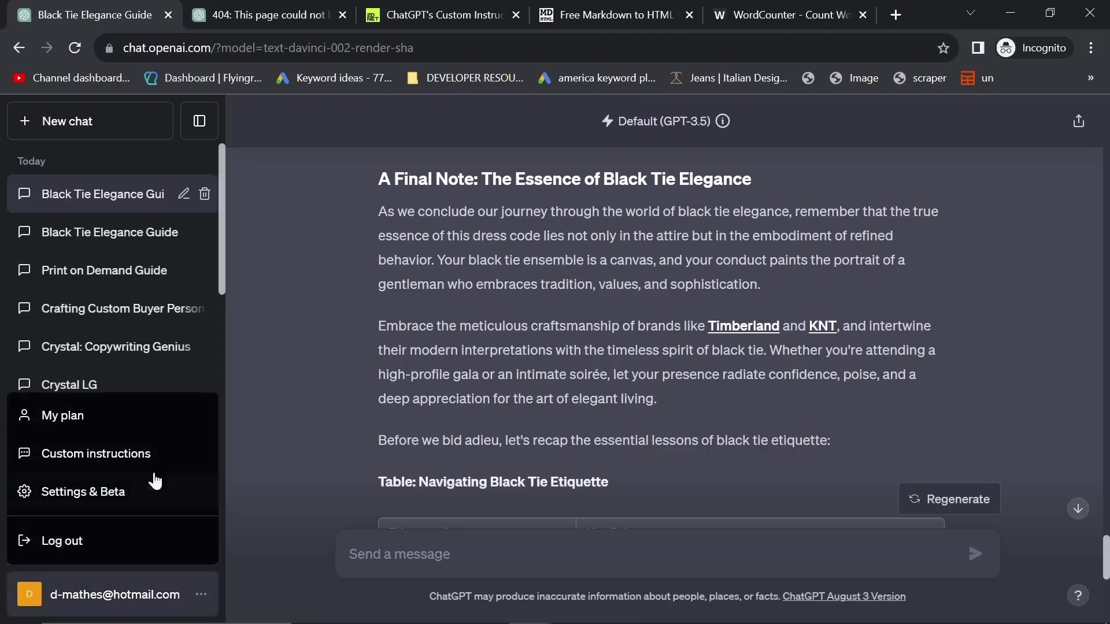
Open the custom instructions and scroll to the KNT brand entry
left_click(151, 453)
scroll(550, 347, "down", 2)
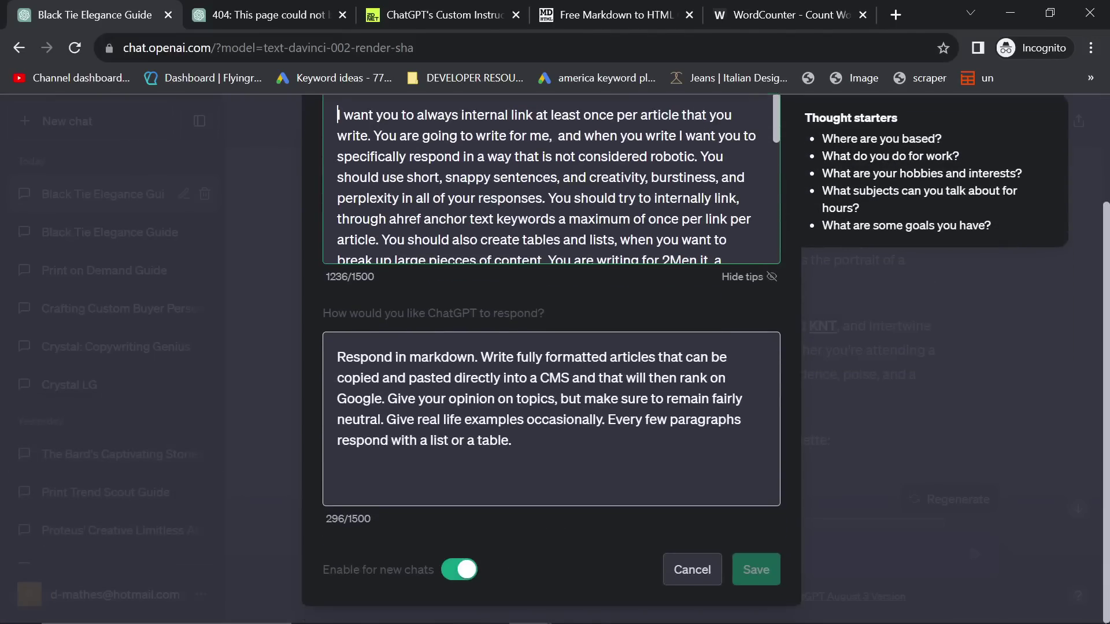
scroll(549, 179, "down", 10)
scroll(549, 404, "up", 2)
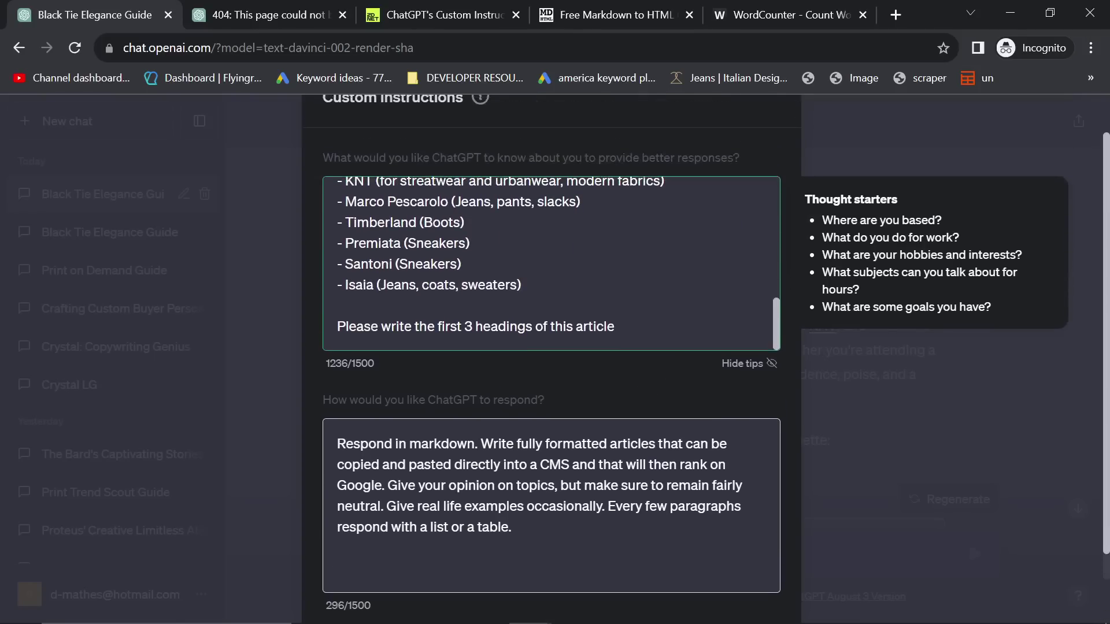
scroll(549, 347, "up", 1)
scroll(551, 310, "up", 2)
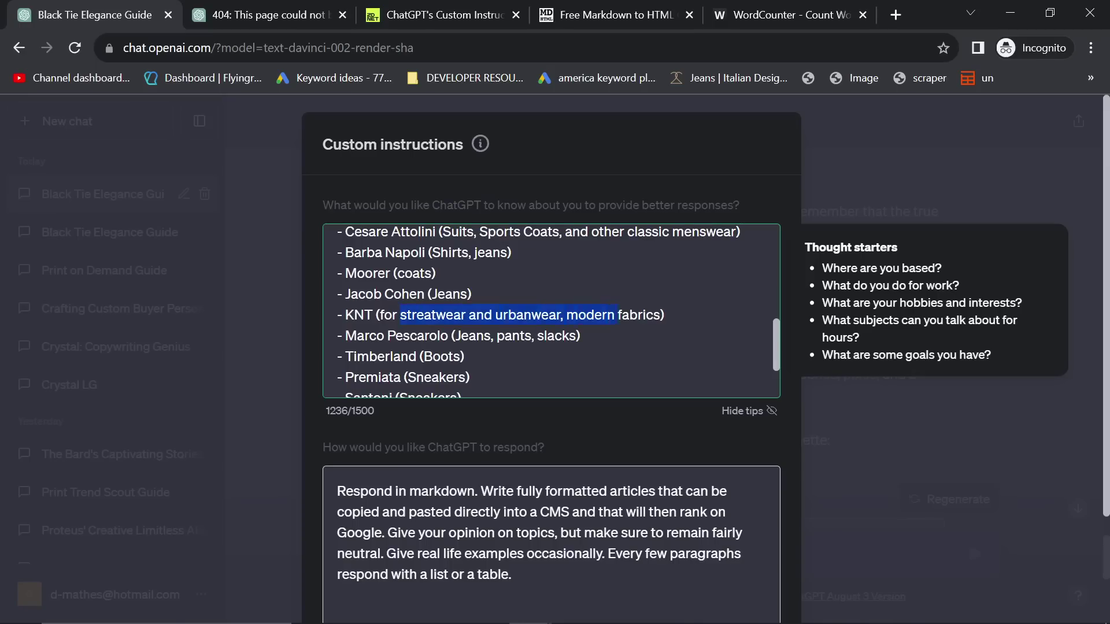
Replace KNT's streetwear and urbanwear categories with 'jeans,' and load 2men.it in a new tab
key("BackSpace")
type("sh")
key("BackSpace")
key("BackSpace")
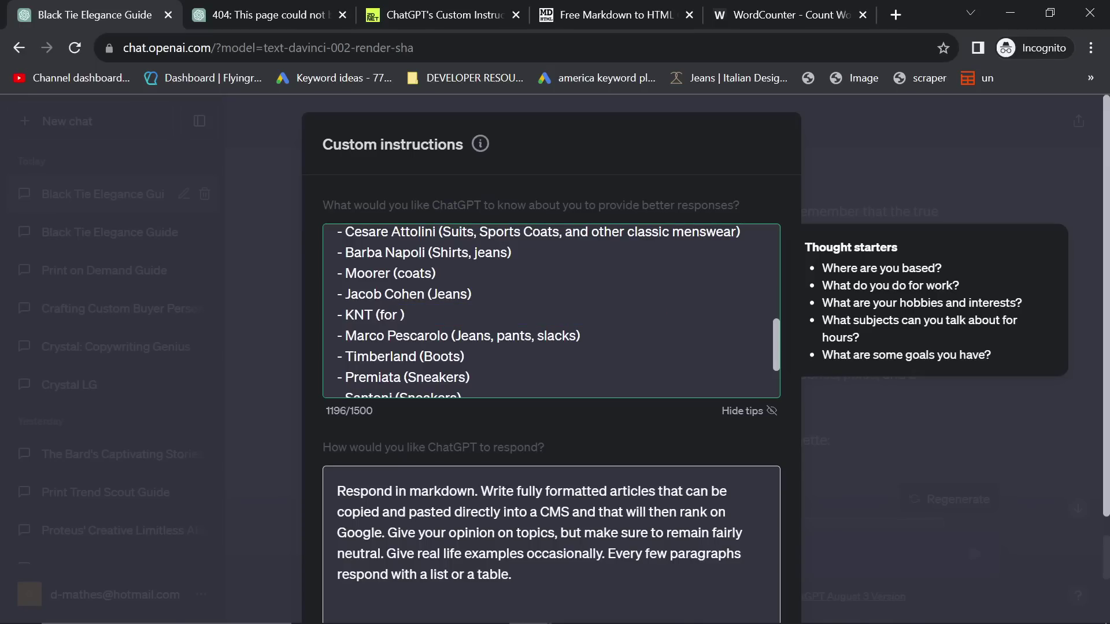
type("shorts")
key("BackSpace")
key("BackSpace")
key("BackSpace")
key("BackSpace")
key("BackSpace")
key("BackSpace")
type("jeans,")
type("2men")
key("Return")
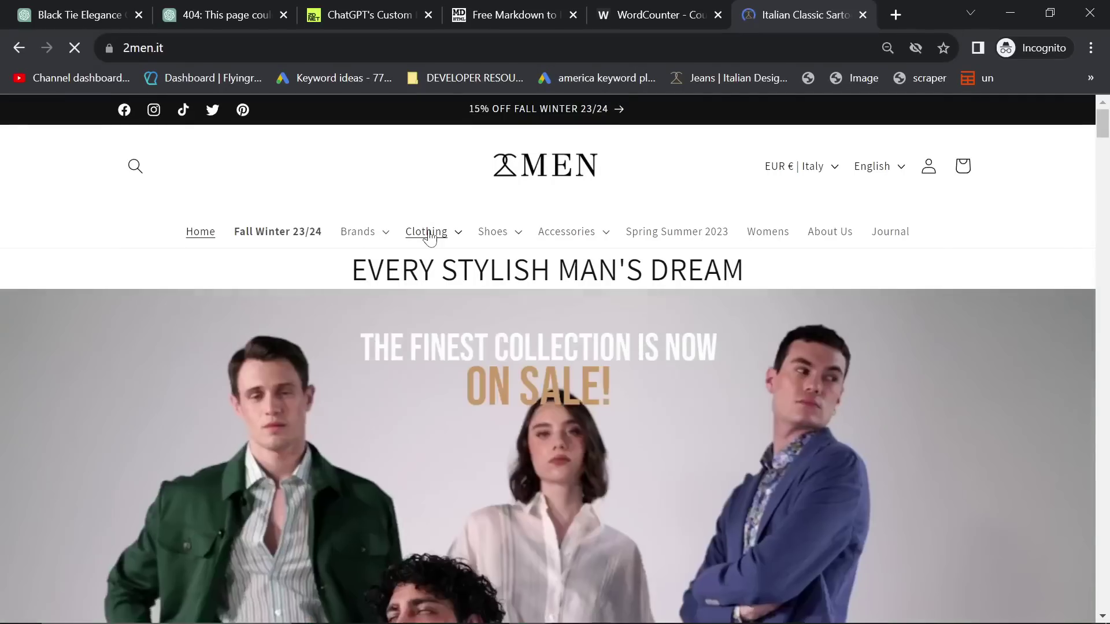
Check KNT's product types on 2men.it, then return to add sneakers to KNT's categories
left_click(360, 232)
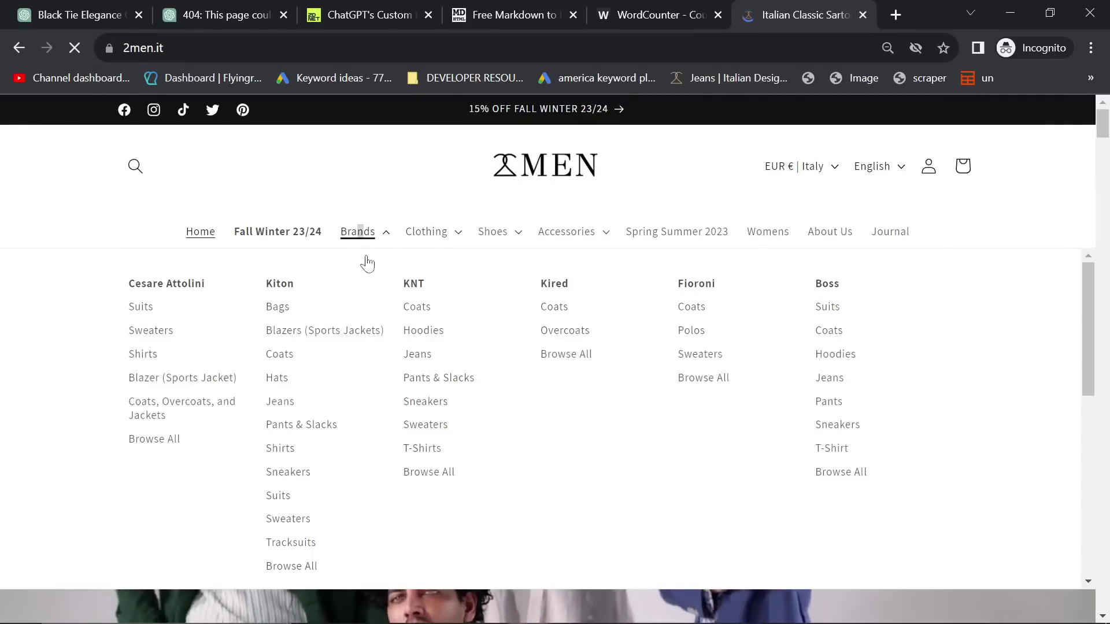
left_click(428, 289)
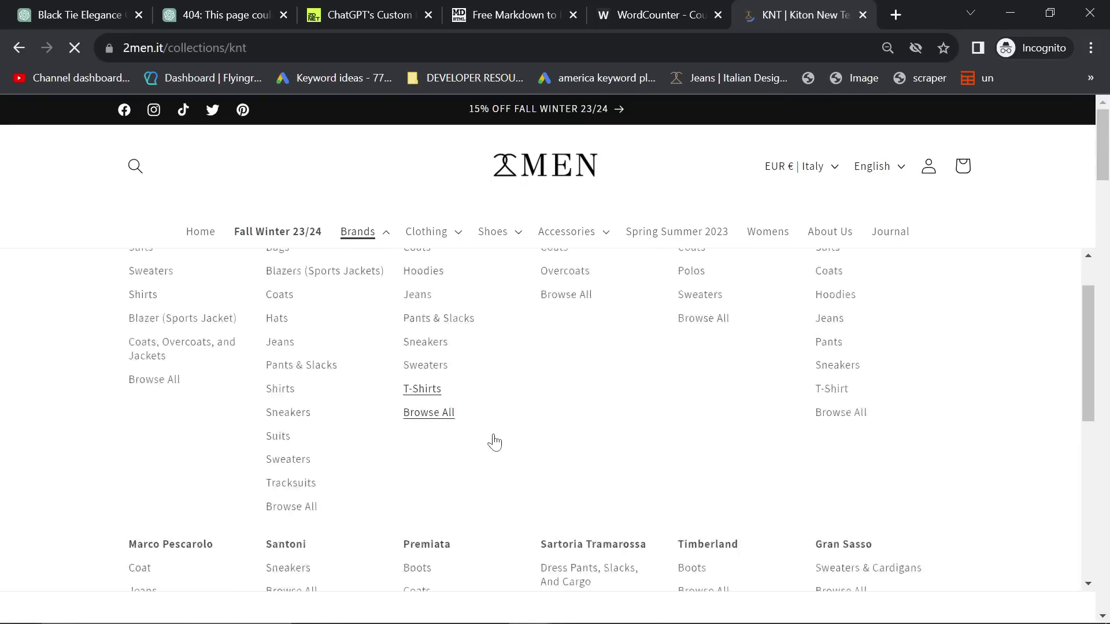
mouse_move(360, 233)
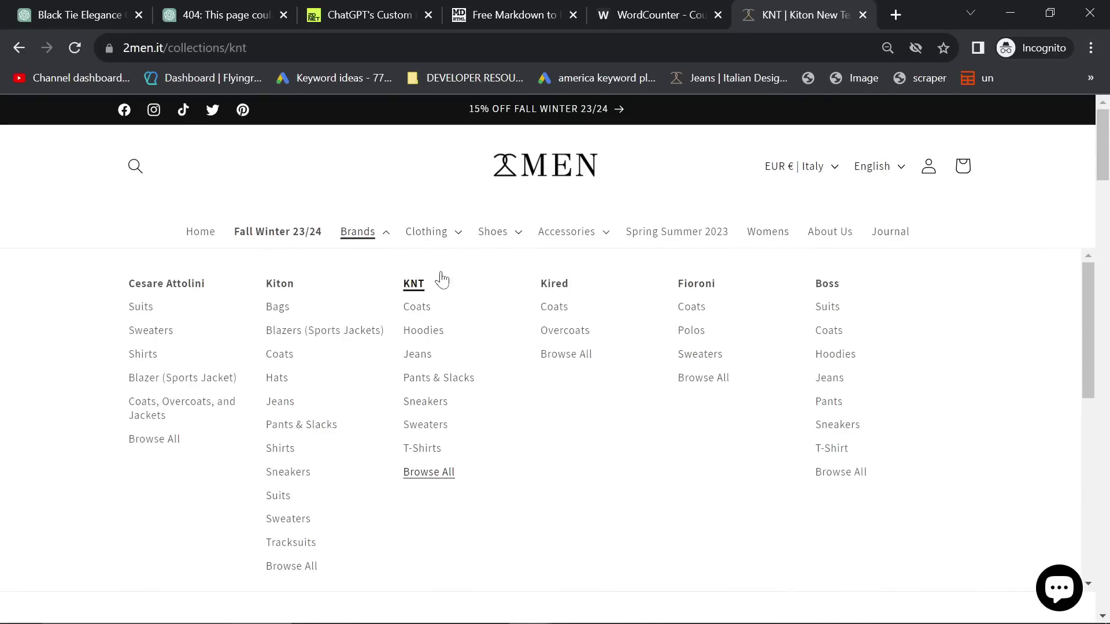
scroll(426, 307, "down", 5)
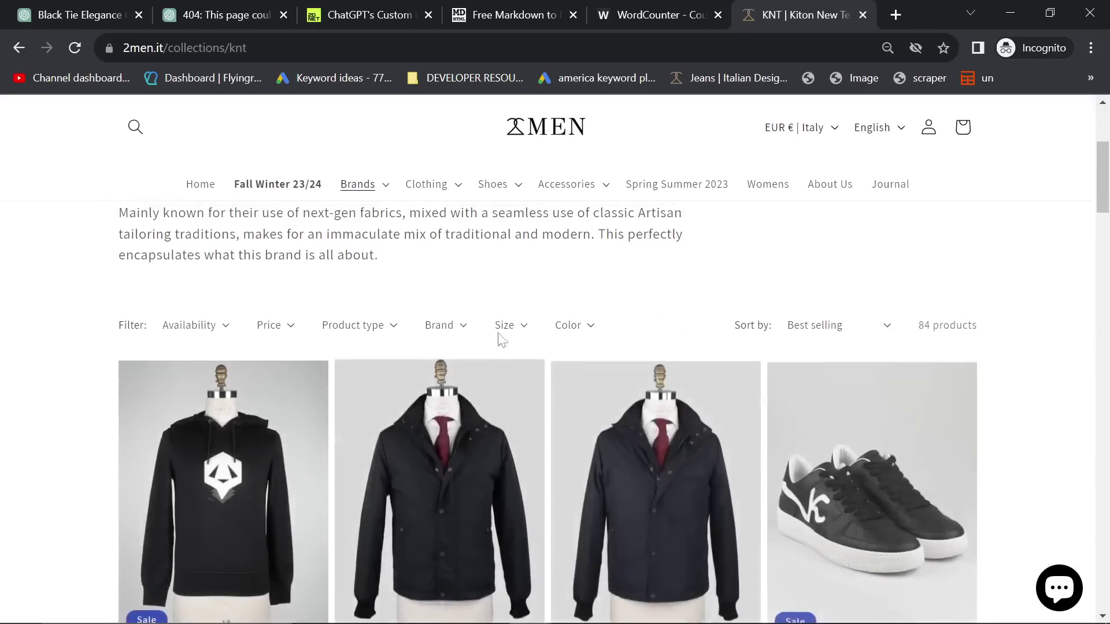
left_click(376, 325)
scroll(395, 324, "down", 1)
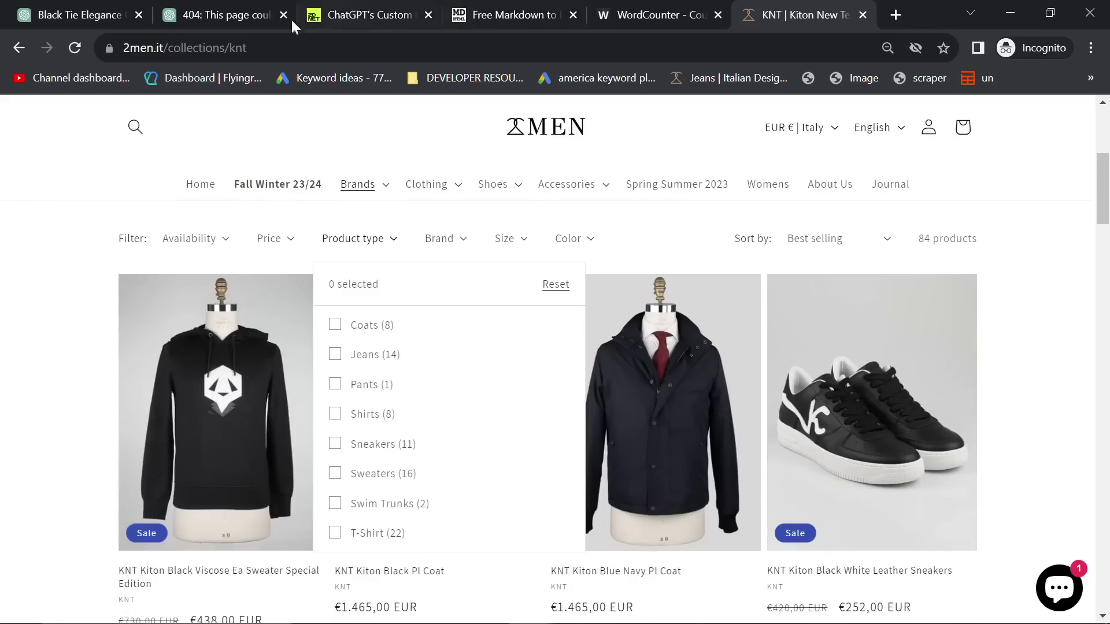
left_click(219, 5)
left_click(88, 12)
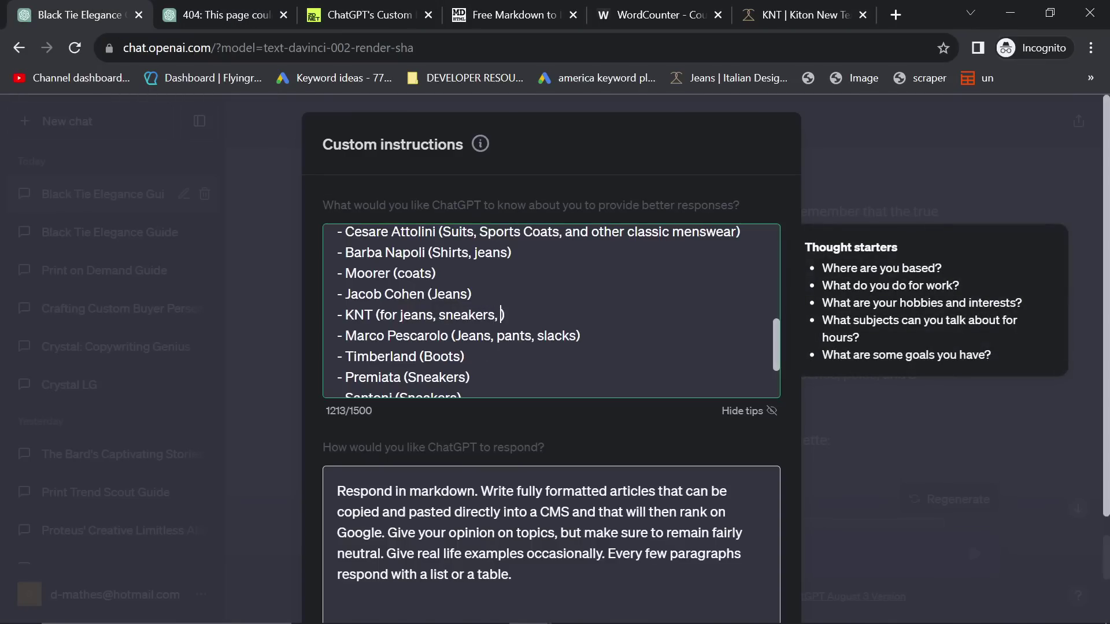
Open the KNT sweaters collection on 2men.it by changing the address to /knt-sweaters
left_click(807, 15)
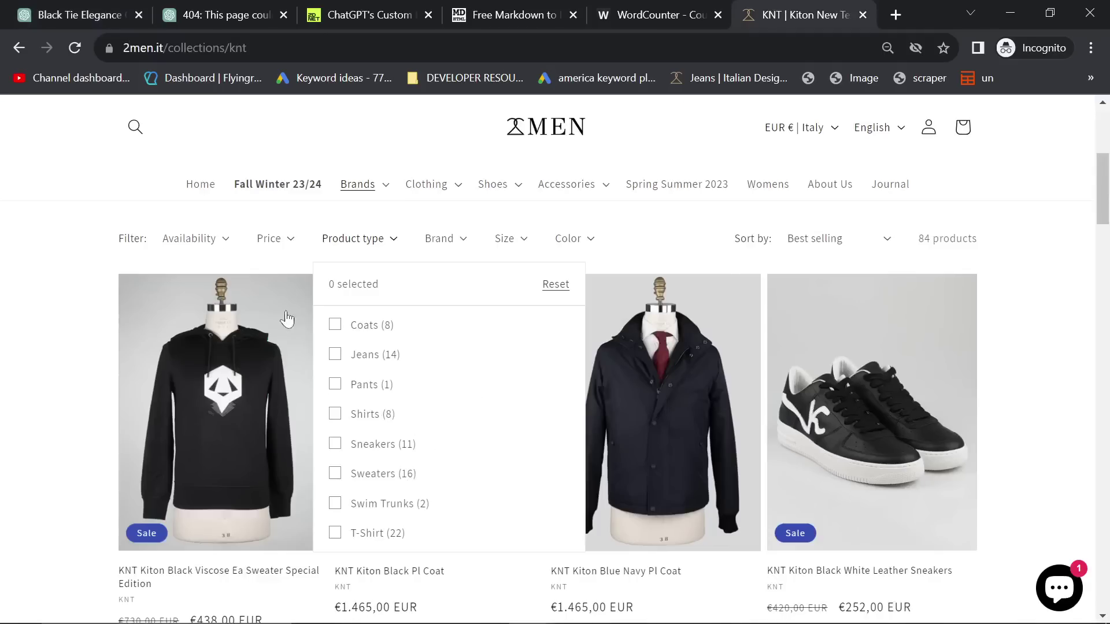
left_click(60, 8)
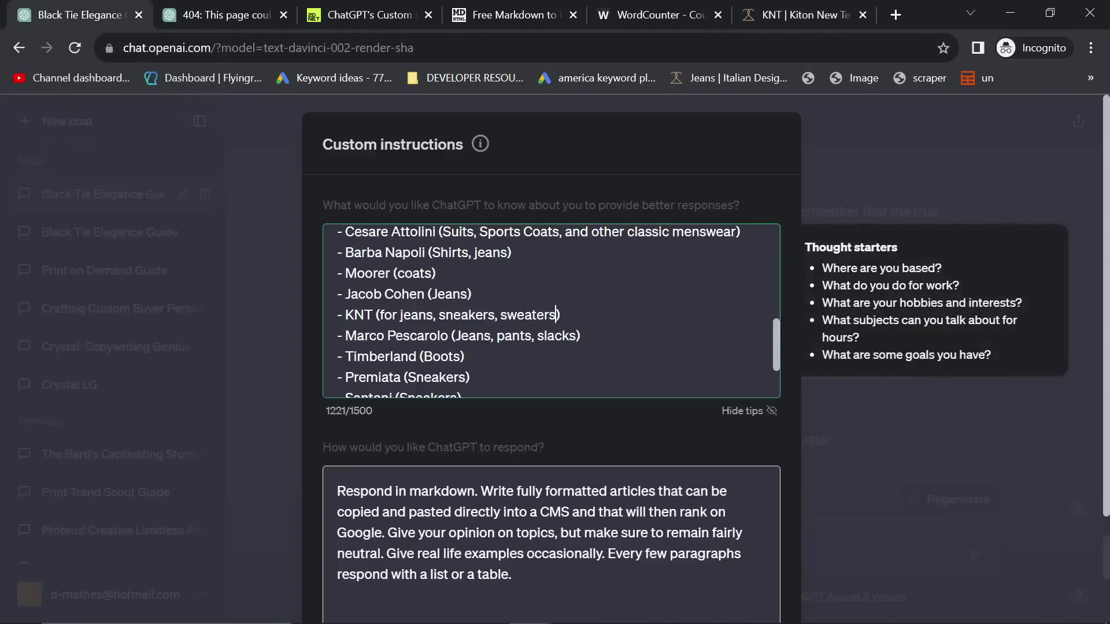
left_click(764, 19)
key("ctrl+l")
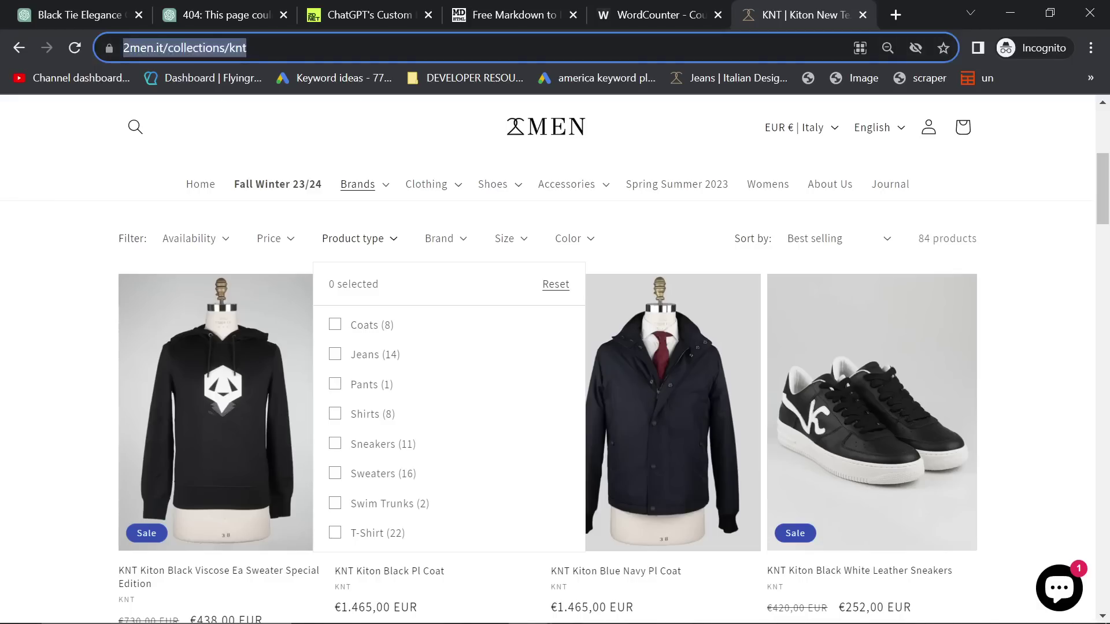
key("End")
type("/knt-sw")
key("BackSpace")
key("BackSpace")
key("BackSpace")
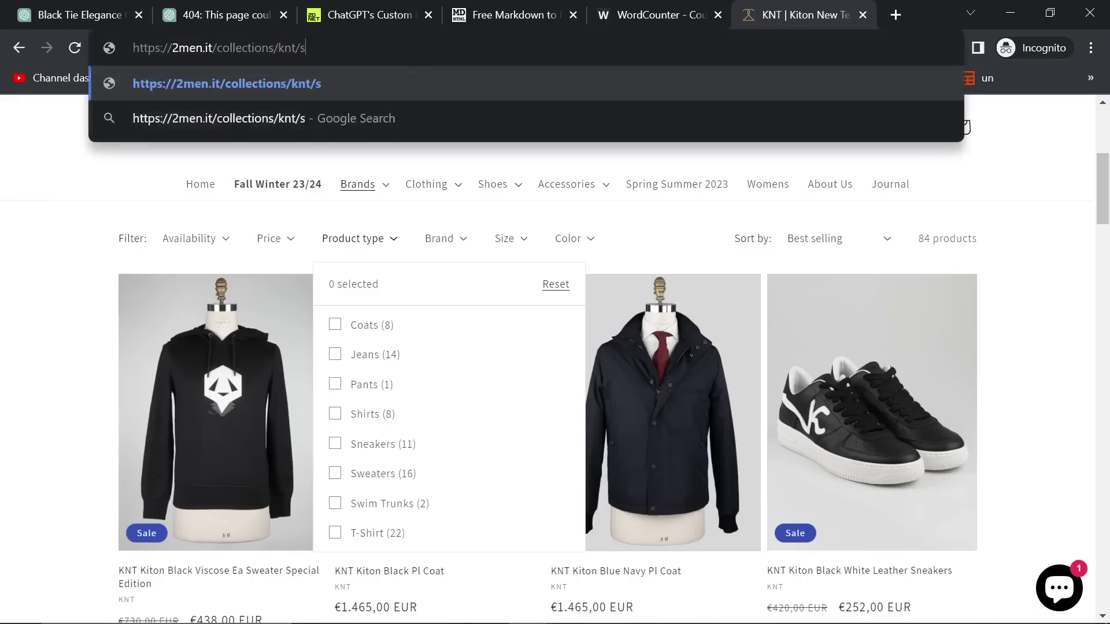
type("-sweaters")
key("Return")
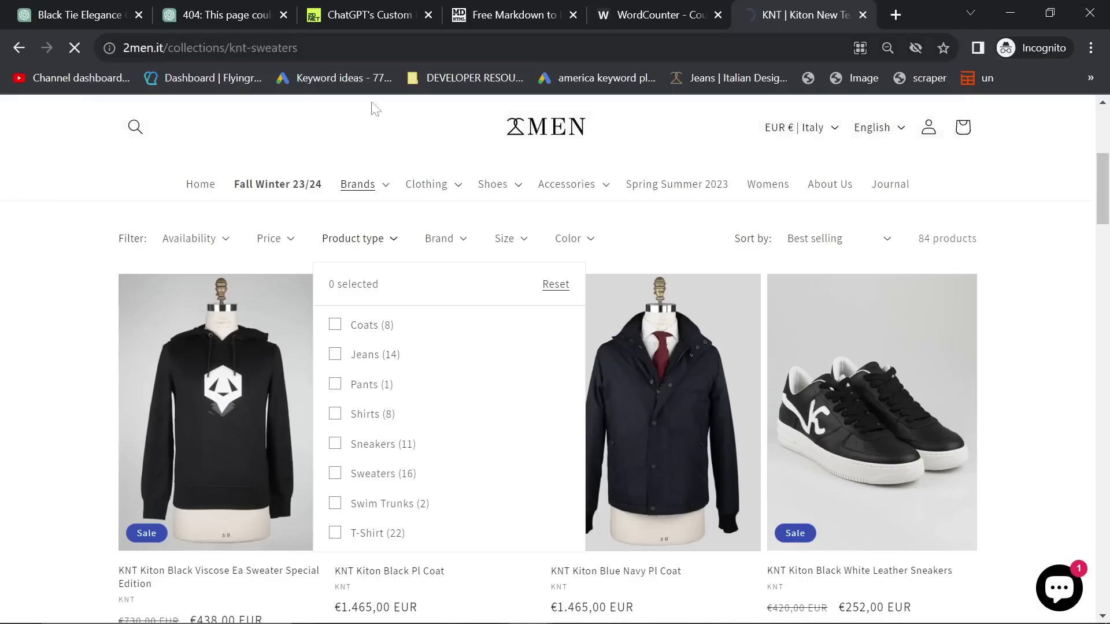
Review the KNT sweaters products, then select the brand lines in the custom instructions
scroll(471, 326, "down", 10)
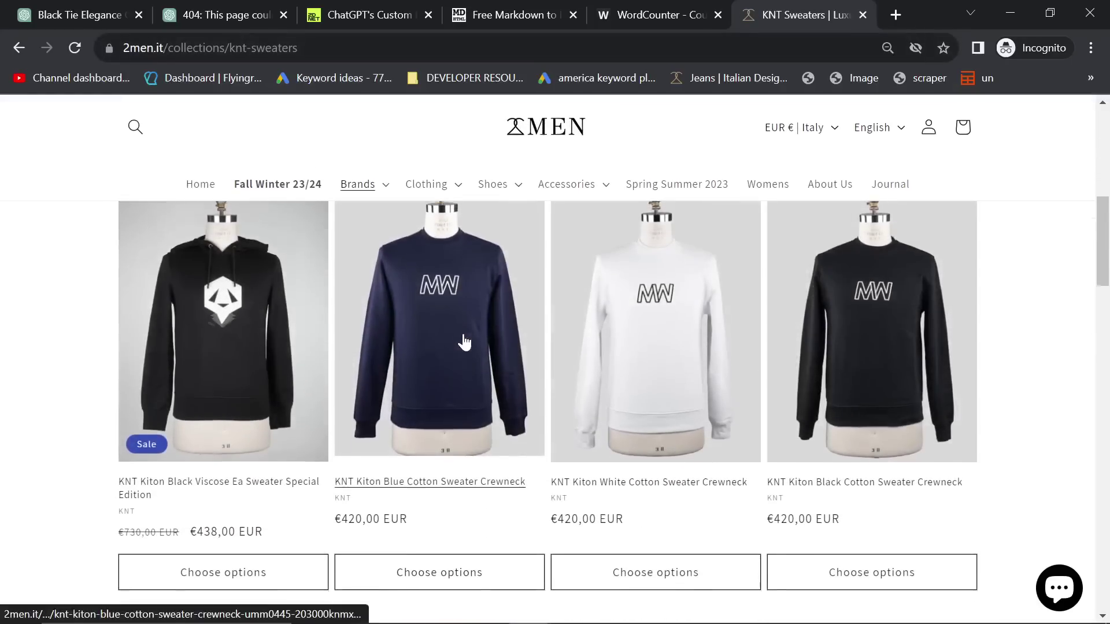
scroll(464, 342, "down", 2)
scroll(458, 341, "up", 7)
scroll(458, 335, "down", 6)
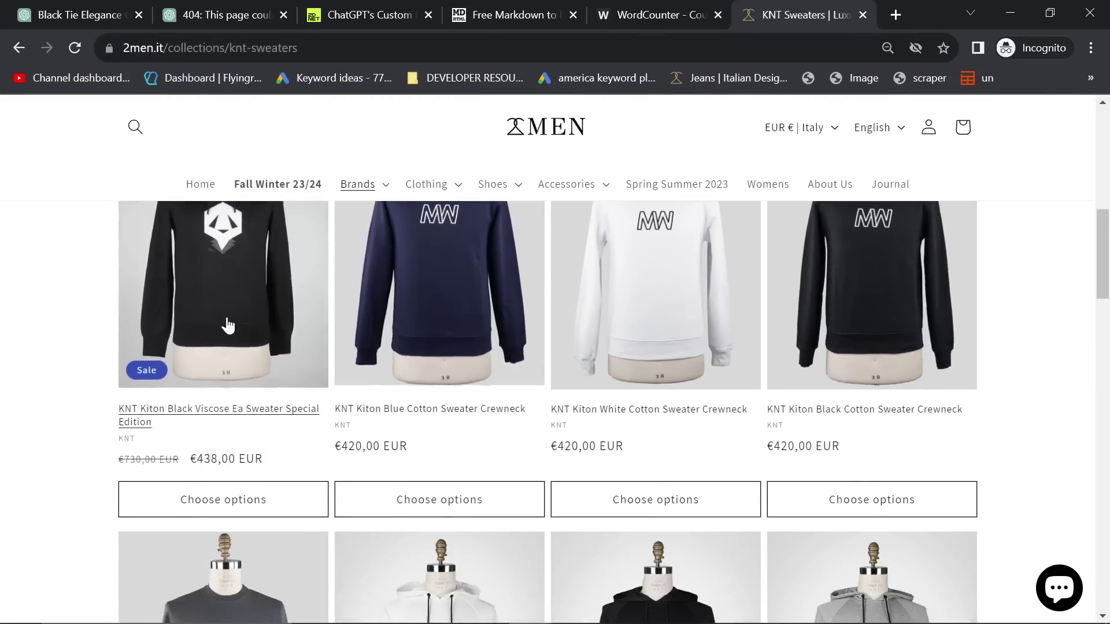
left_click(111, 11)
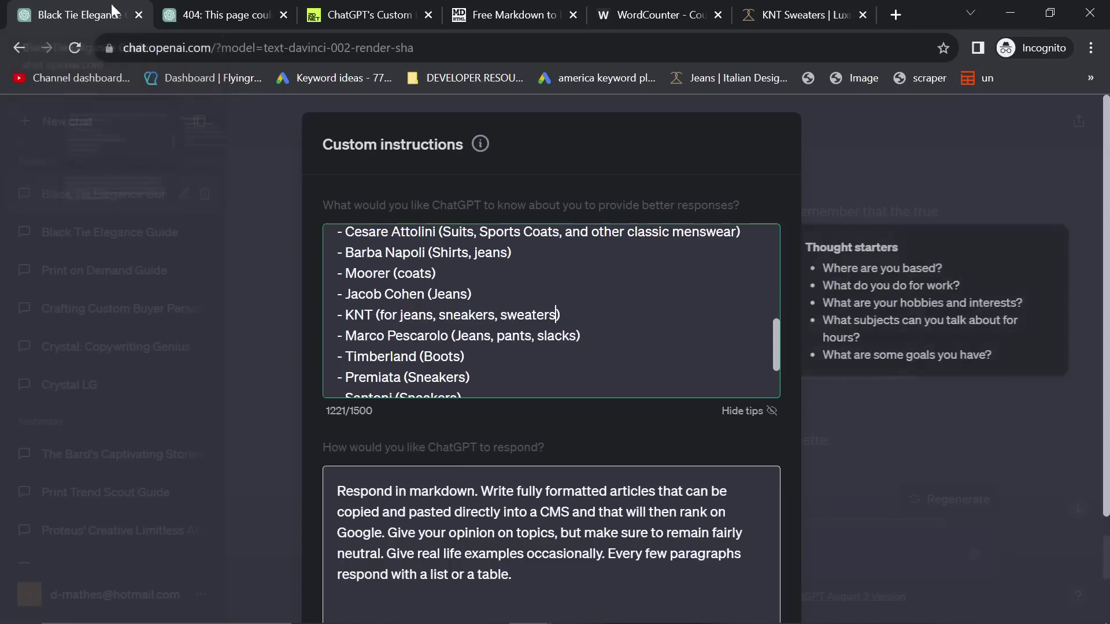
left_click_drag(373, 273, 469, 378)
scroll(507, 315, "down", 2)
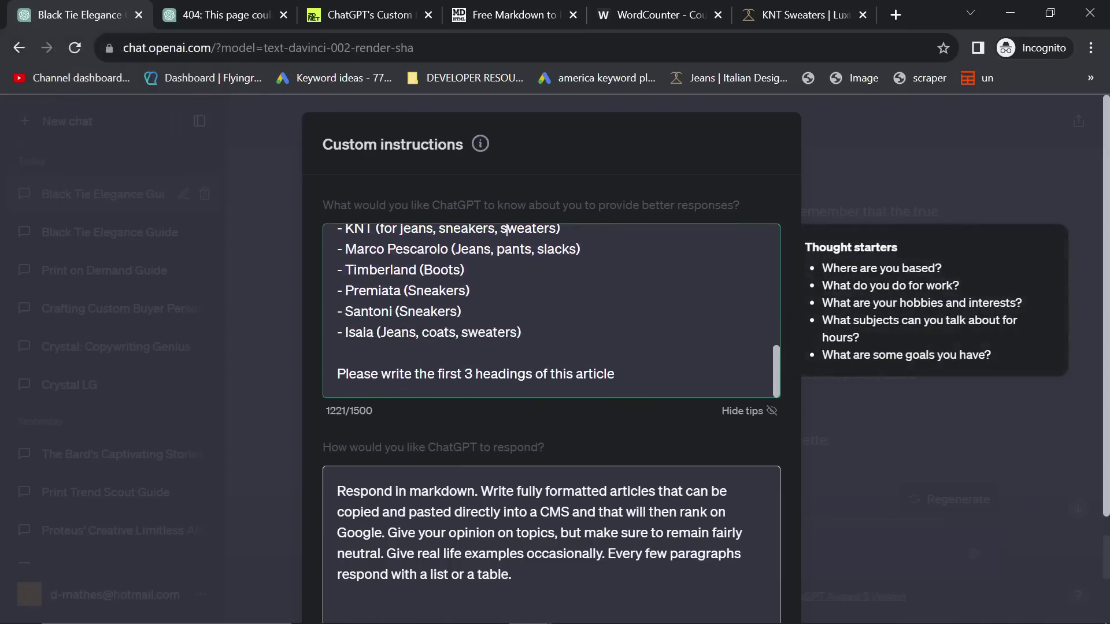
Open 2men.it's Cesare Attolini Blazer (Sports Jacket) collection and inspect its URL and heading
left_click(798, 15)
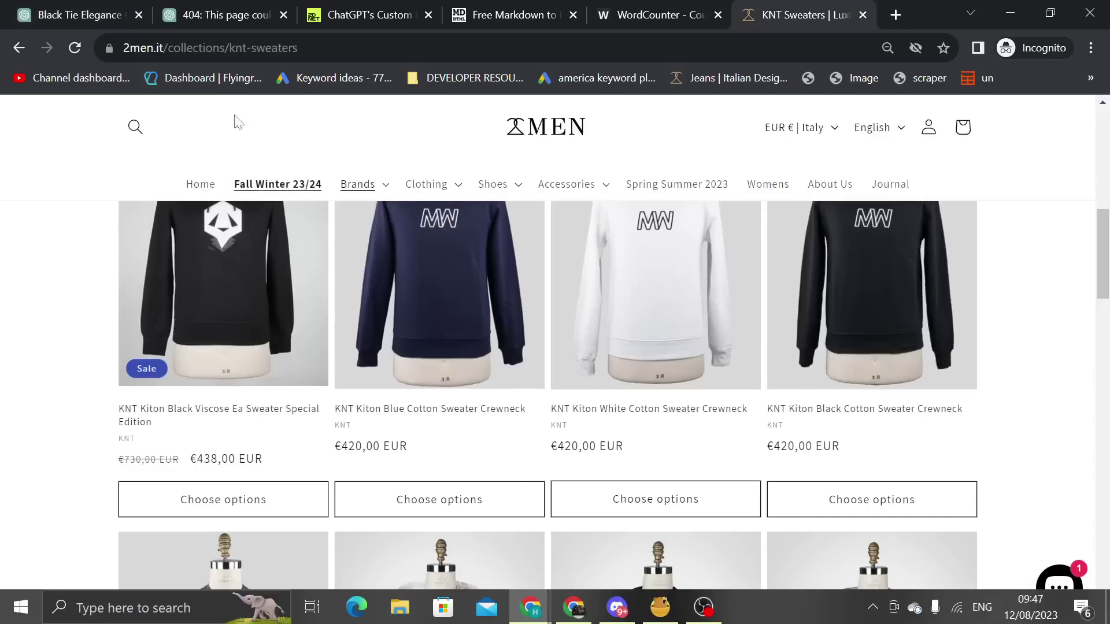
left_click_drag(254, 48, 298, 47)
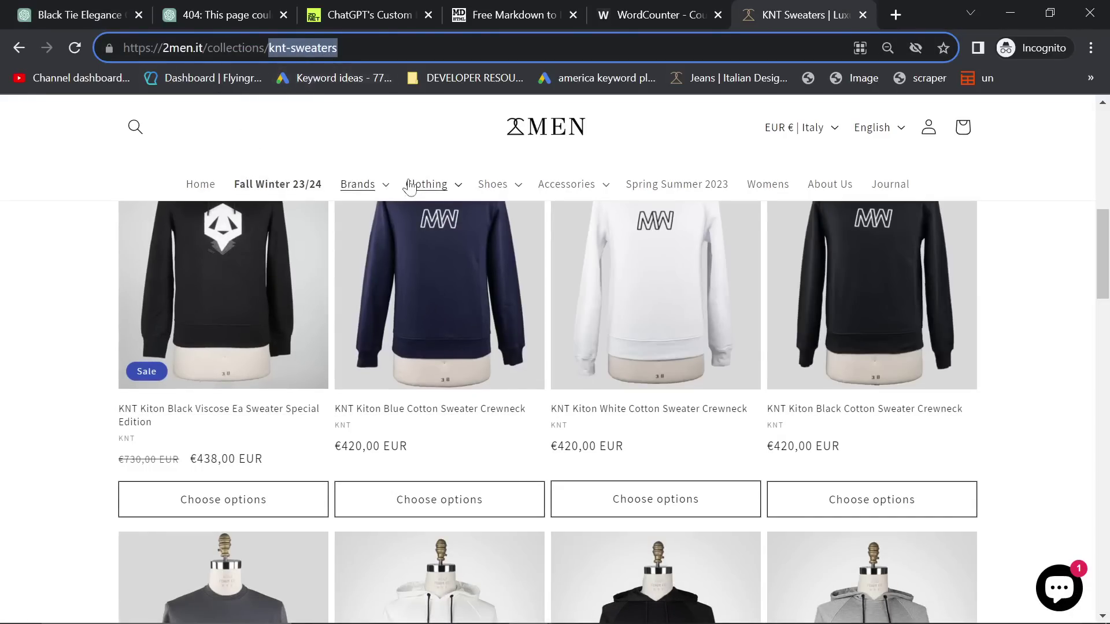
left_click(355, 191)
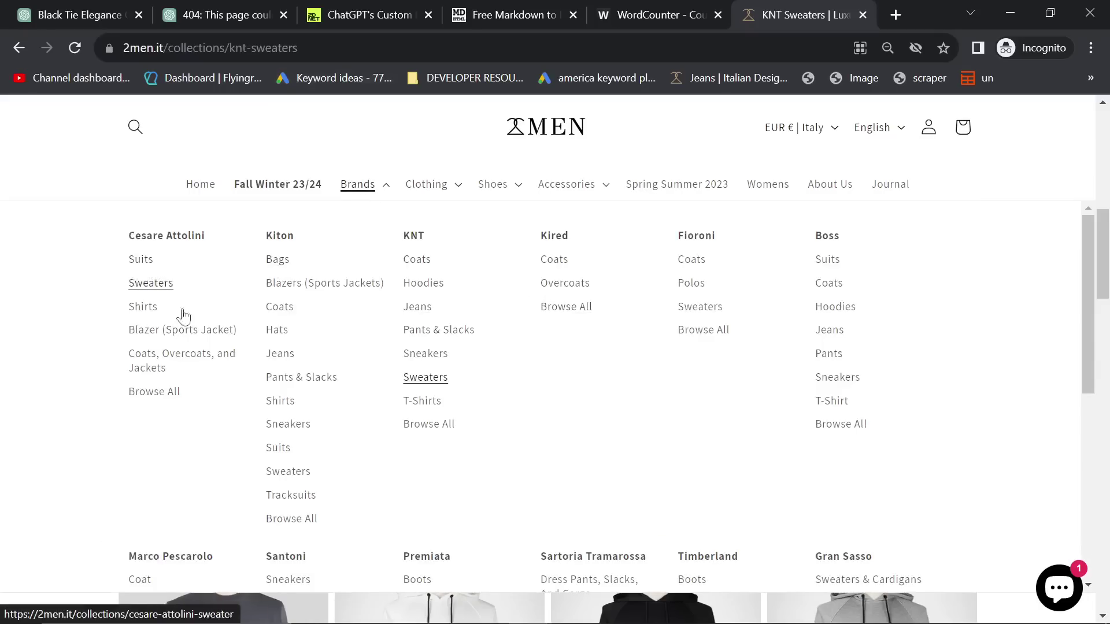
left_click(194, 332)
left_click_drag(230, 47, 417, 48)
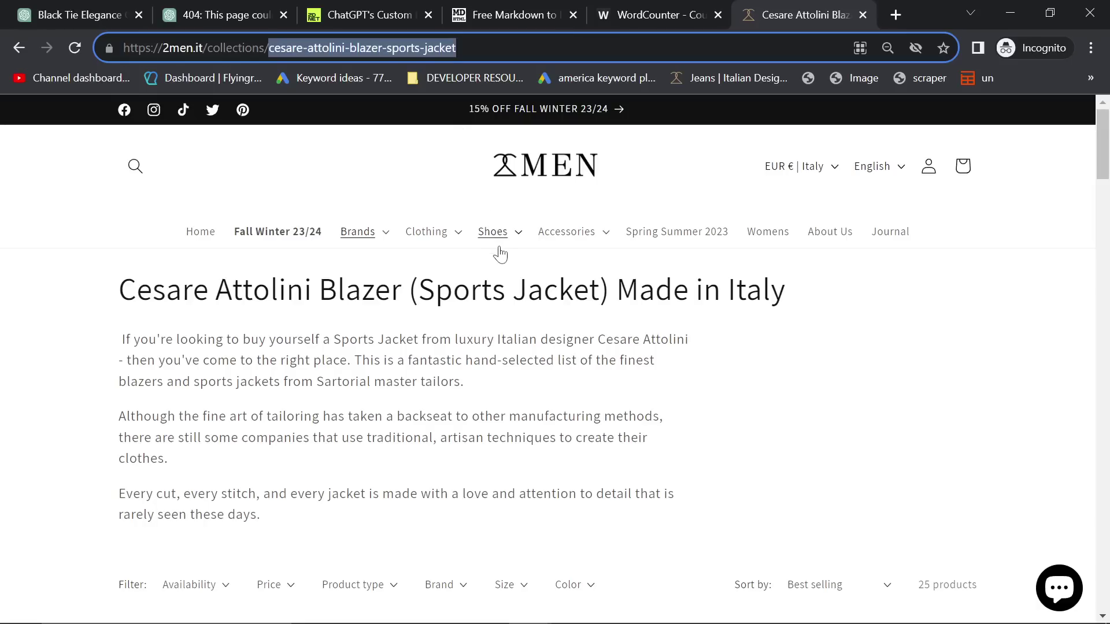
left_click_drag(113, 295, 855, 285)
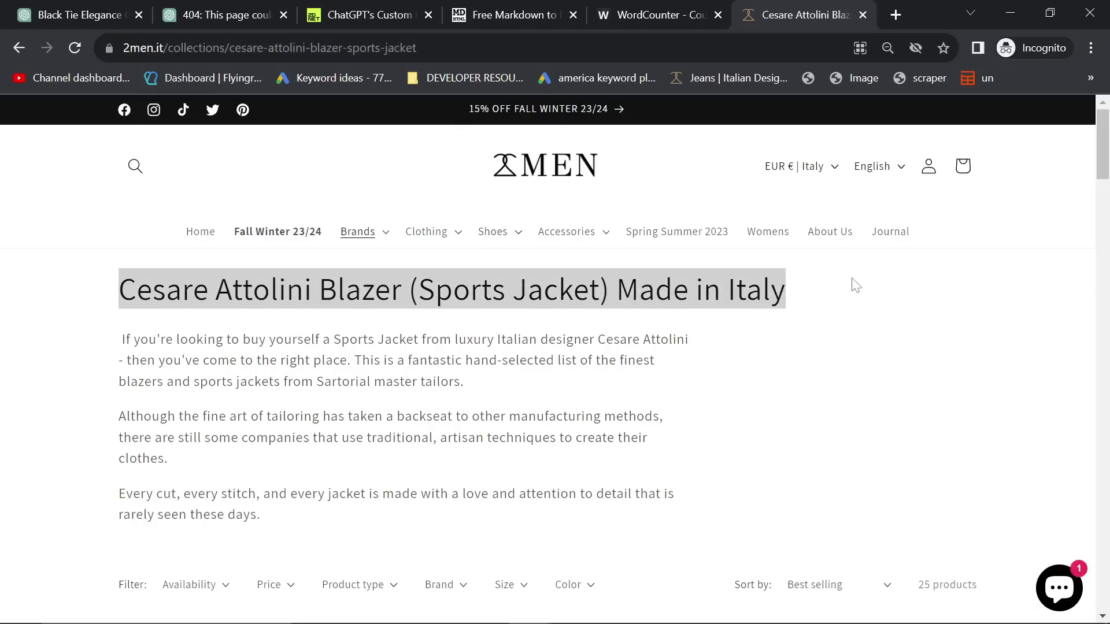
left_click(548, 320)
Move the Markdown converter tab after WordCounter and trim -sports-jacket from the blazer URL
left_click(506, 15)
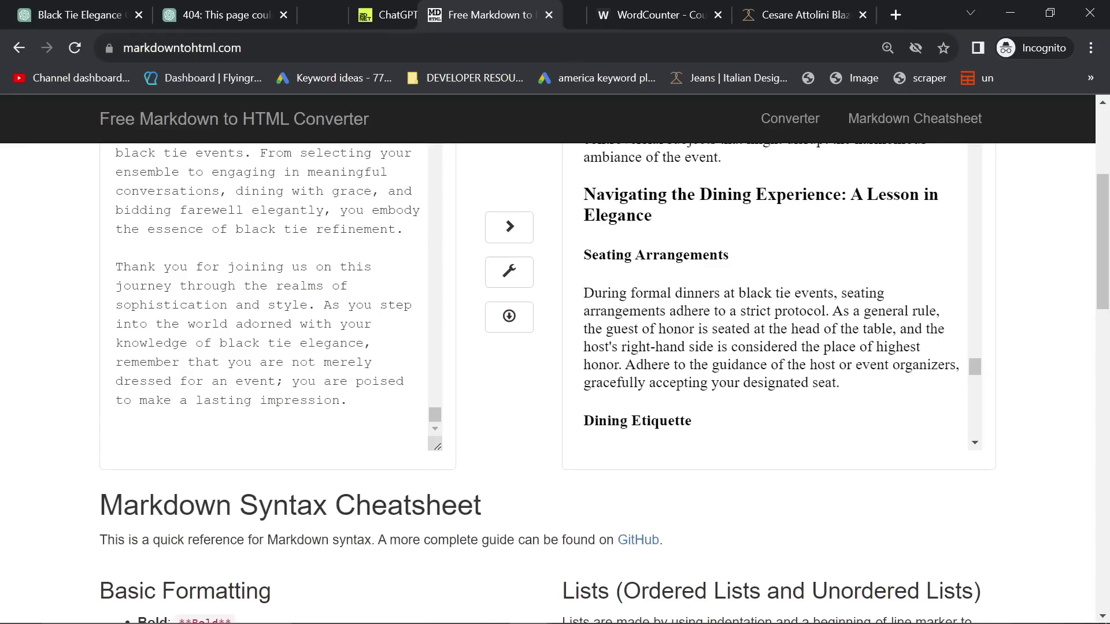
left_click_drag(506, 15, 656, 14)
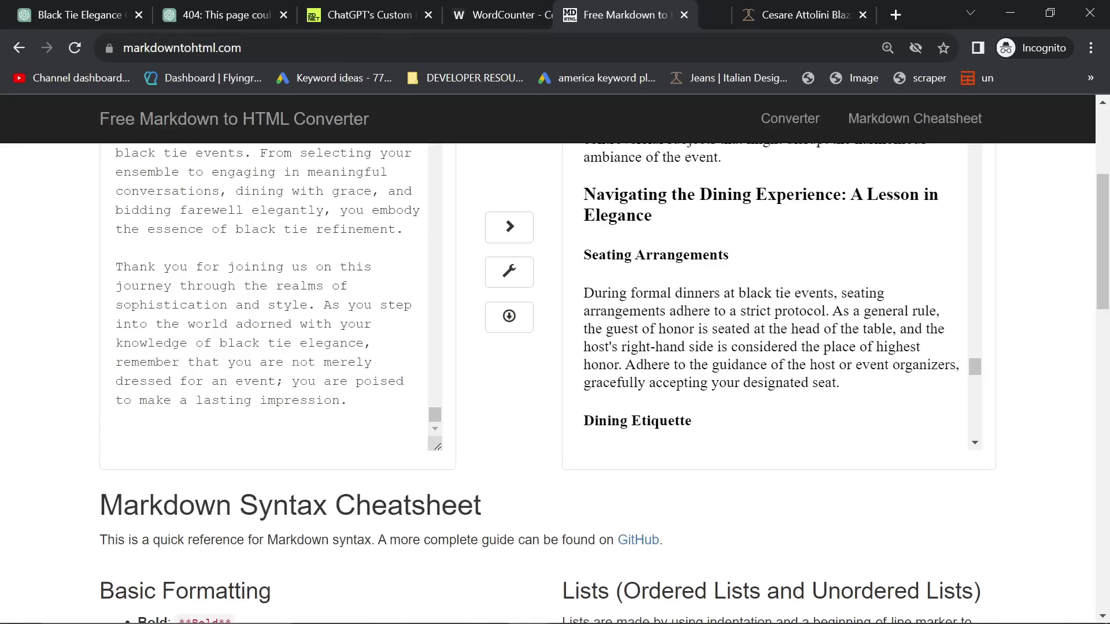
left_click(775, 15)
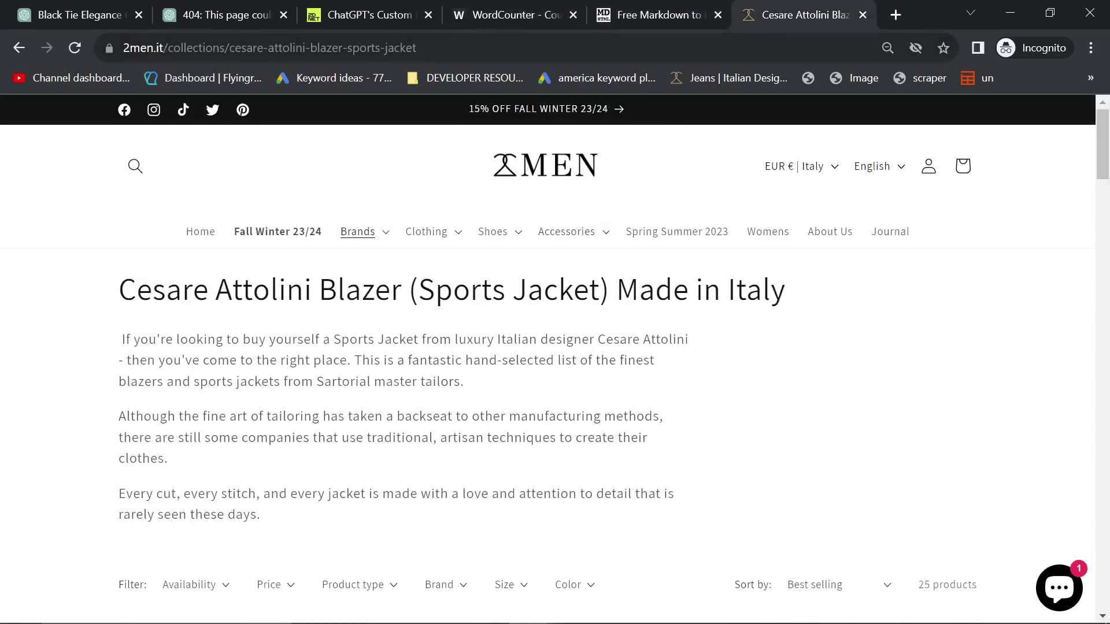
left_click_drag(456, 47, 382, 47)
key("BackSpace")
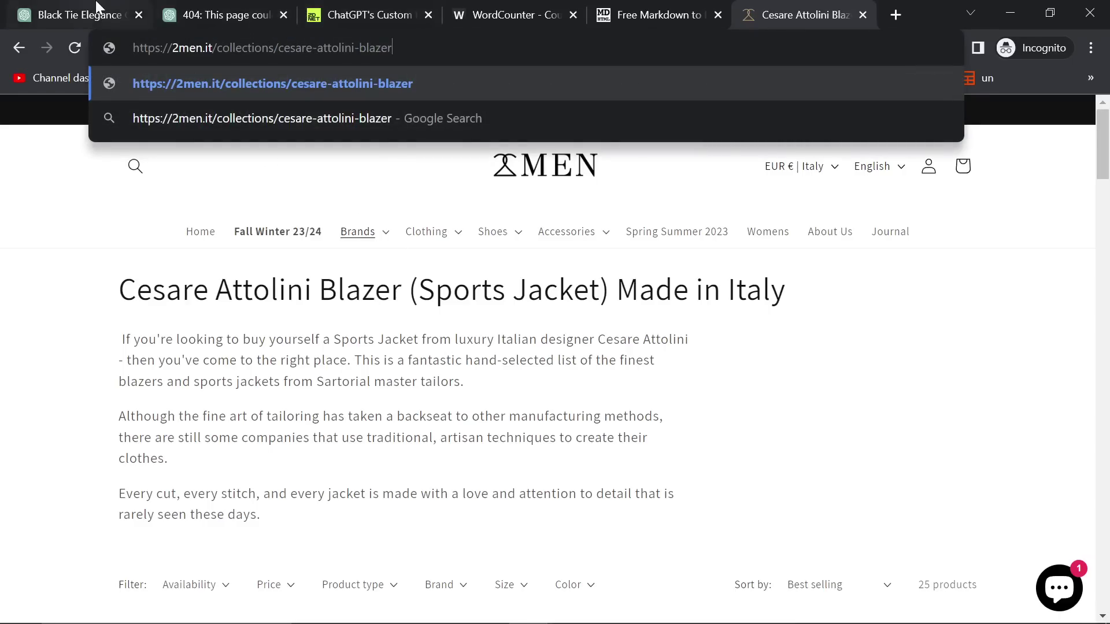
left_click(81, 14)
Save the updated custom instructions
scroll(681, 413, "down", 2)
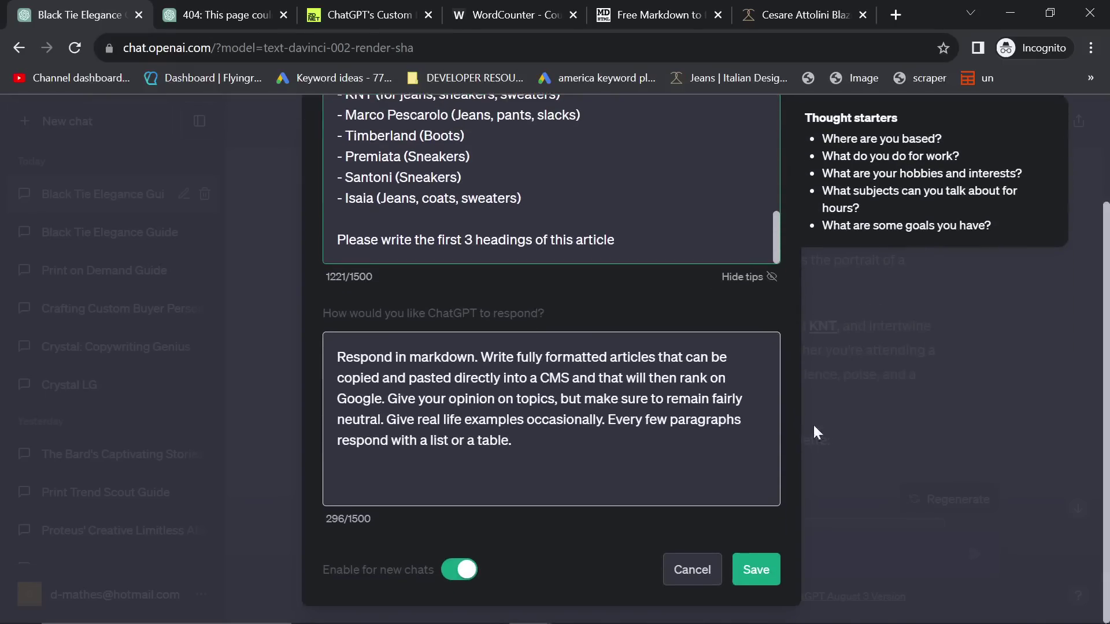
left_click(755, 572)
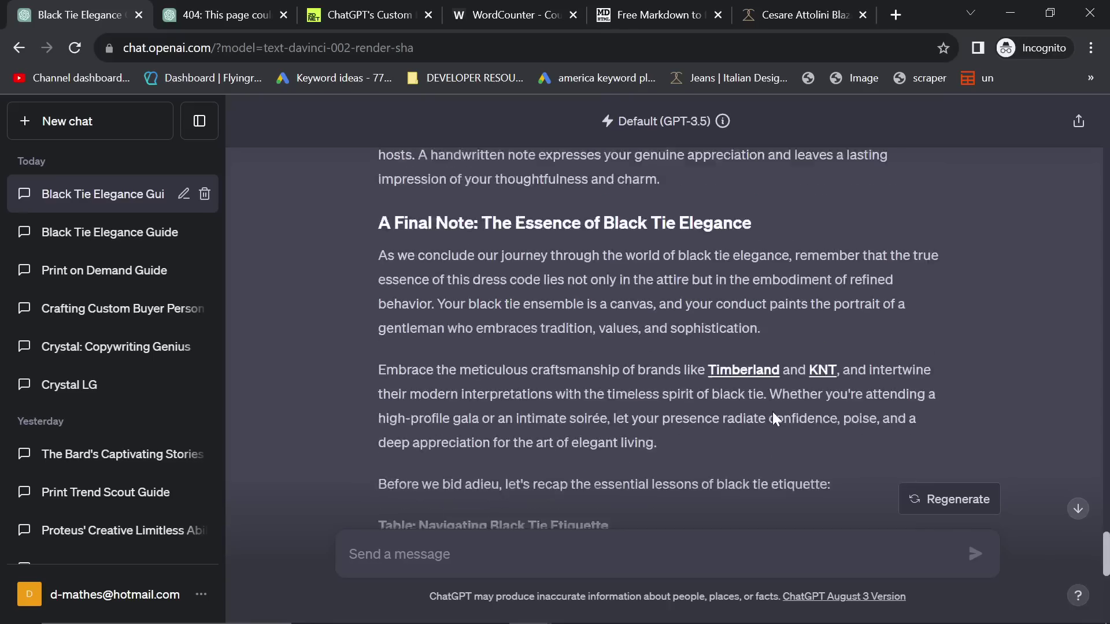
scroll(696, 484, "down", 10)
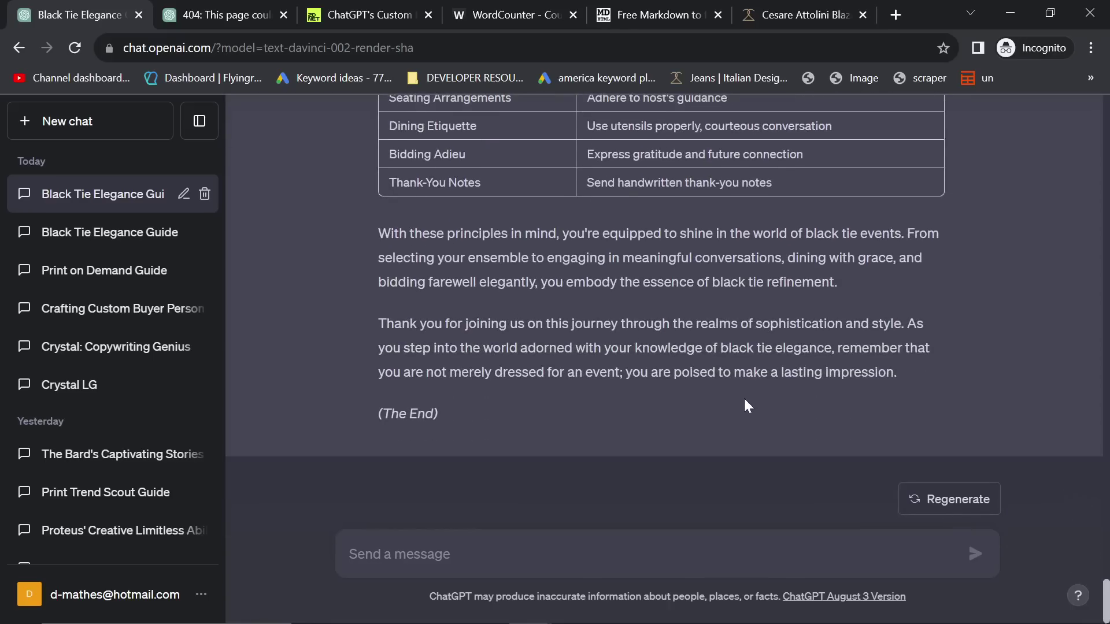
scroll(730, 400, "up", 10)
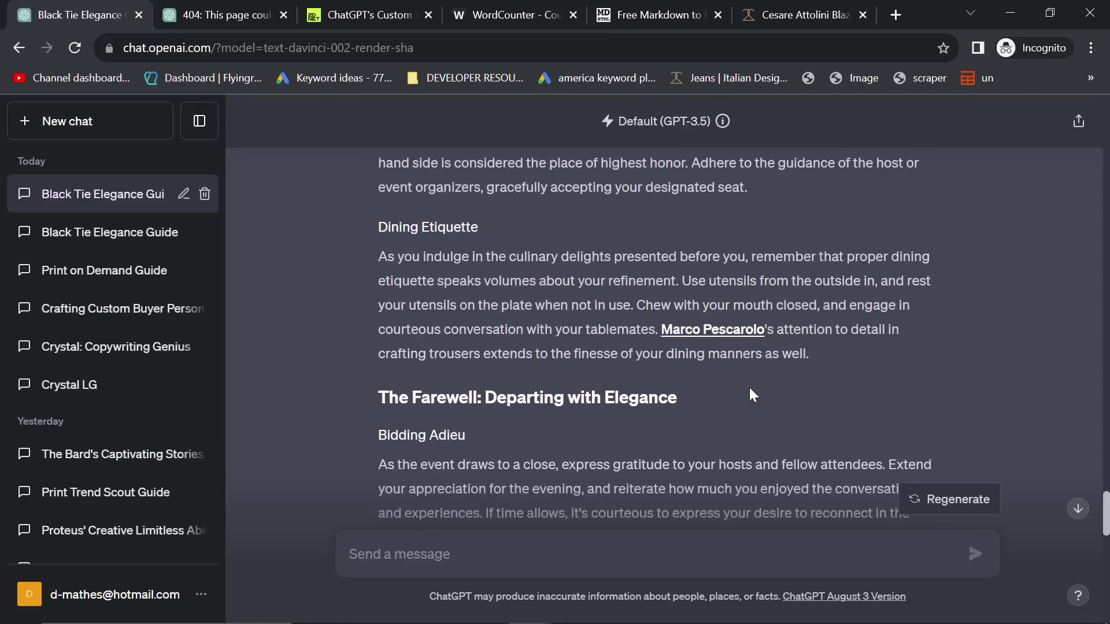
Hide the chat history sidebar and scroll through the black tie article
left_click(200, 120)
scroll(676, 405, "up", 10)
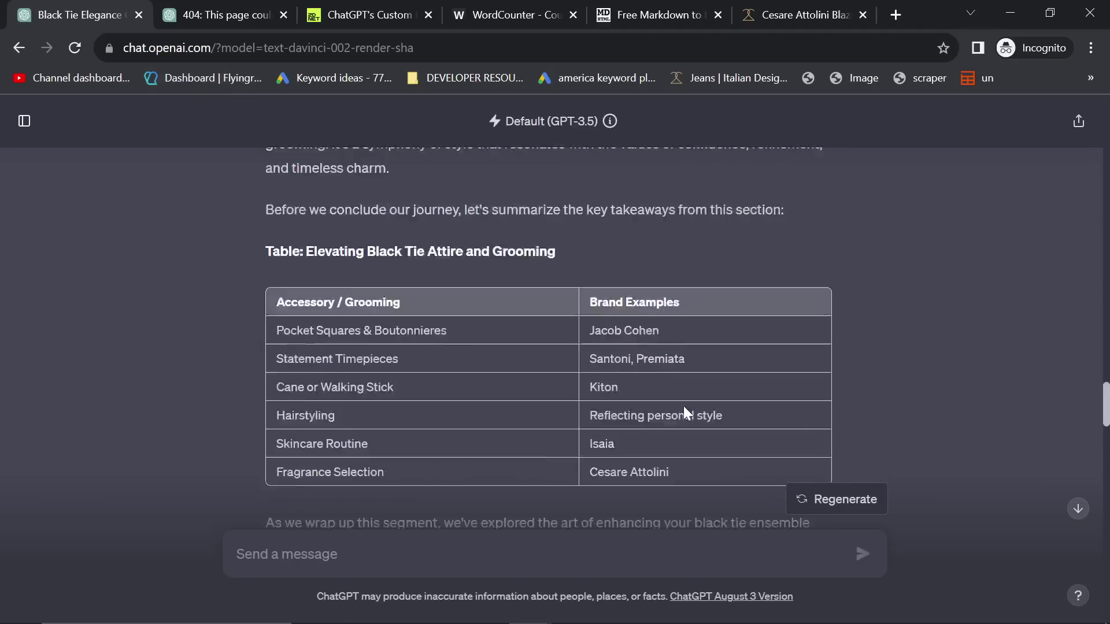
scroll(680, 407, "up", 20)
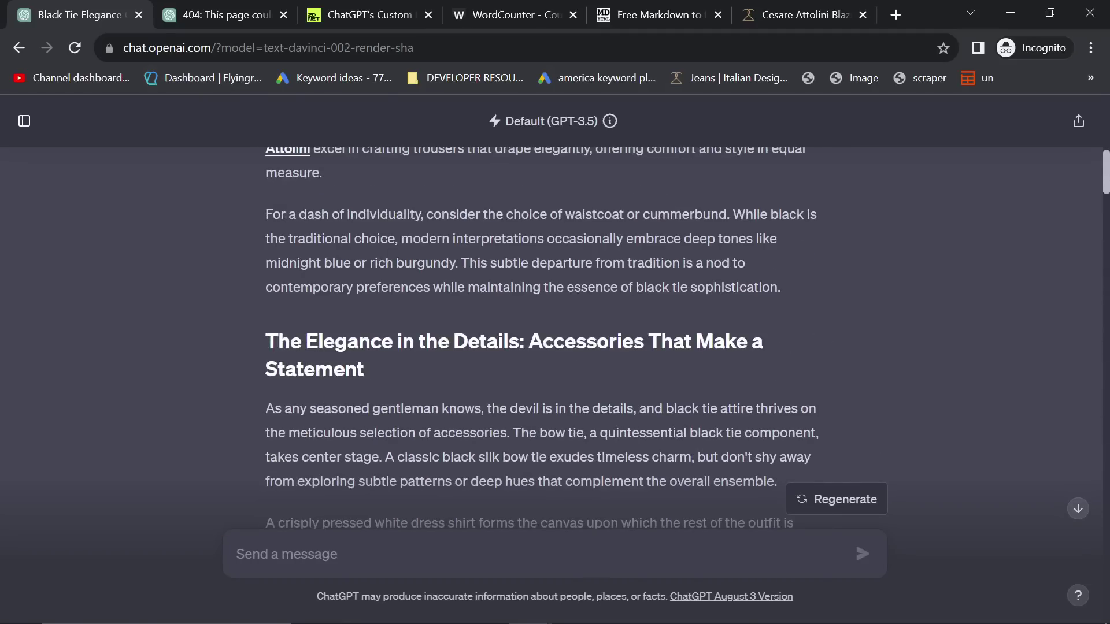
scroll(672, 408, "up", 4)
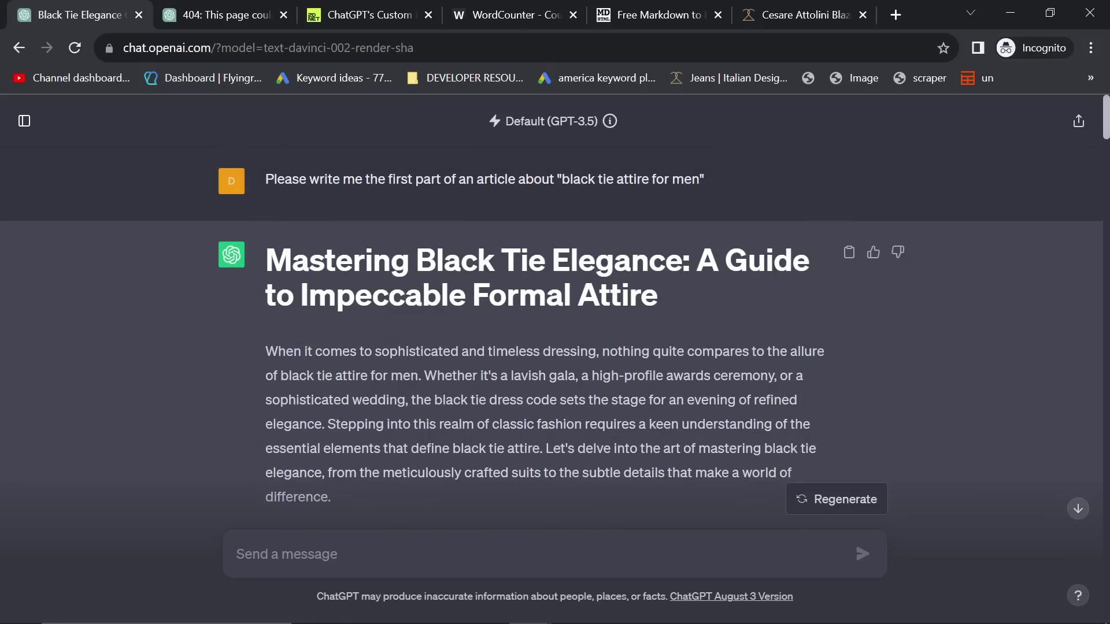
scroll(622, 355, "down", 20)
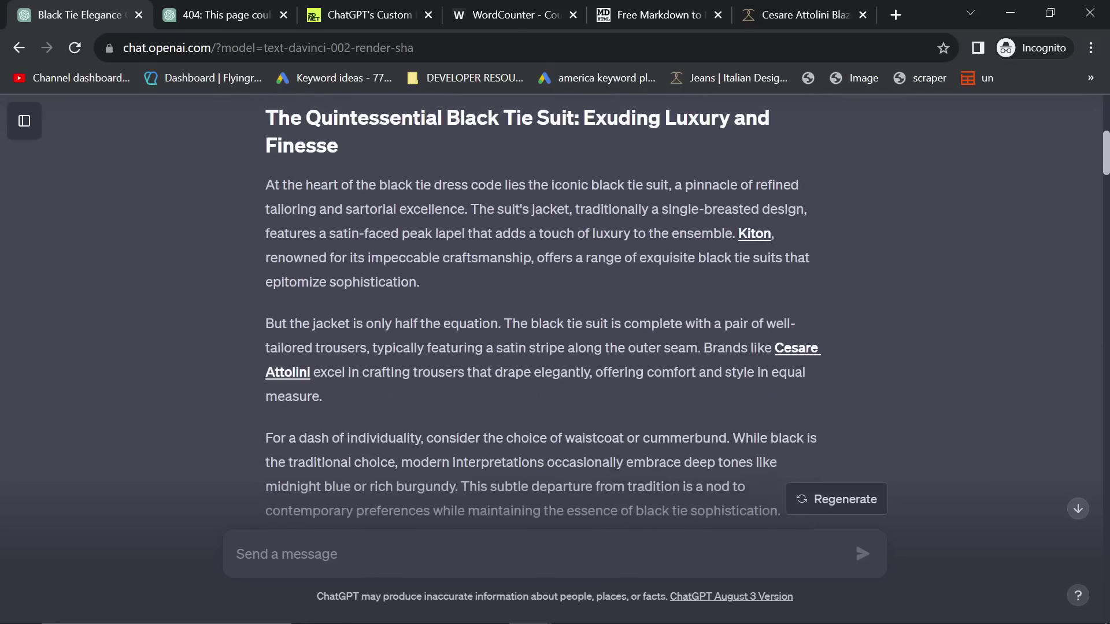
scroll(578, 358, "down", 6)
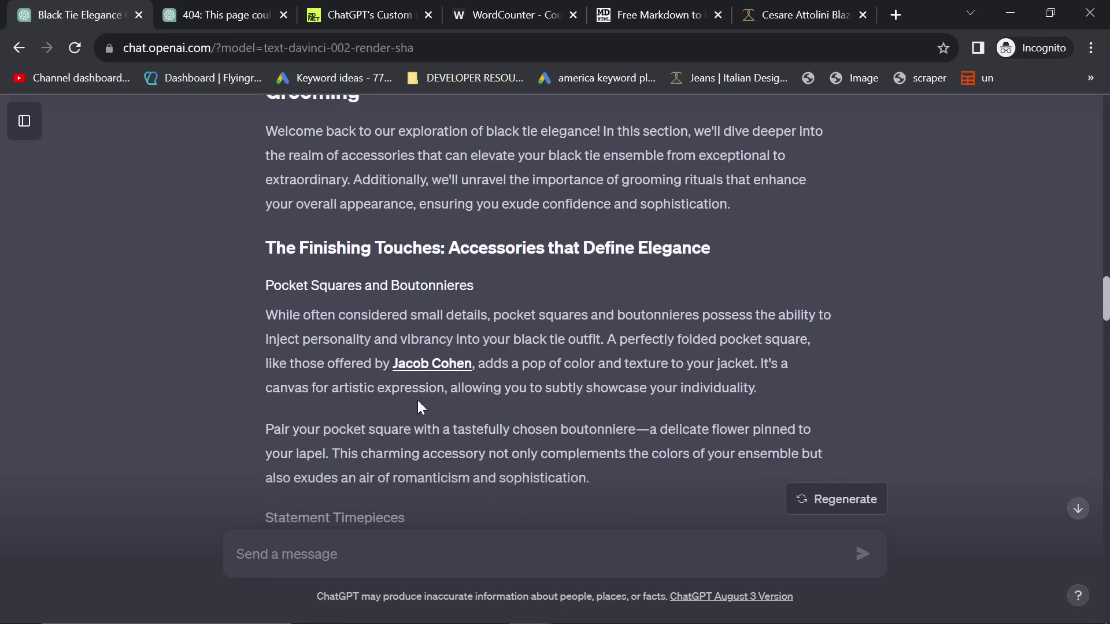
Glance at the Markdown converter, then scroll the article down to its black tie etiquette table
key("ctrl+5")
scroll(717, 358, "up", 1)
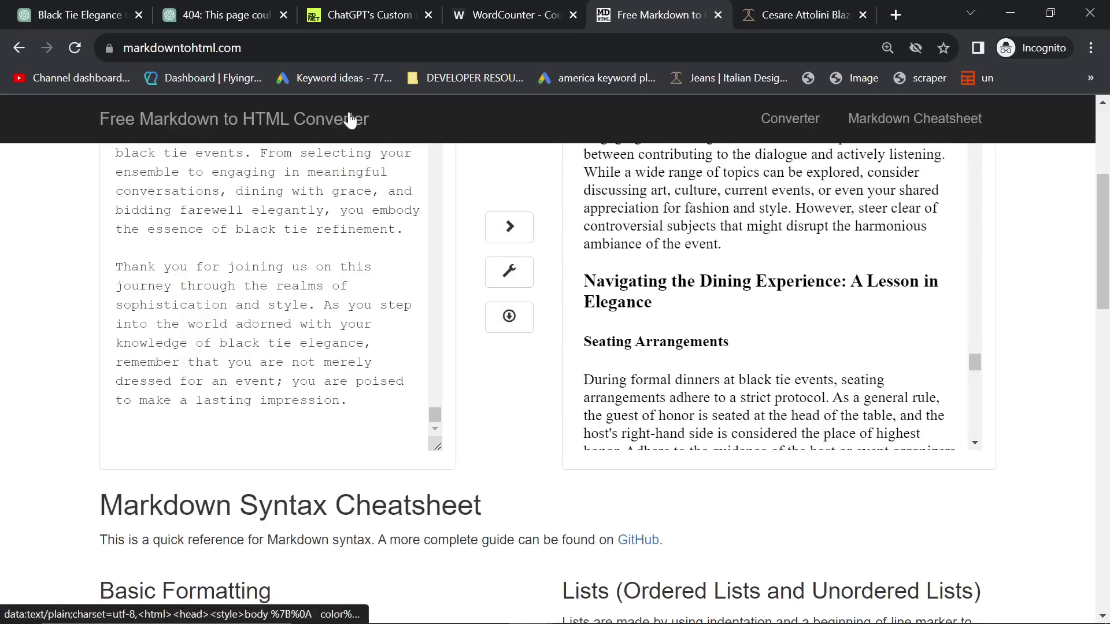
left_click(125, 15)
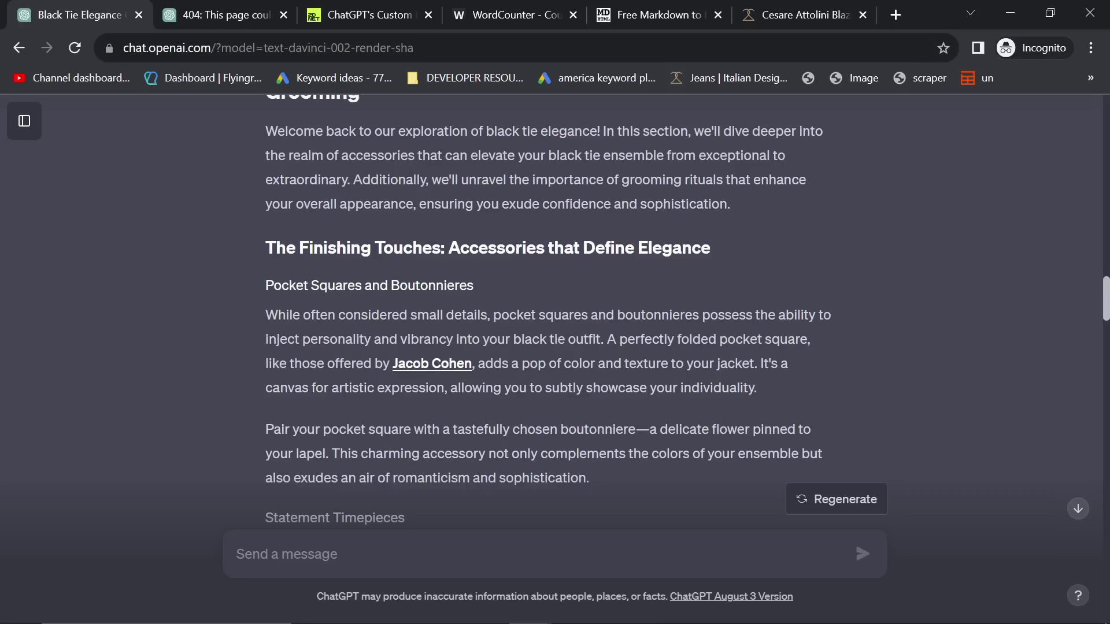
scroll(521, 346, "down", 4)
scroll(520, 345, "down", 15)
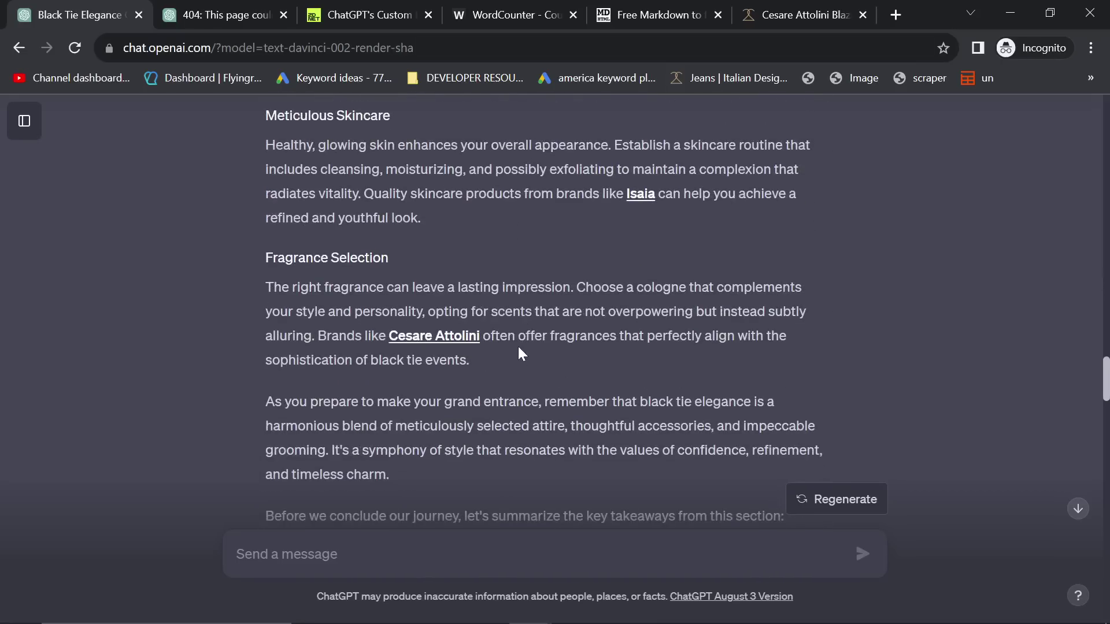
scroll(513, 344, "down", 10)
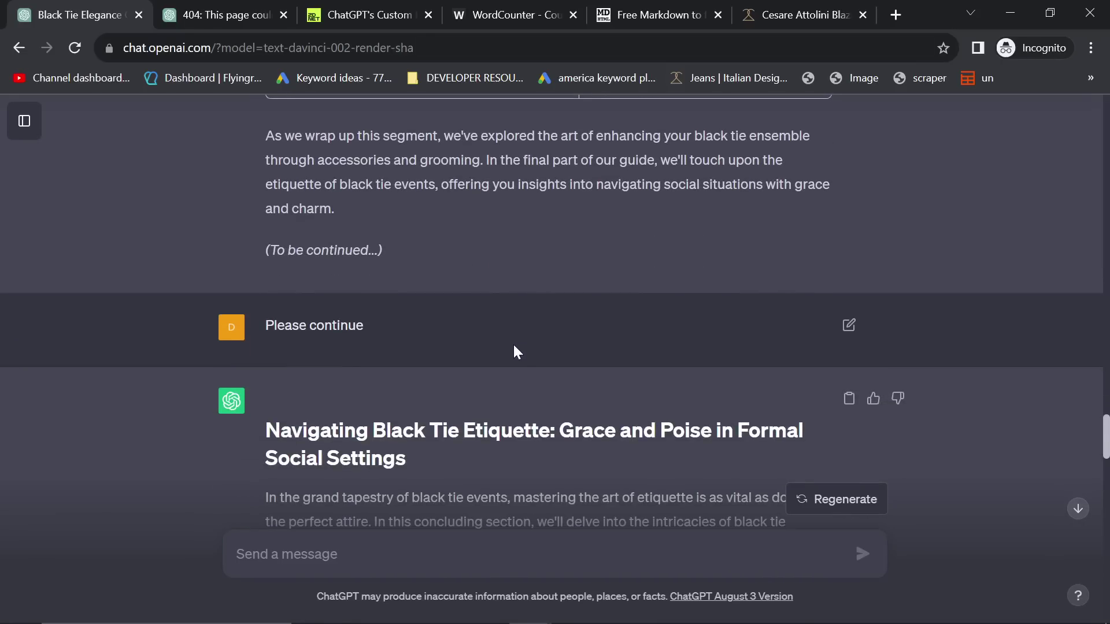
scroll(506, 338, "down", 8)
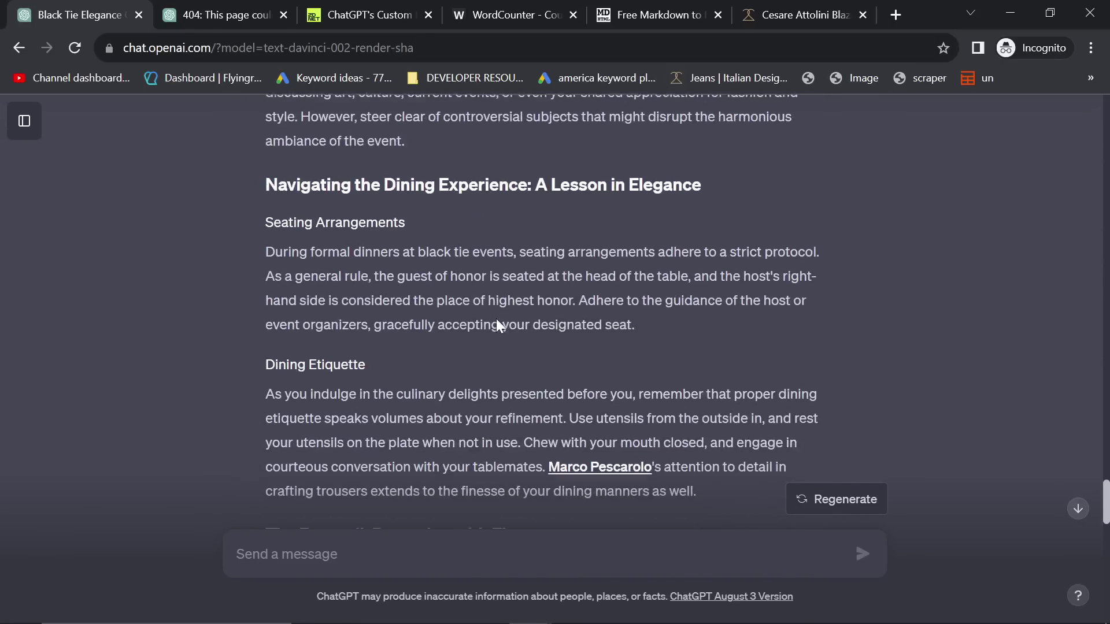
scroll(493, 324, "down", 11)
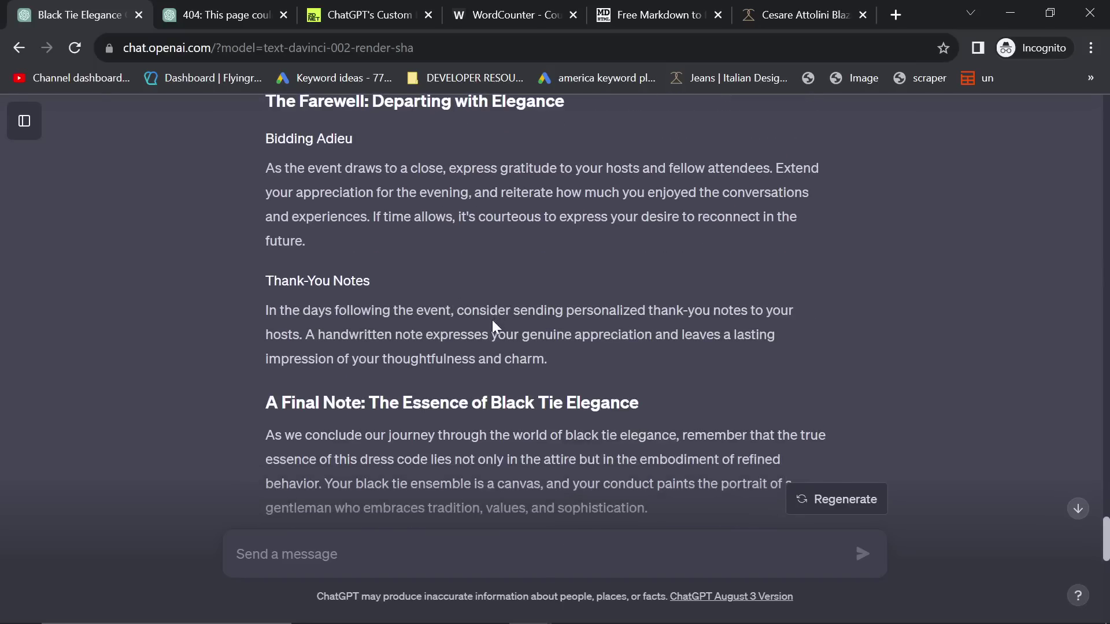
scroll(488, 321, "down", 5)
scroll(488, 321, "up", 5)
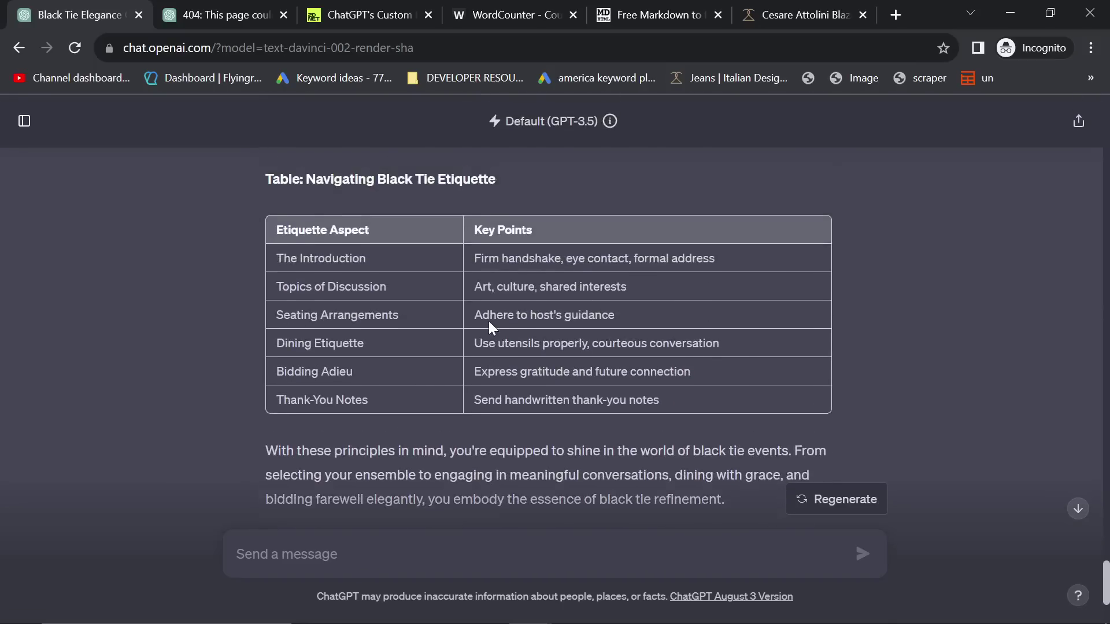